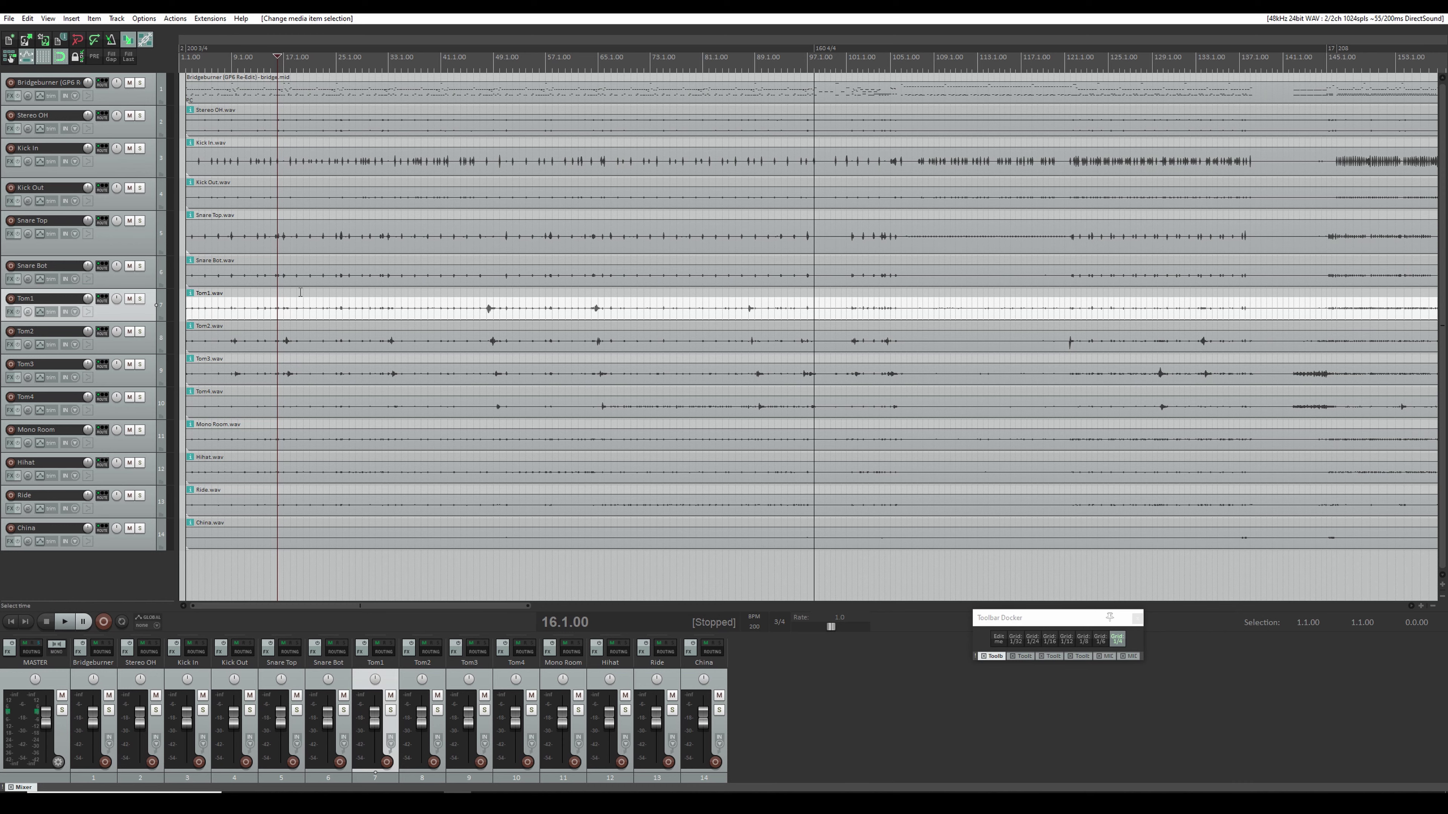
scroll(300, 292, up, 3)
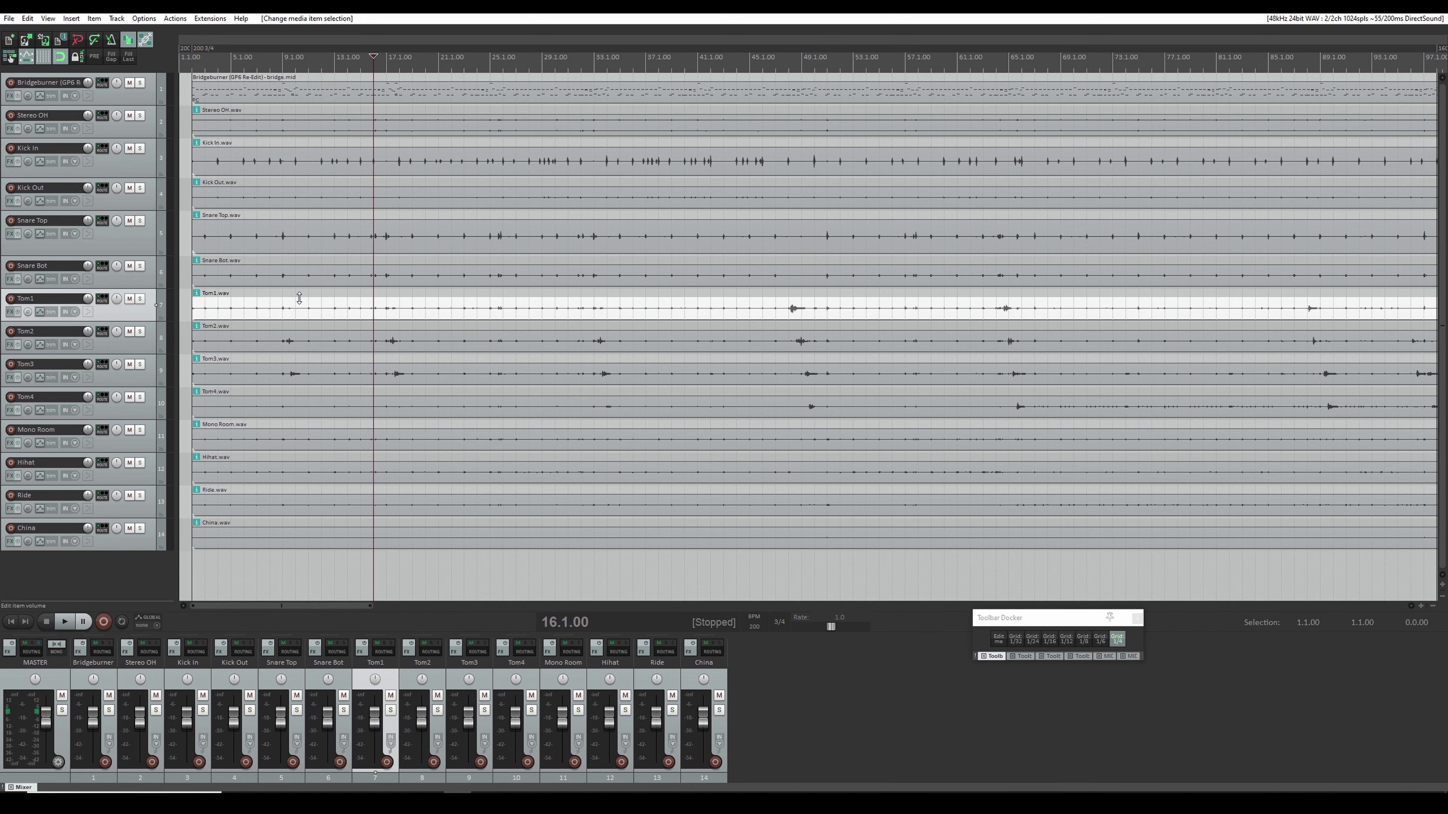
click(297, 163)
scroll(306, 162, up, 2)
click(307, 165)
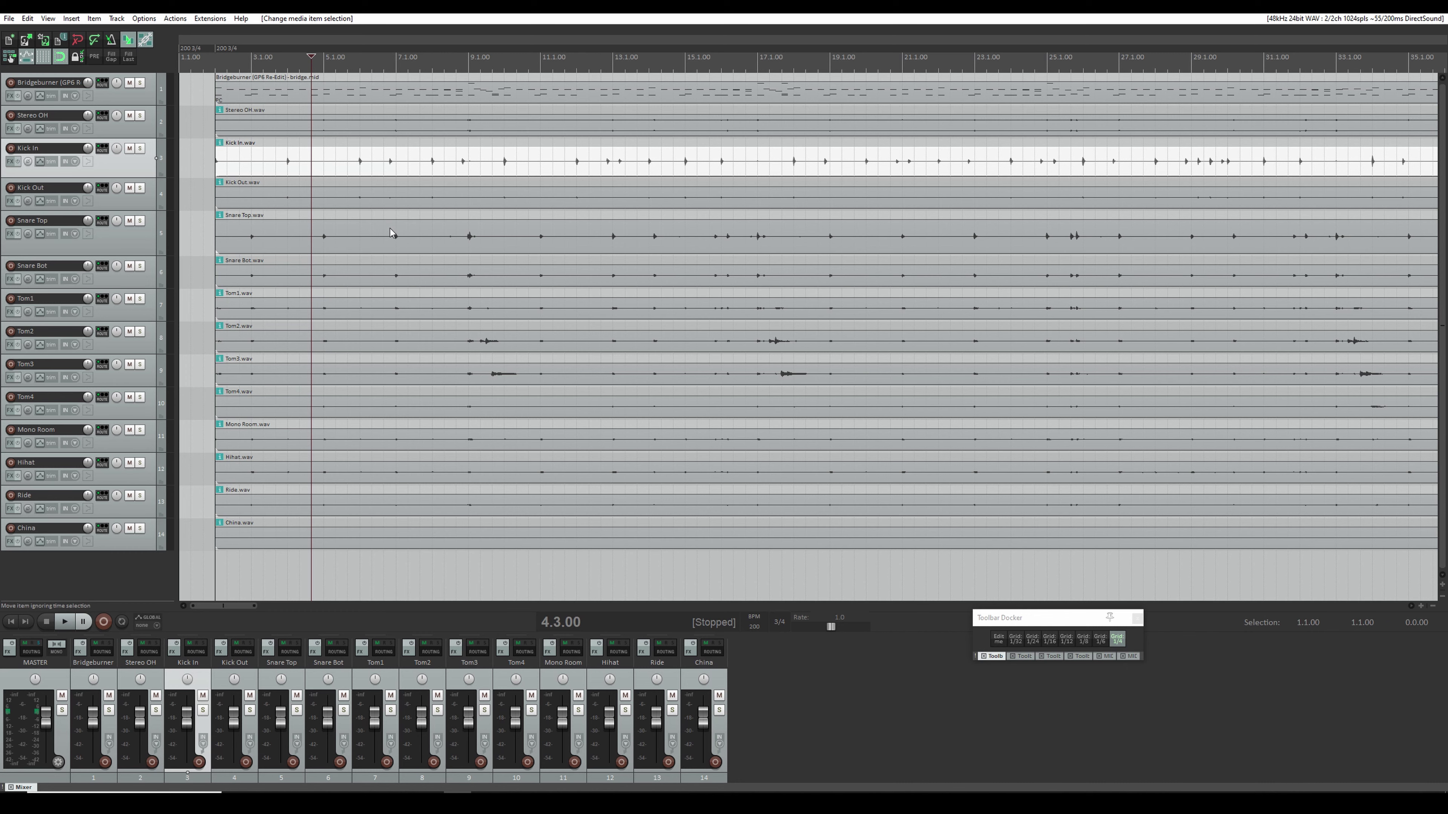
scroll(521, 243, down, 3)
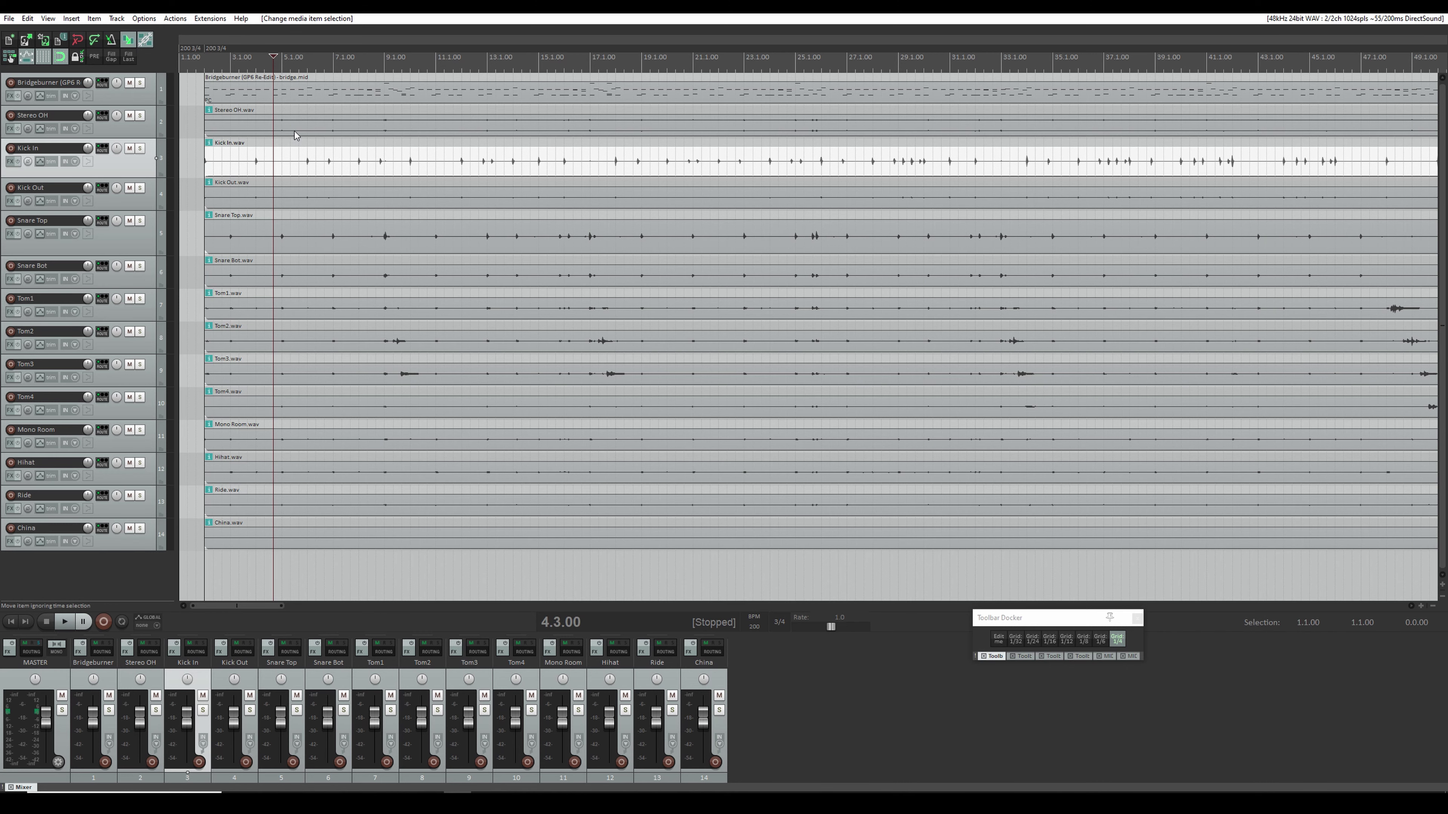
scroll(342, 131, up, 2)
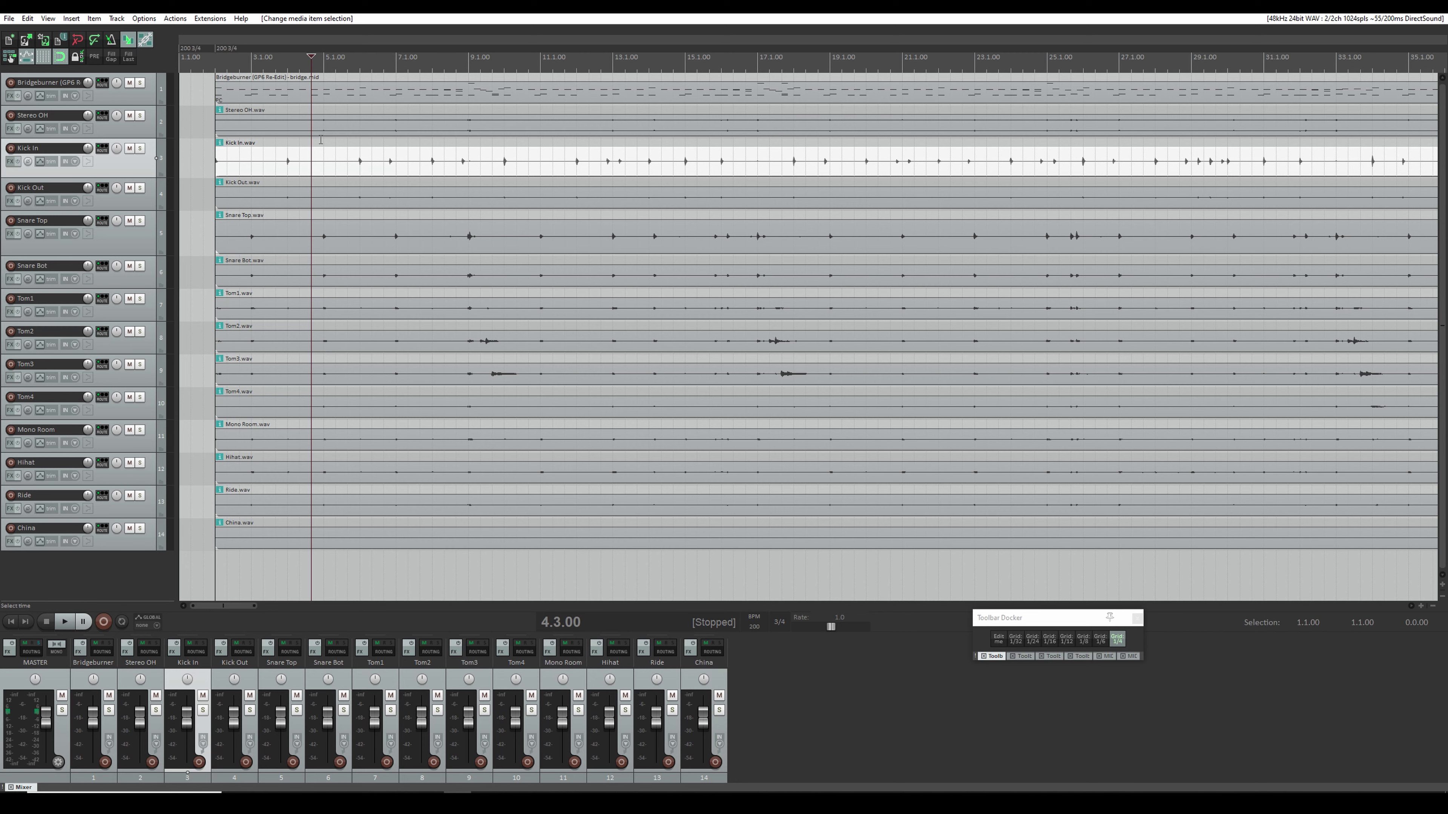
Step: Select all drum audio items from Stereo OH through China, leaving out the MIDI item, and group them
drag(279, 127, 504, 533)
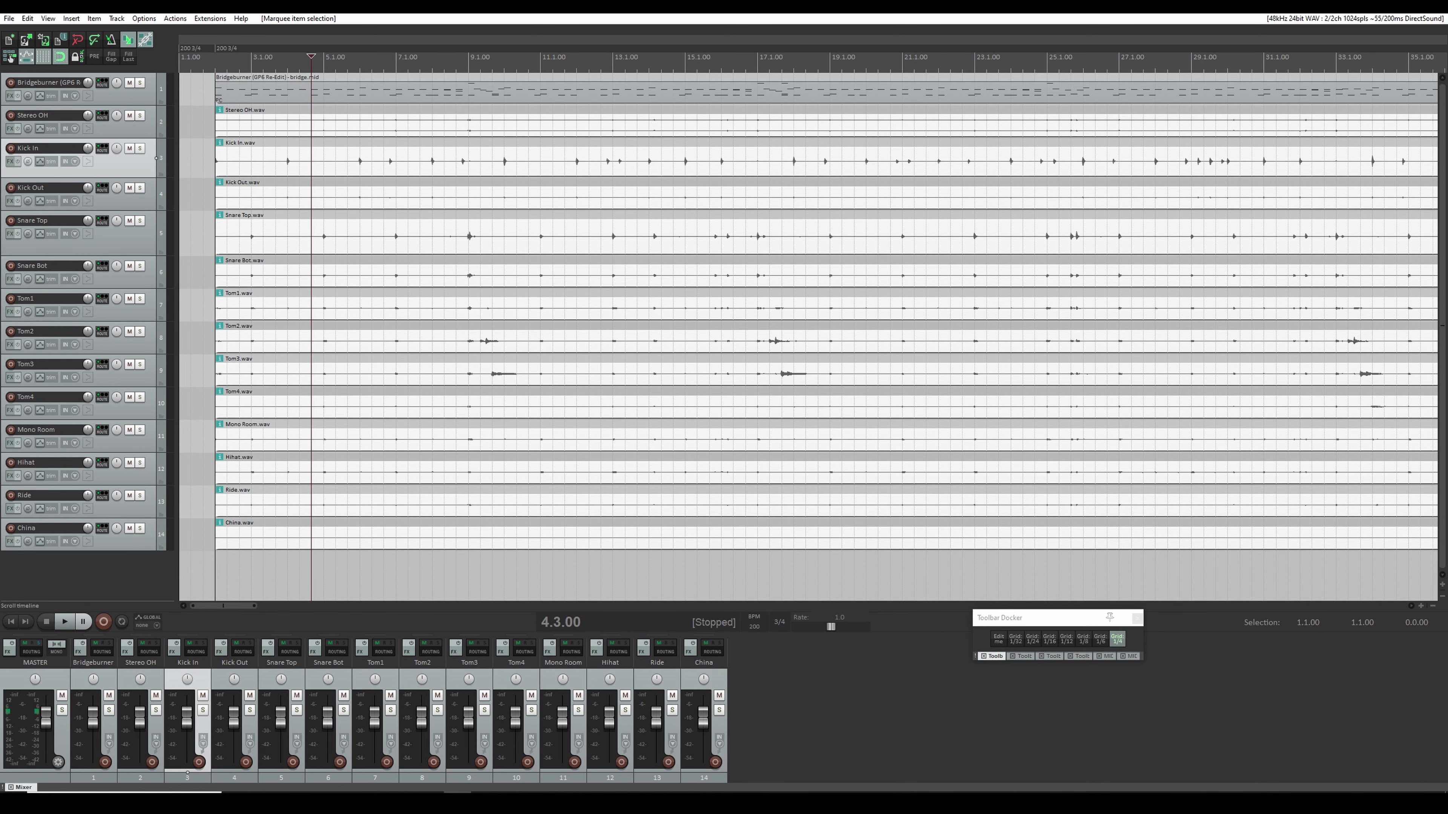
drag(207, 137, 762, 542)
scroll(752, 545, down, 3)
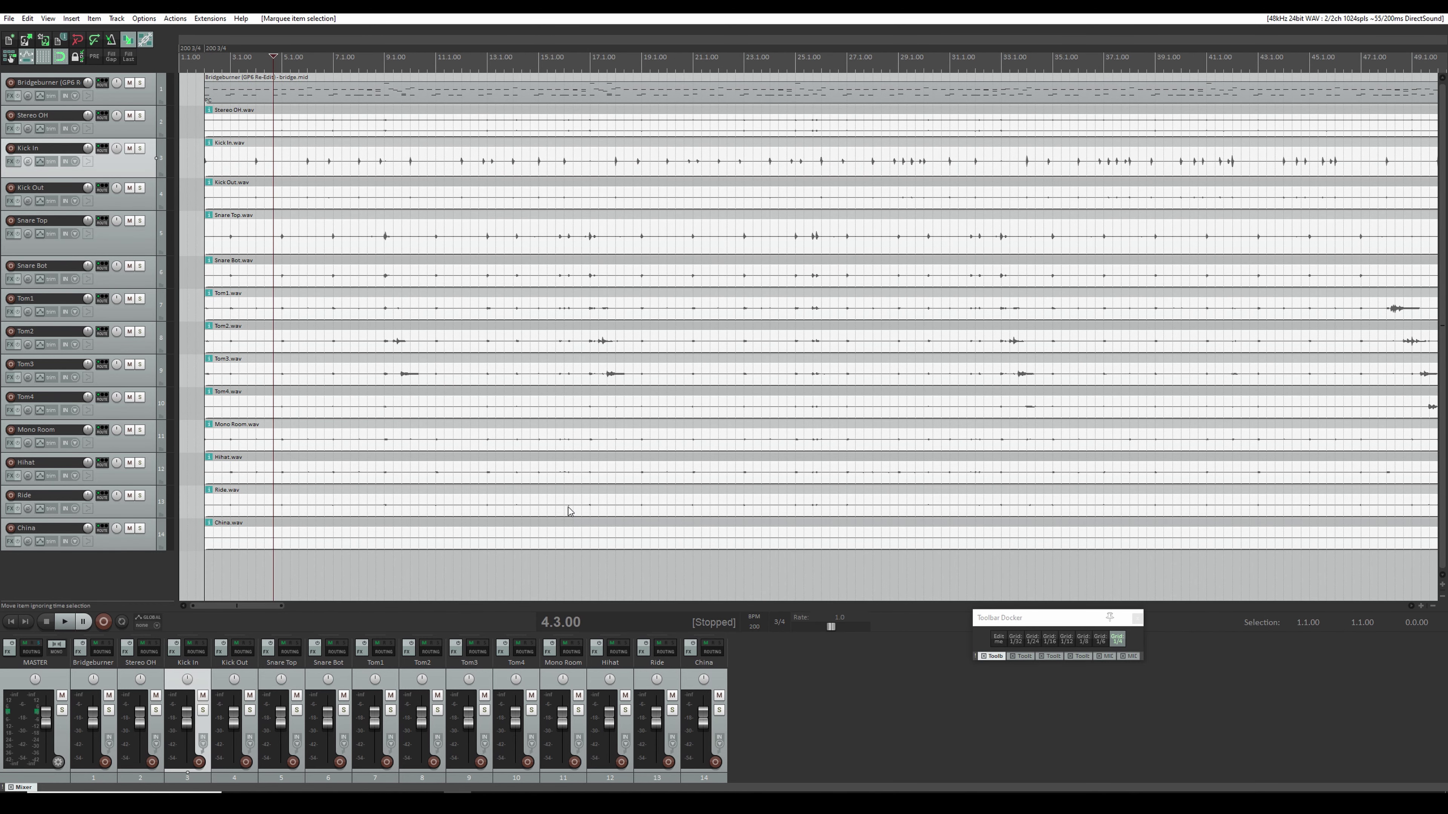
key(ctrl+g)
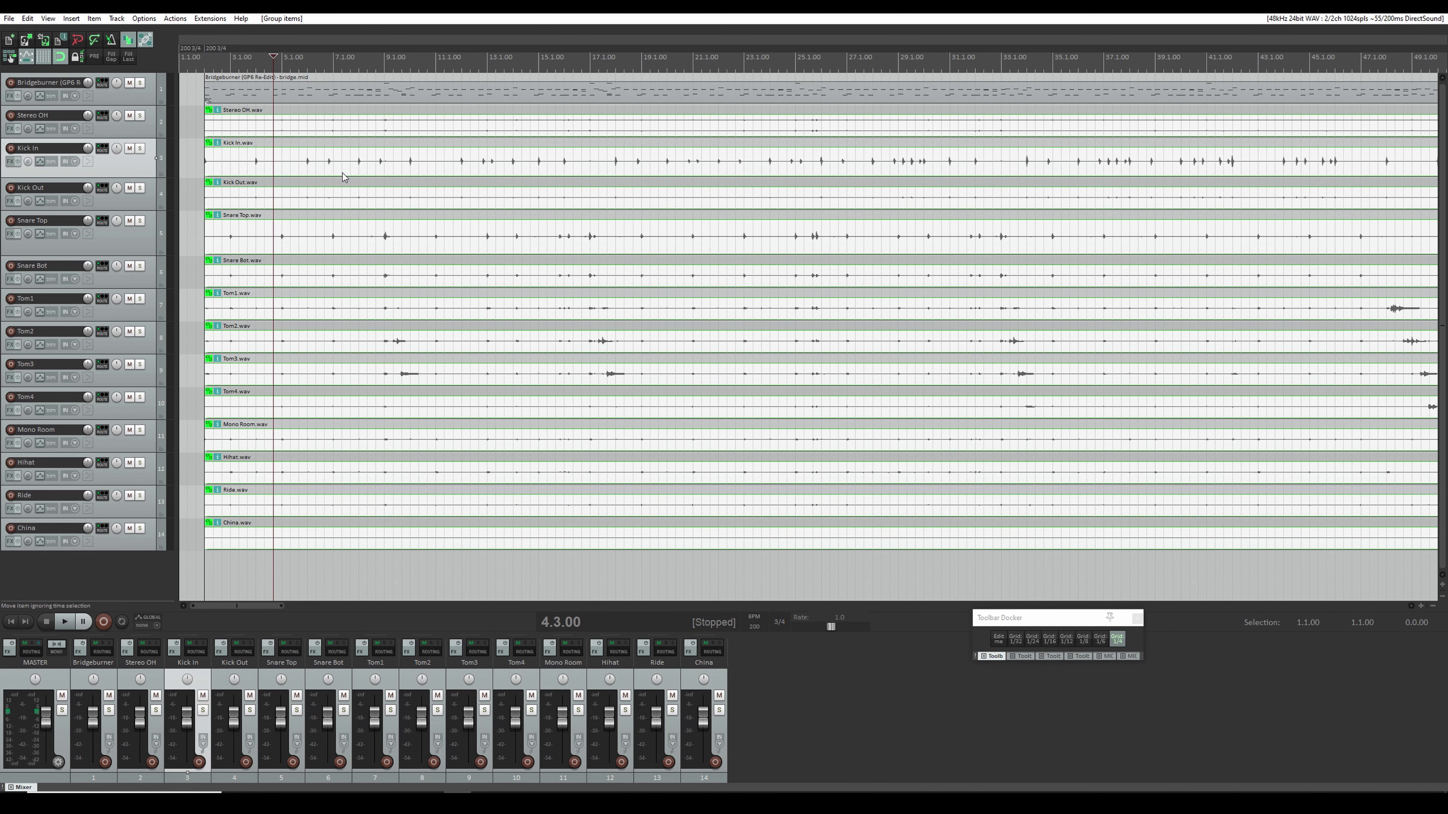
Step: Test the item grouping by moving the Stereo OH item slightly and returning it to its original position
scroll(231, 126, up, 5)
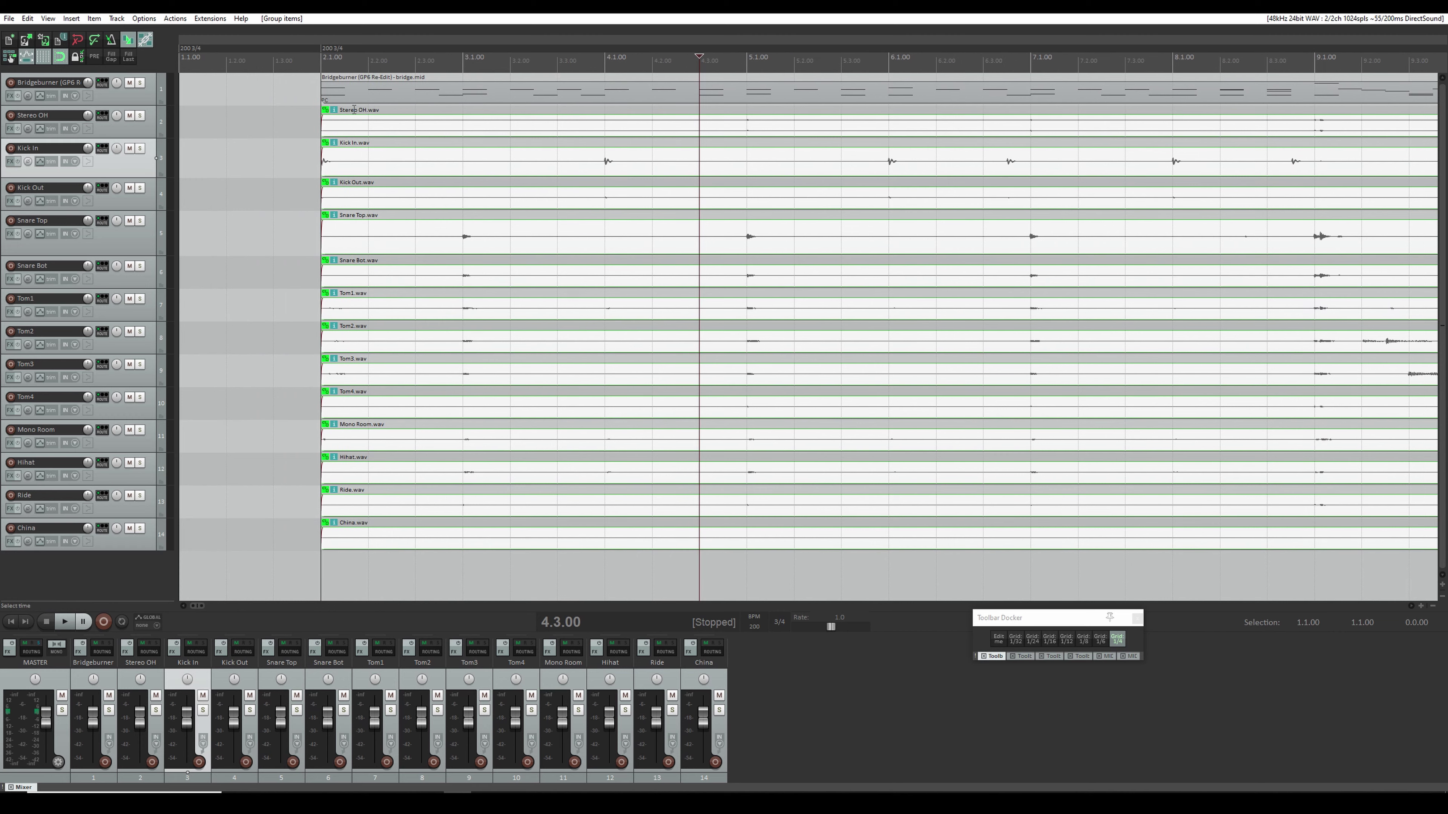
click(398, 134)
drag(397, 134, 373, 137)
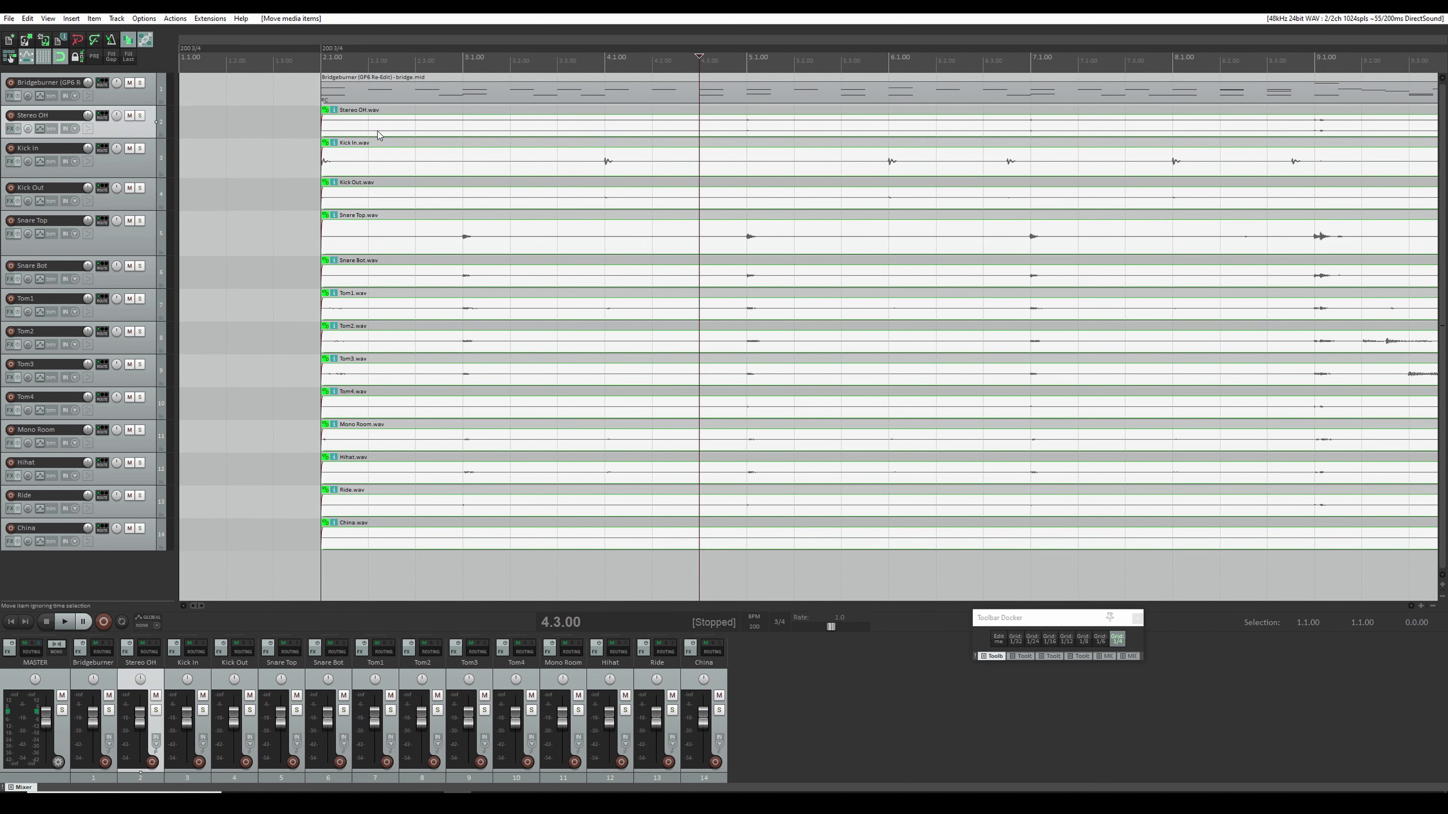
scroll(372, 137, down, 3)
scroll(367, 140, down, 8)
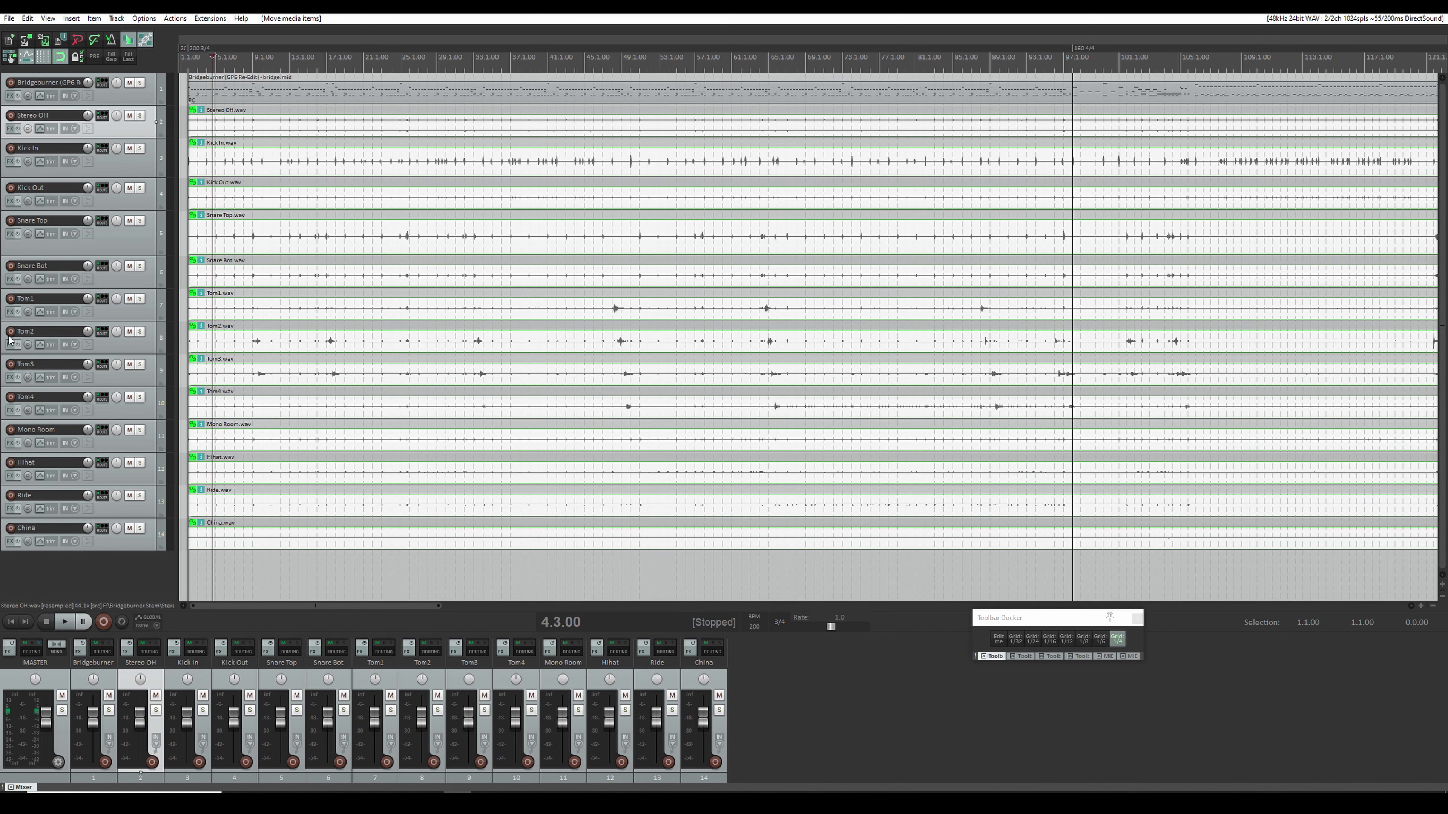
Step: Open Dynamic split for the Kick In item alone and set its transient detection threshold to about -30.3 dB
click(120, 252)
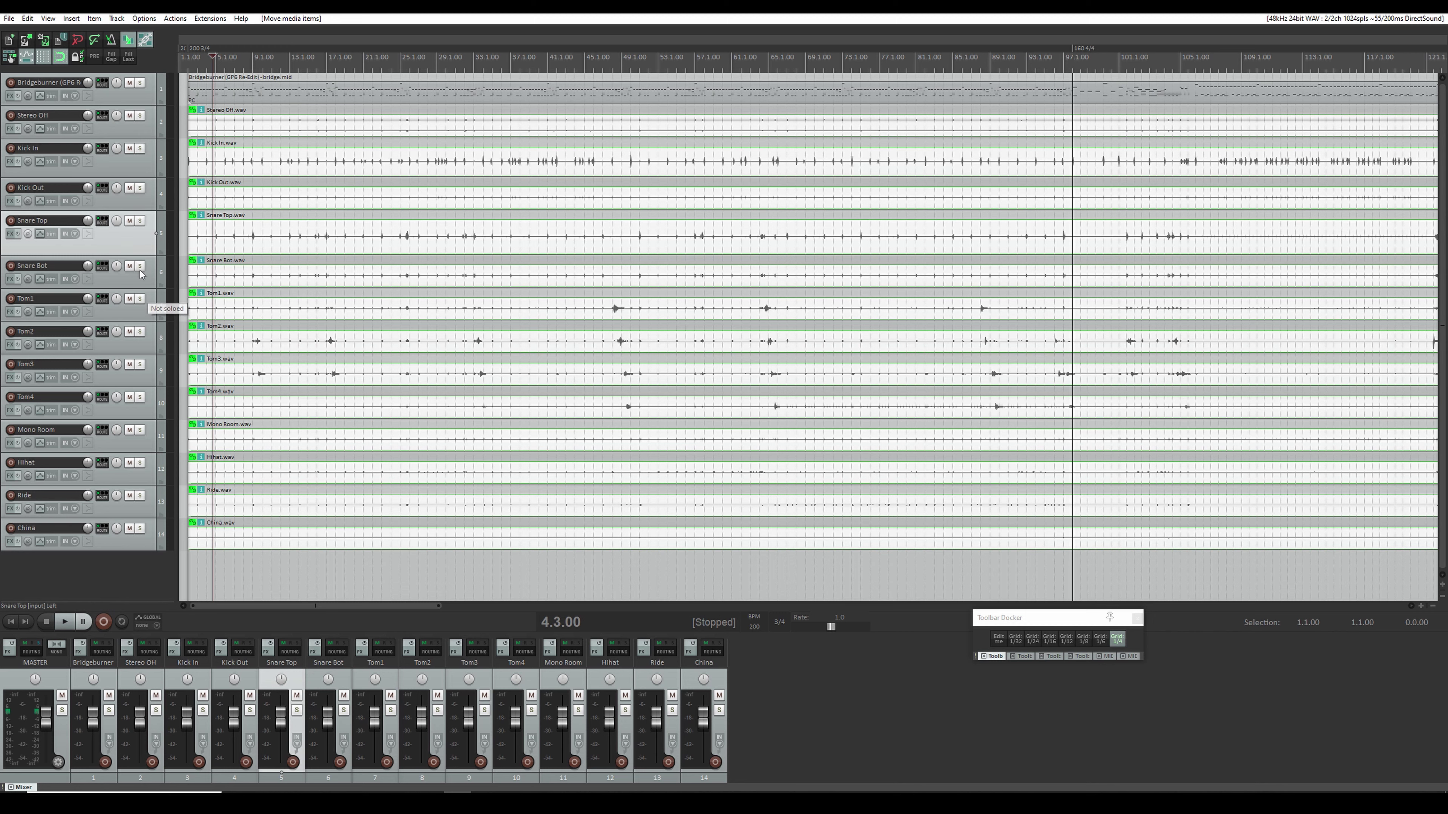
click(140, 168)
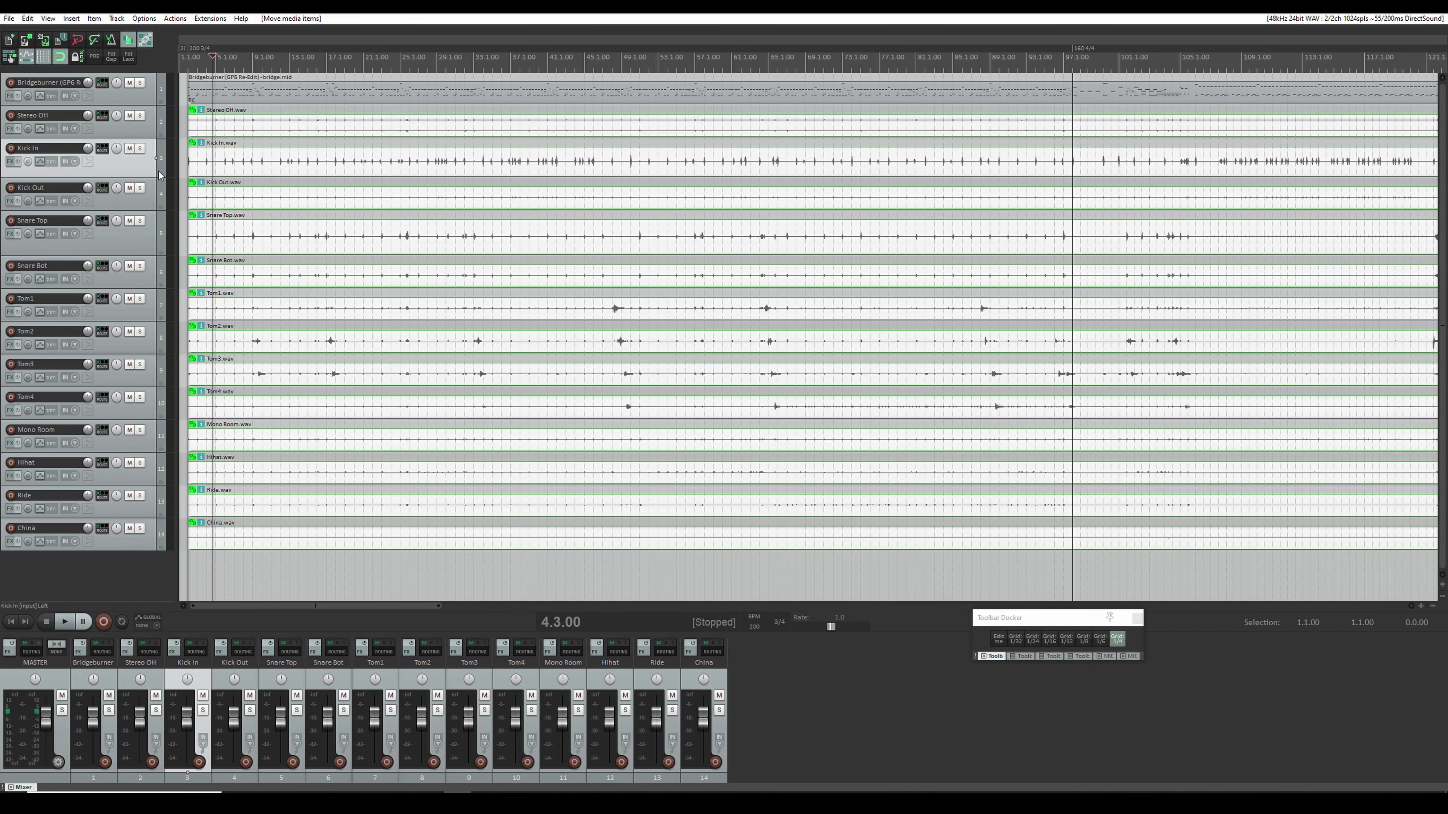
right_click(241, 169)
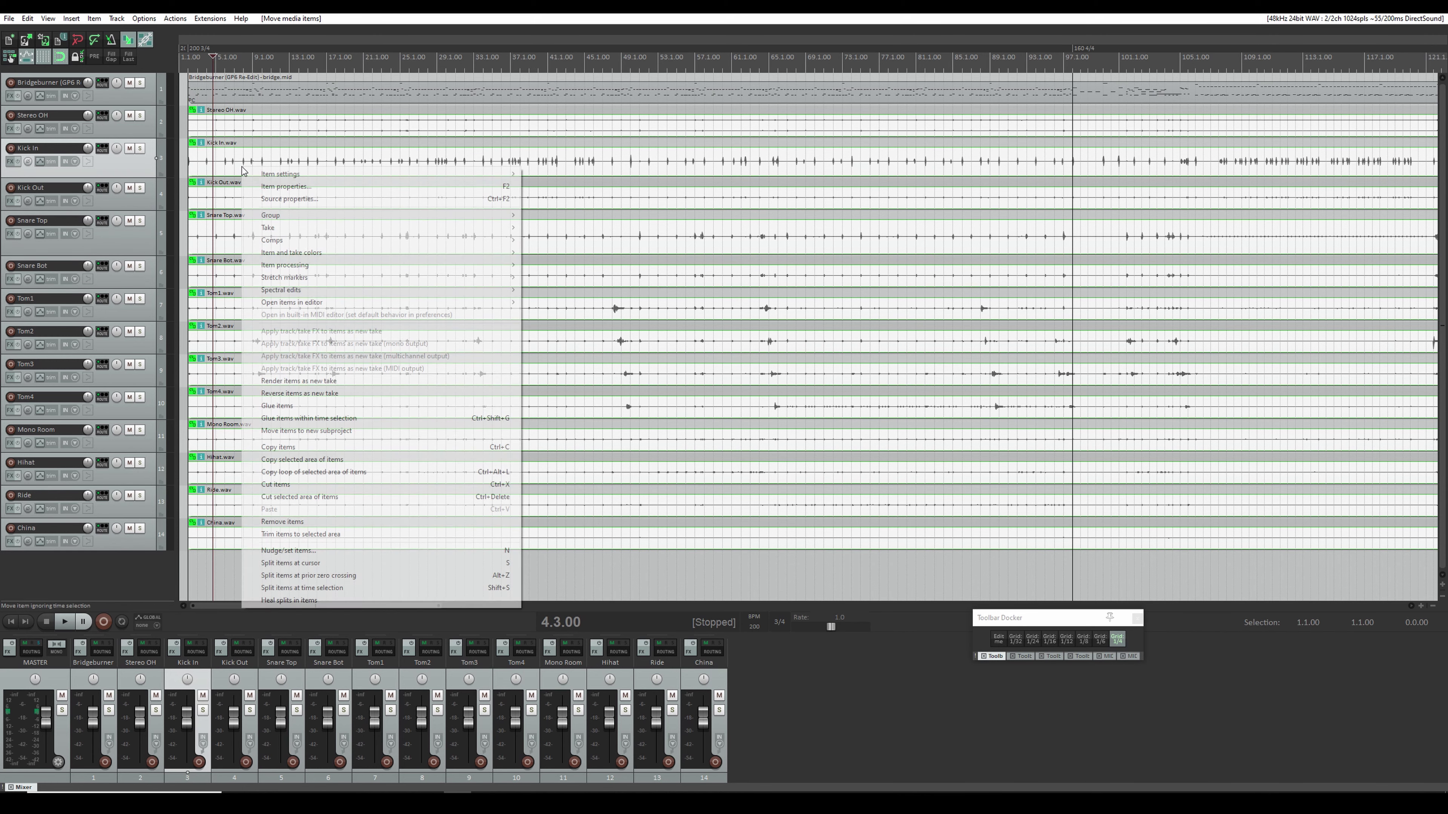
key(Escape)
click(226, 176)
right_click(226, 175)
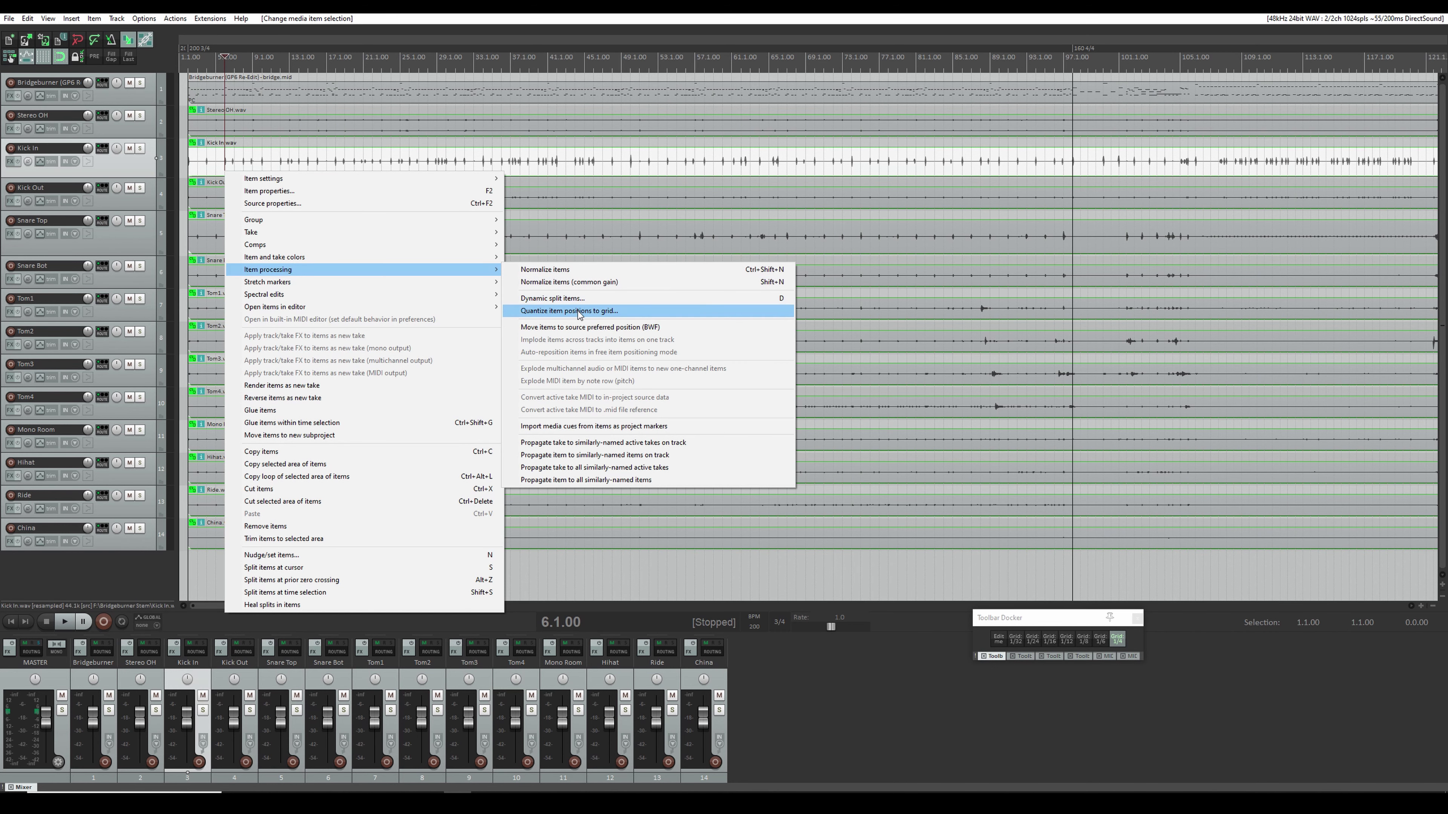
click(577, 298)
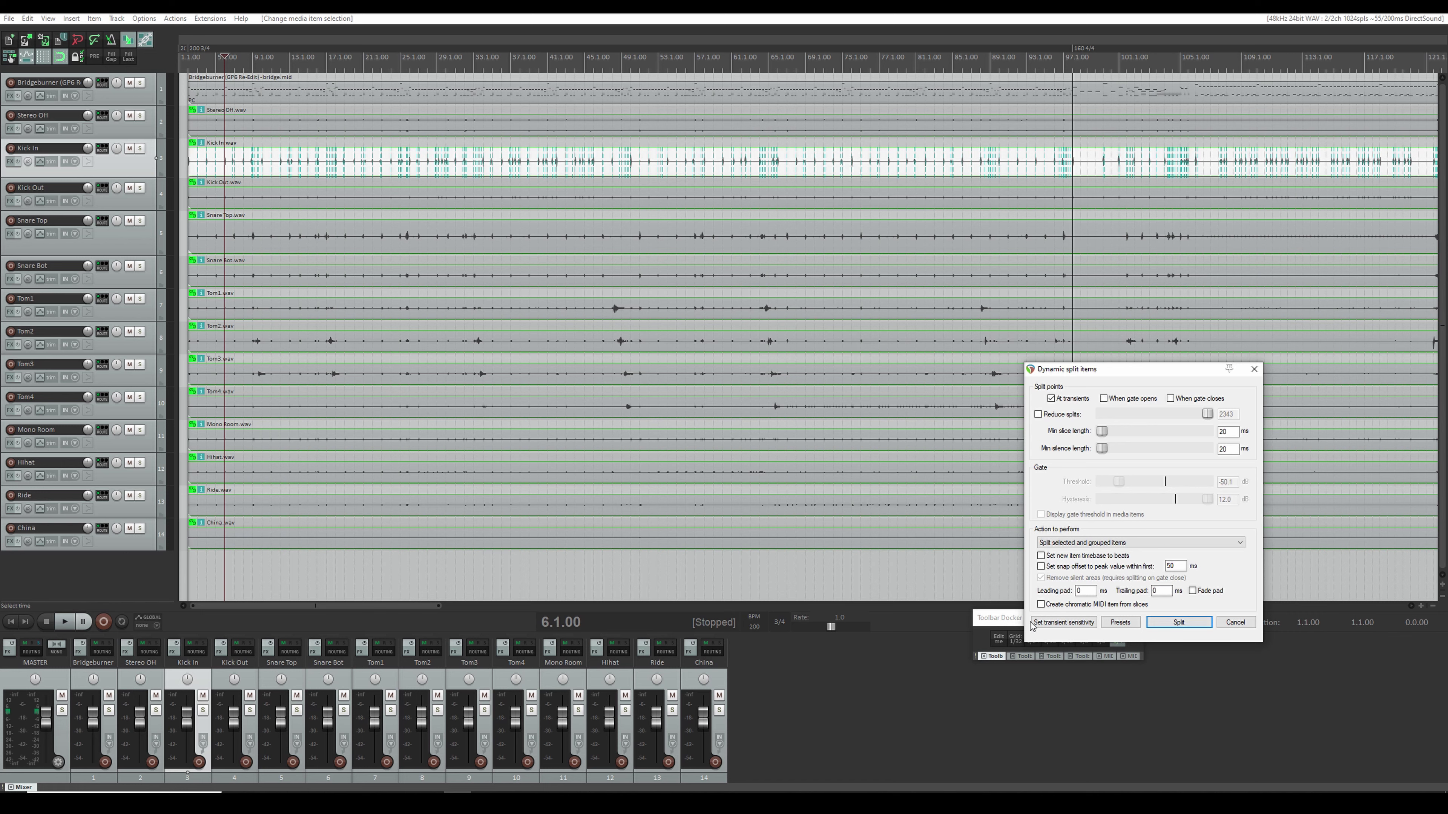
click(1063, 622)
drag(542, 406, 569, 407)
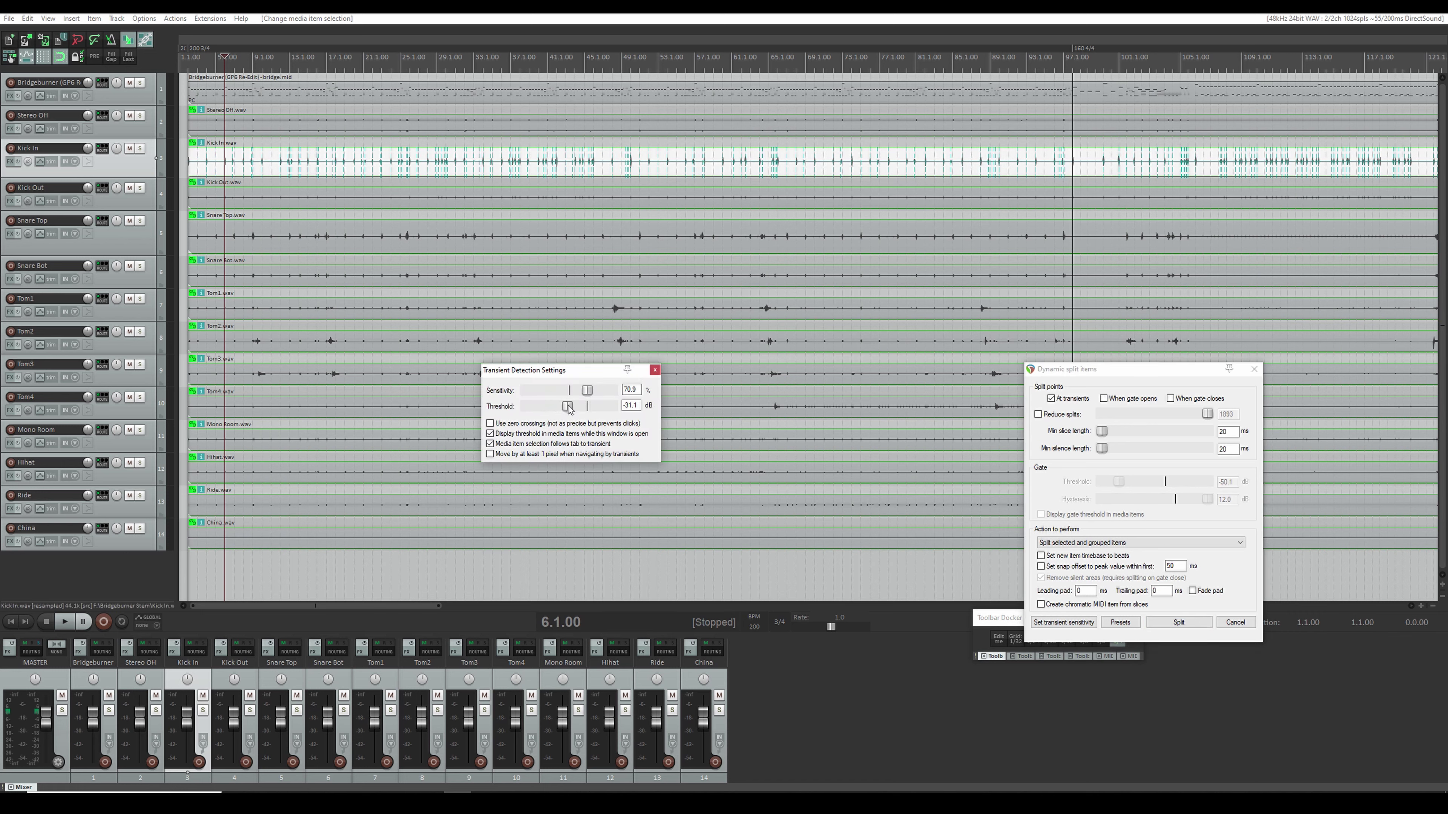
Step: Examine the proposed split markers against the Kick In hits, from the opening bars to the fast hits around bar 29
scroll(614, 182, up, 5)
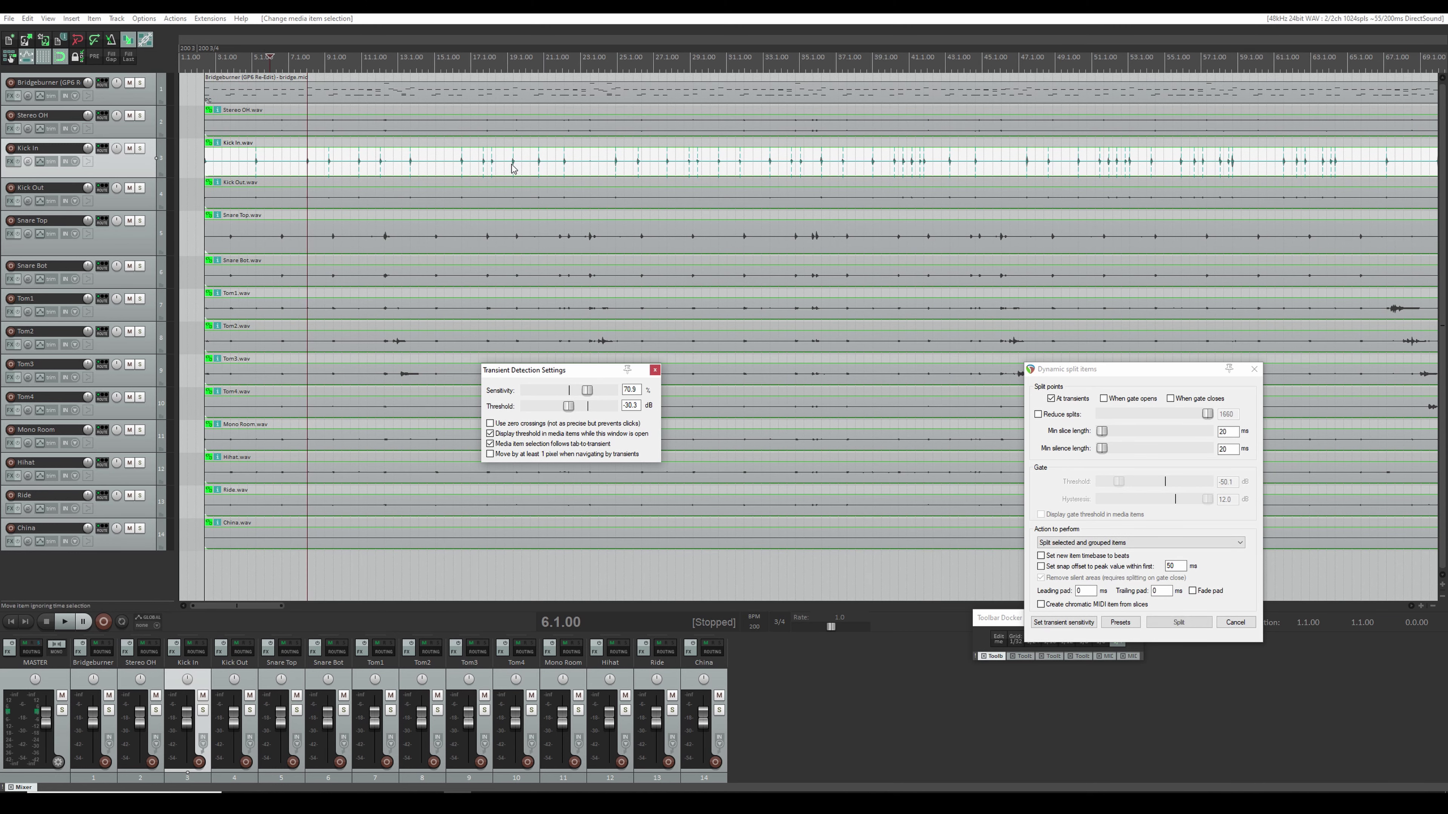
scroll(792, 191, up, 4)
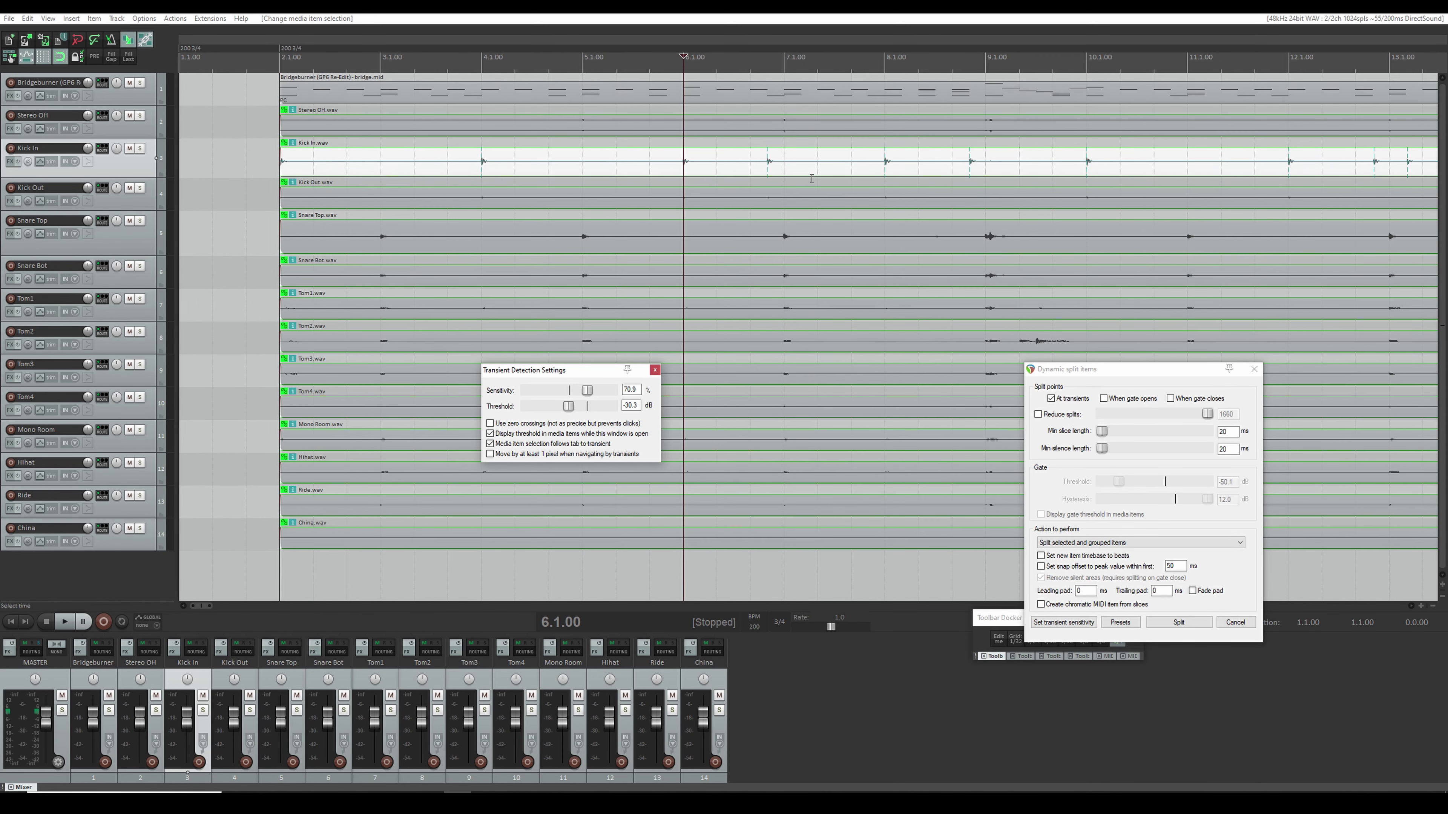
scroll(732, 147, up, 5)
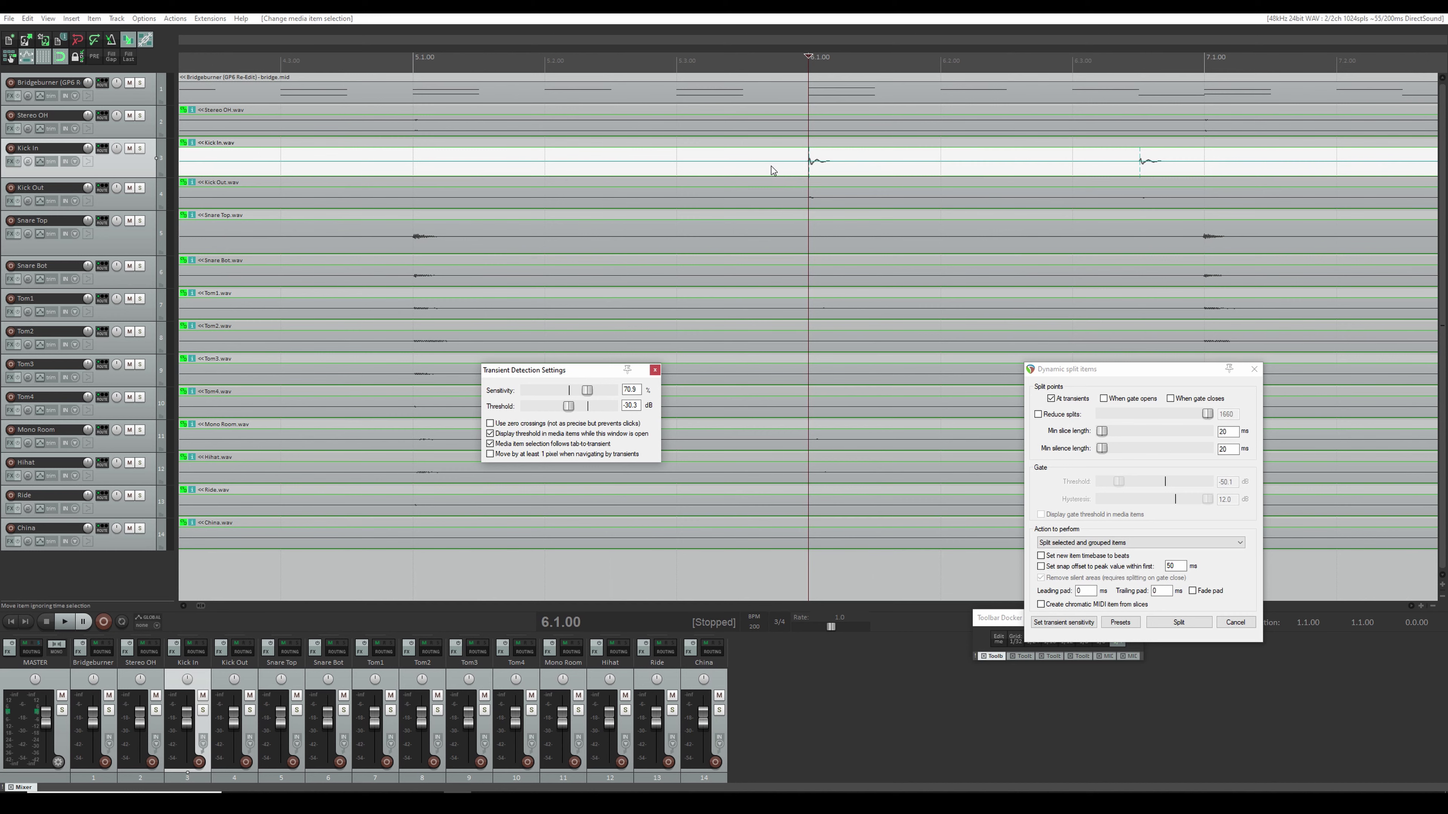
scroll(775, 168, down, 6)
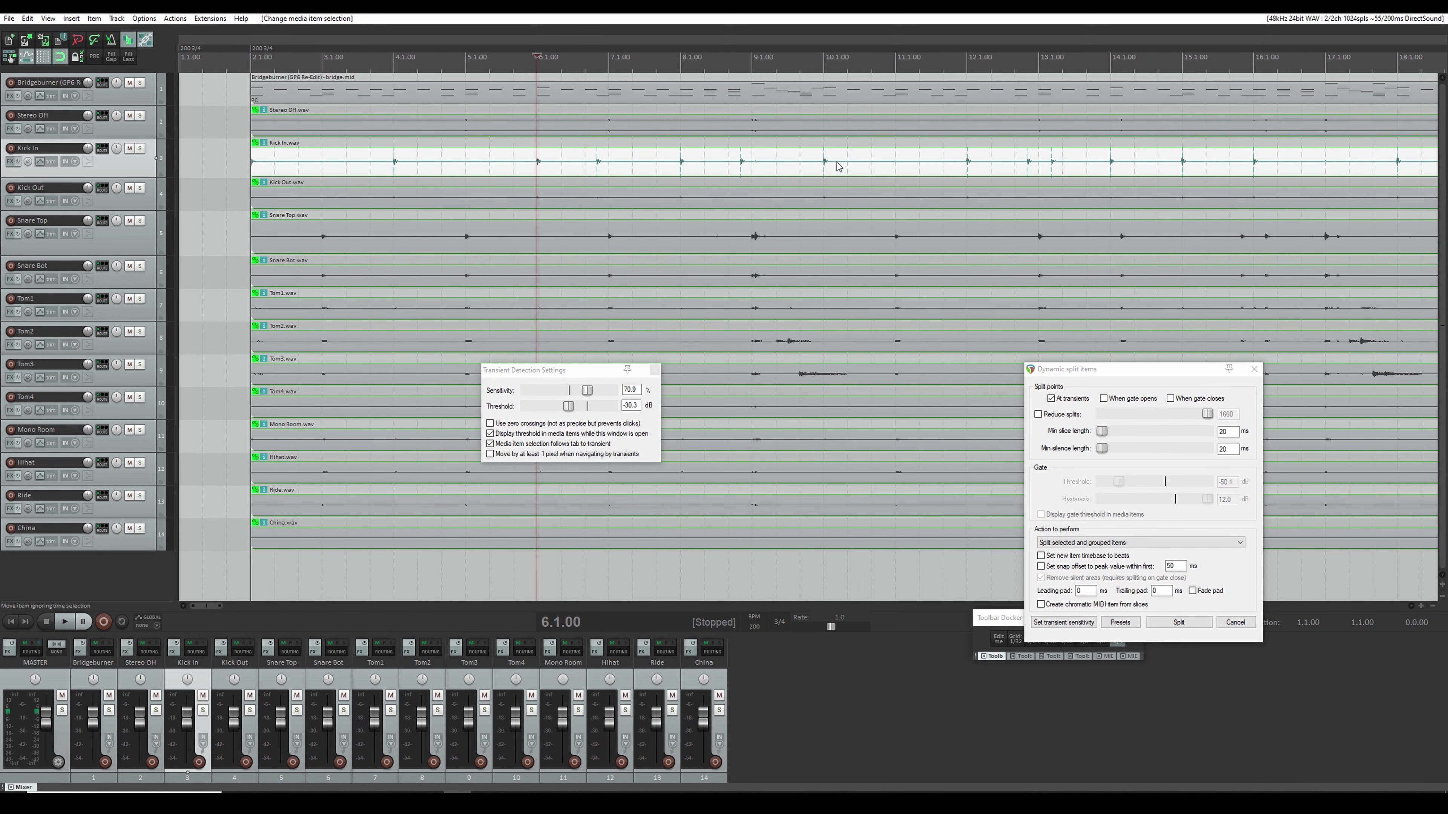
scroll(1070, 179, down, 2)
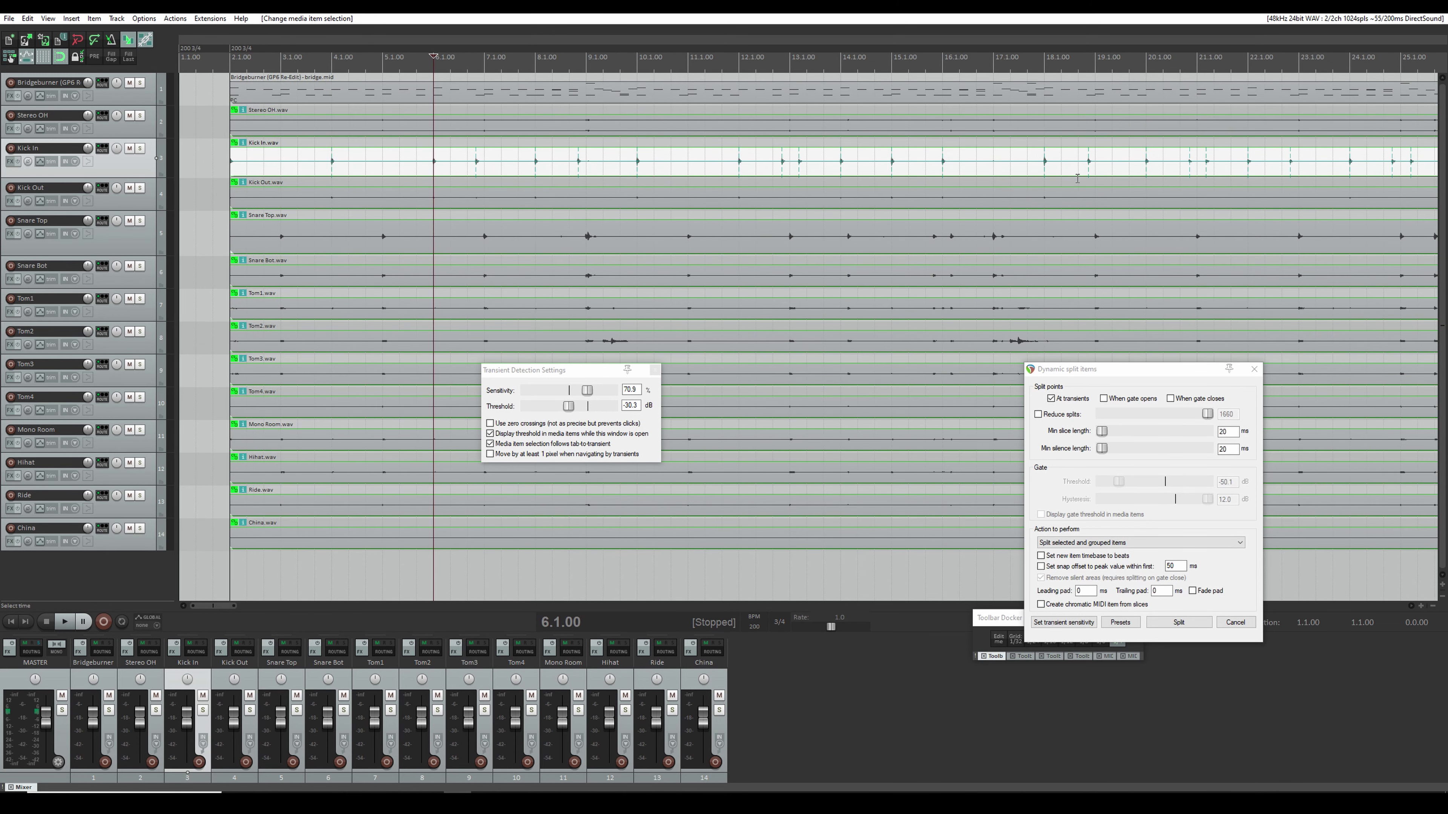
scroll(1088, 176, down, 1)
scroll(1097, 176, down, 3)
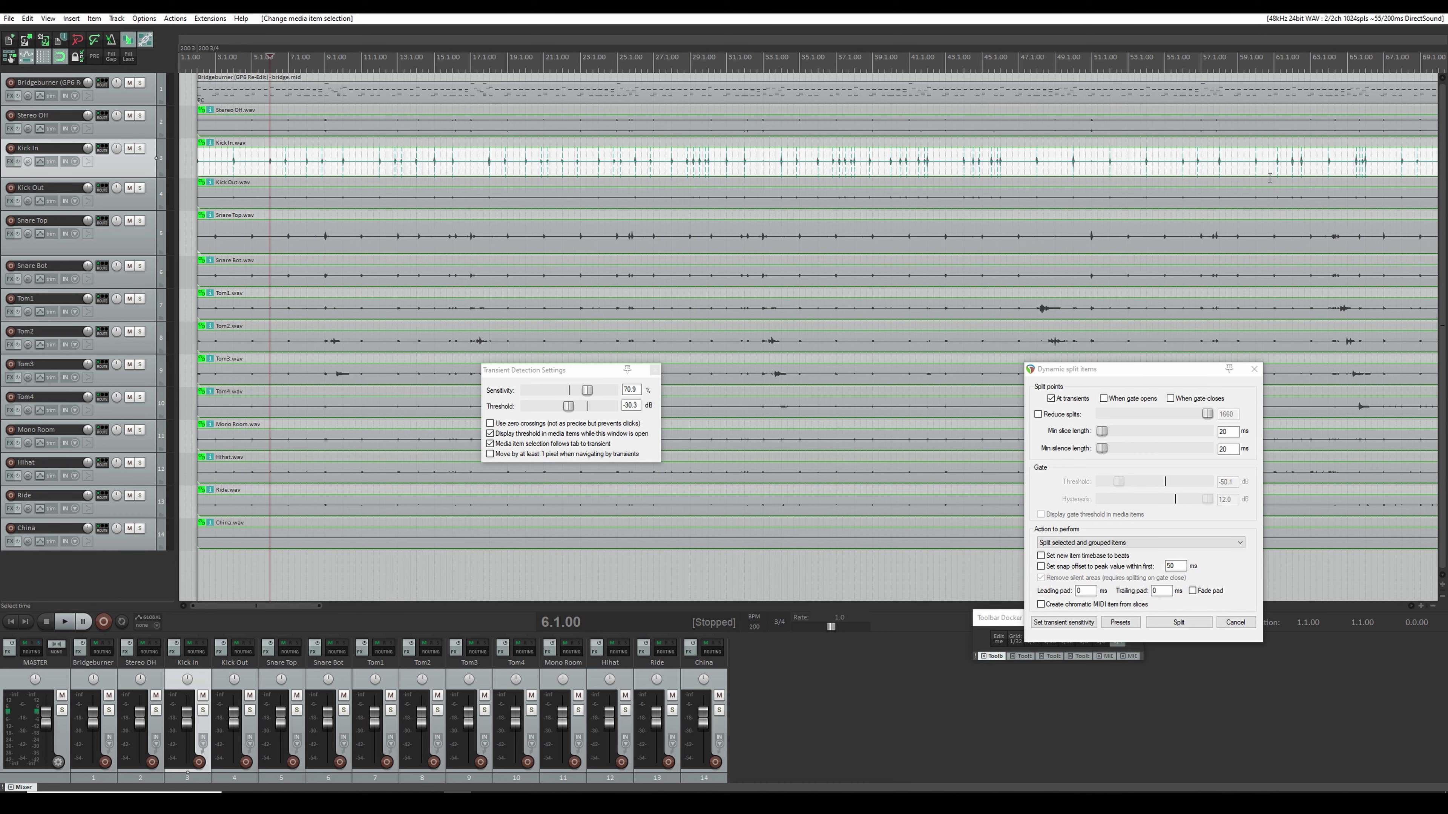
scroll(1234, 174, up, 2)
click(1219, 172)
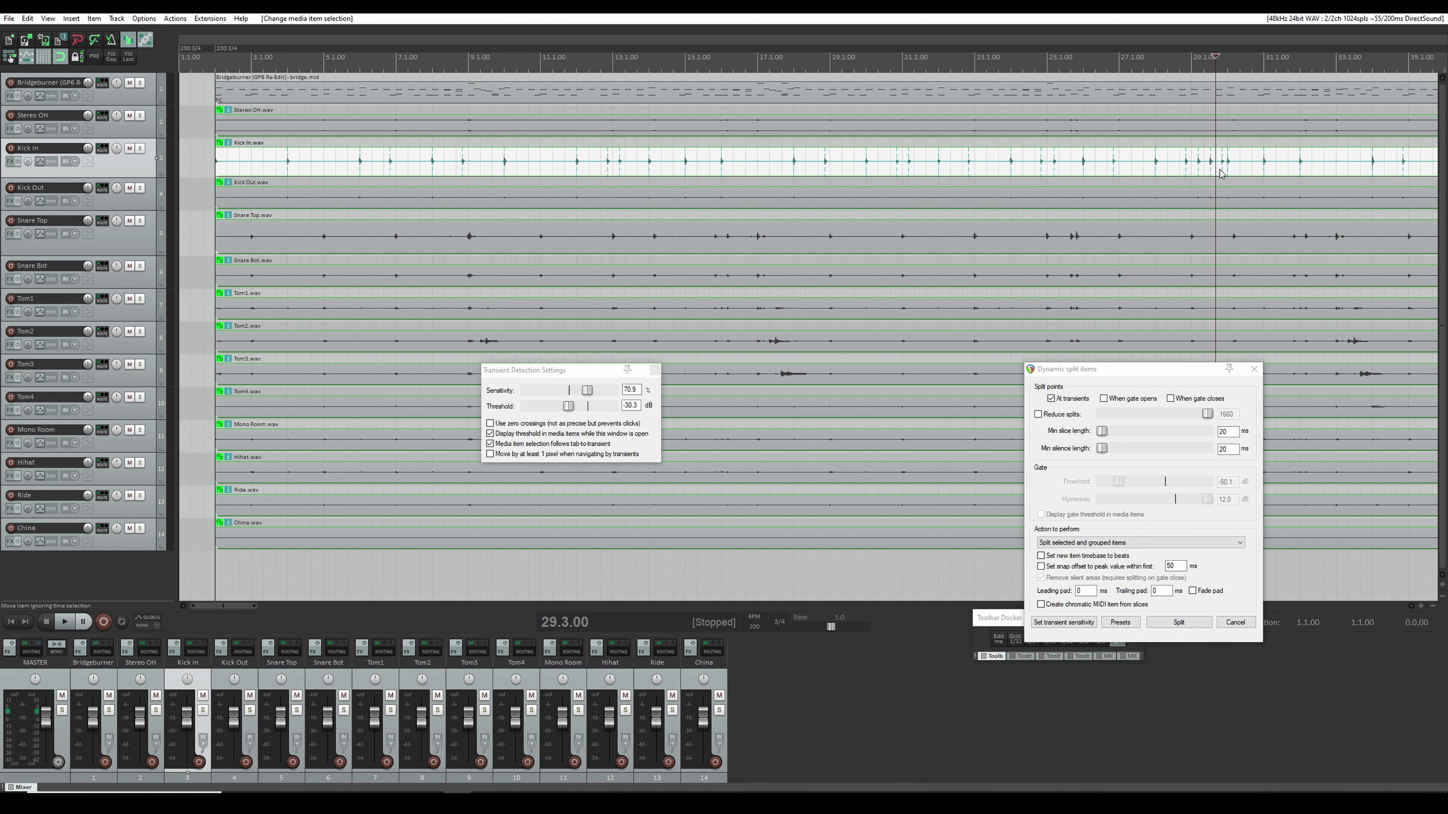
scroll(1217, 174, down, 4)
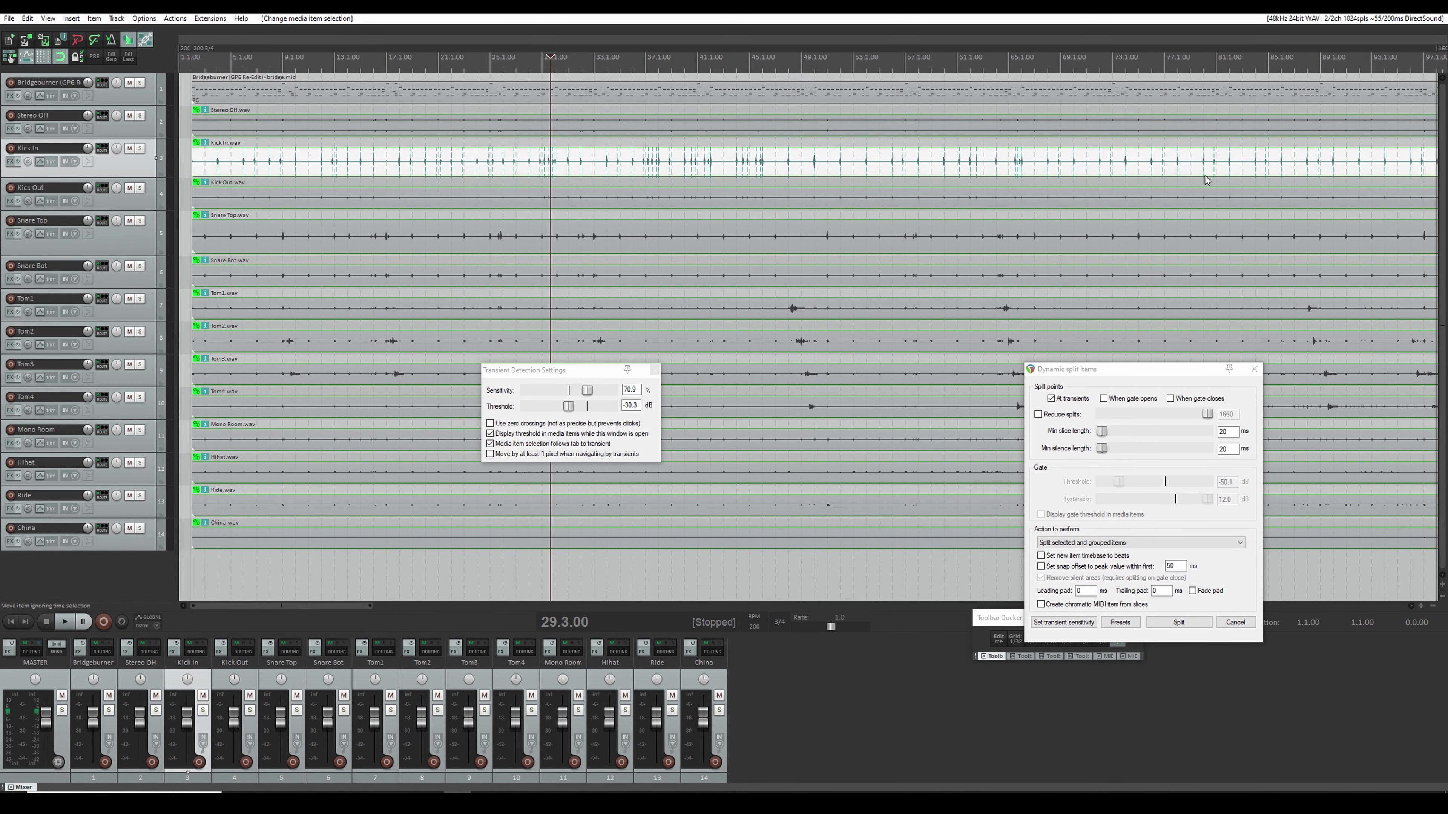
scroll(1180, 174, up, 8)
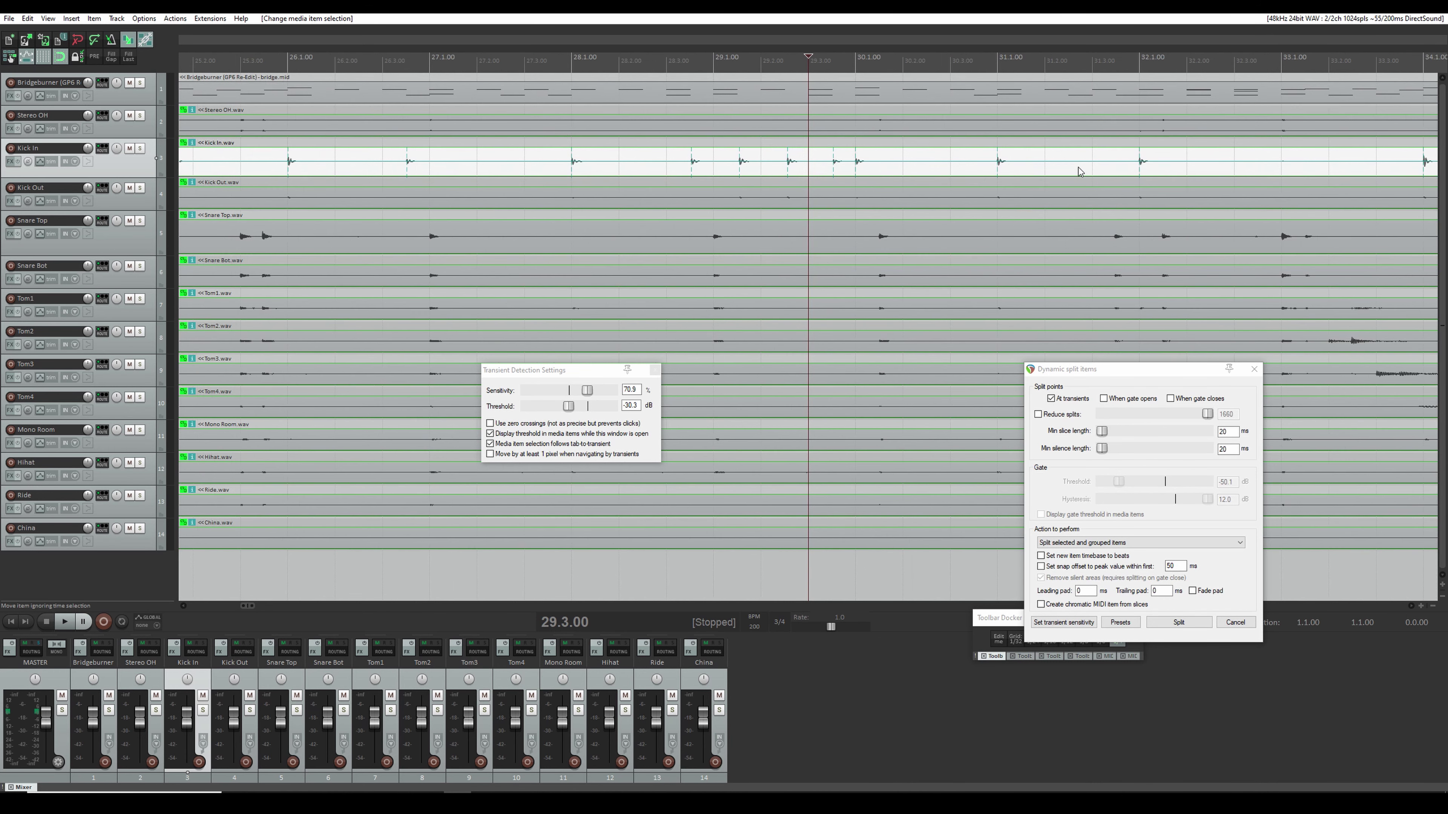
scroll(689, 176, up, 3)
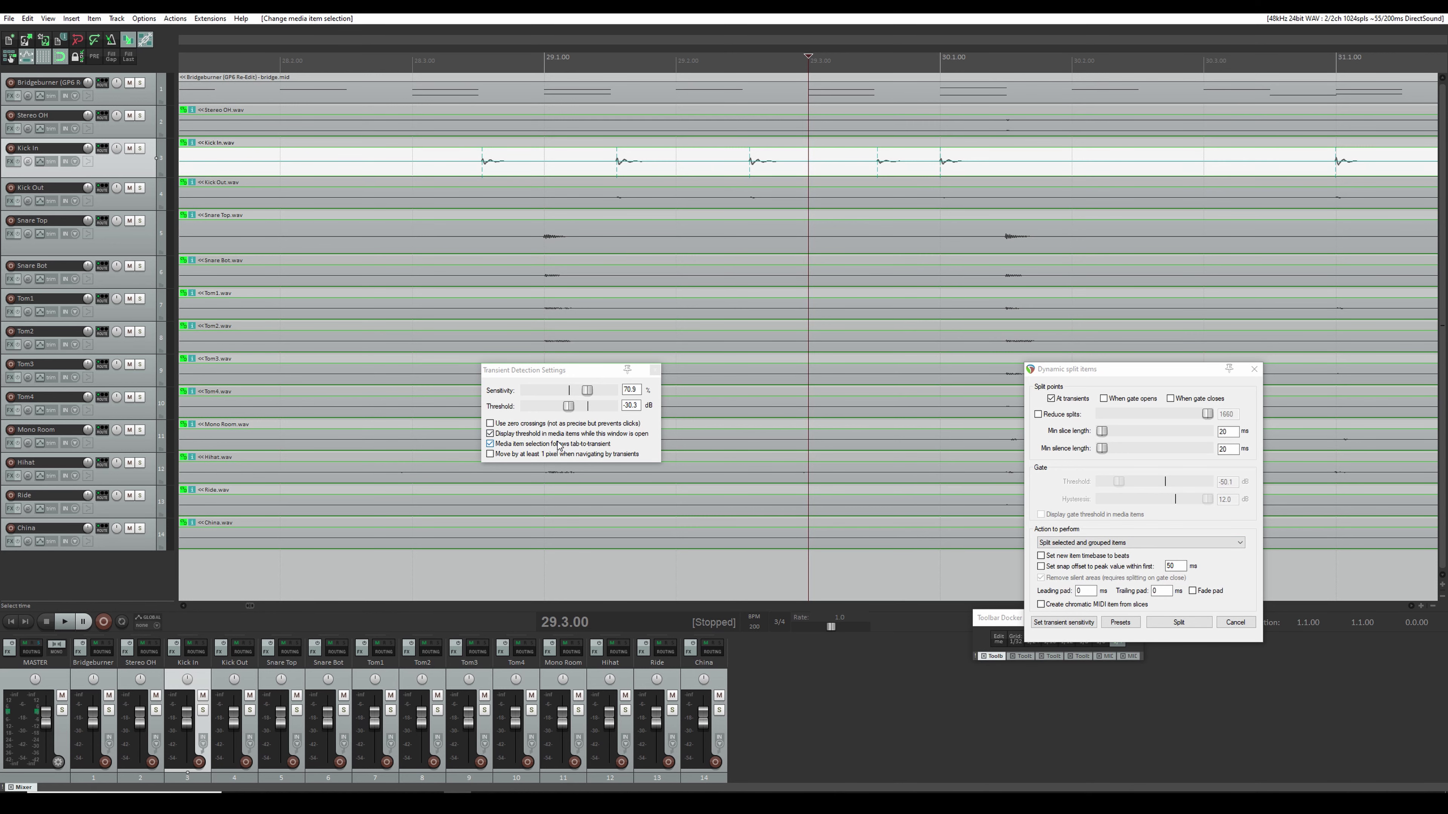
Step: Enlarge the Kick In track's height and set the transient detection threshold to about -28.7 dB, keeping the threshold display enabled
drag(92, 177, 91, 391)
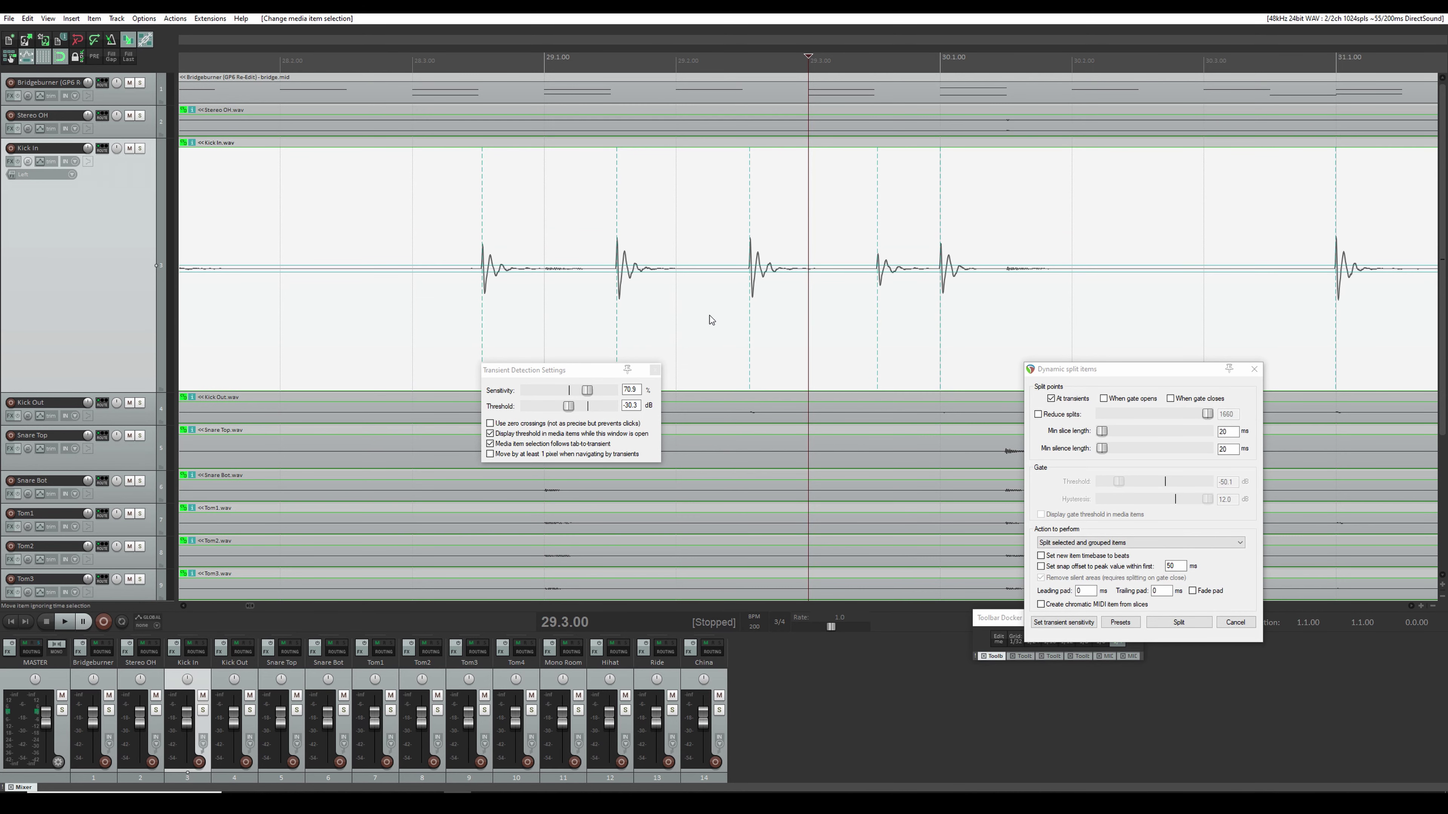
scroll(723, 318, up, 3)
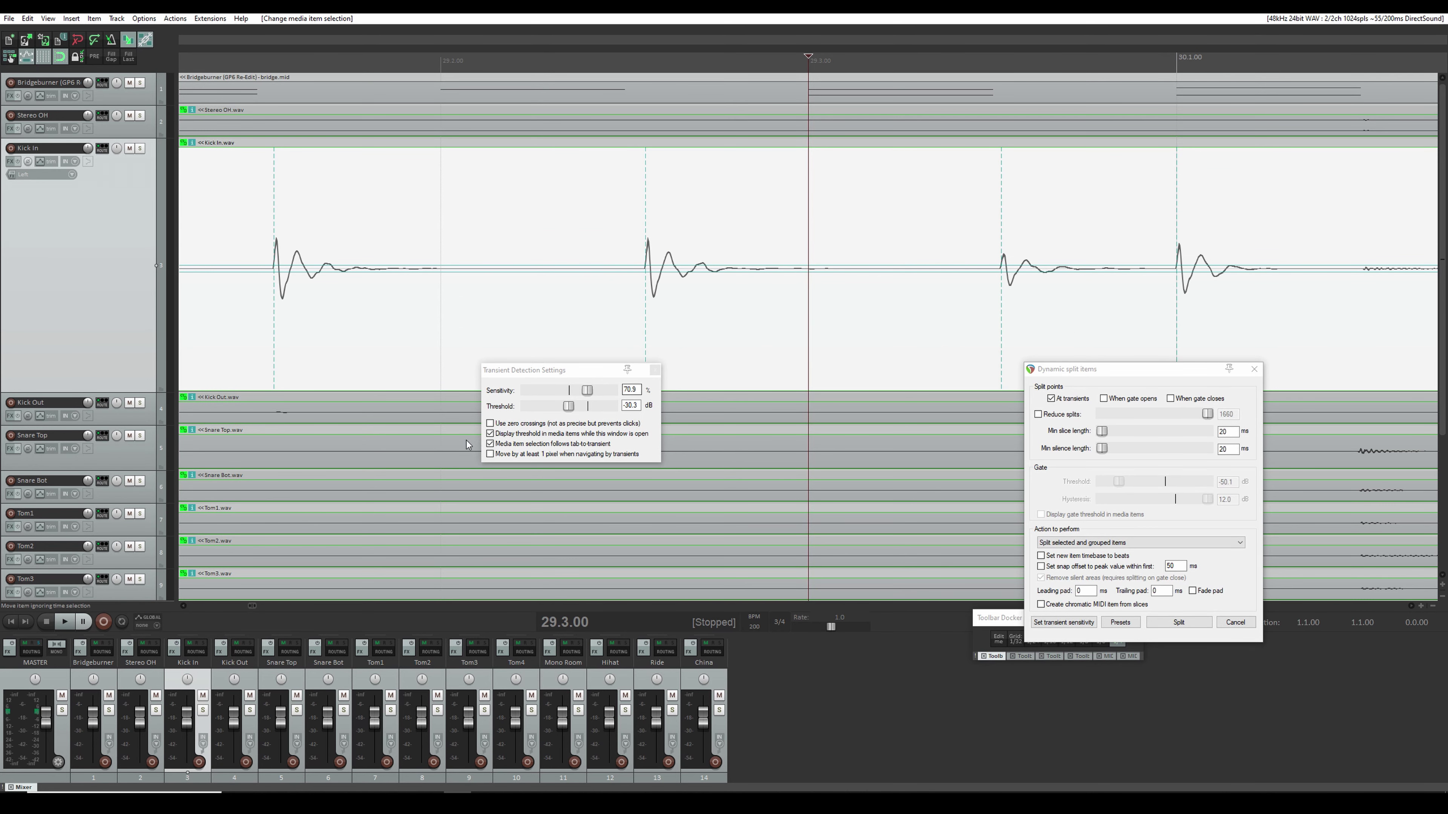
click(490, 435)
click(490, 435)
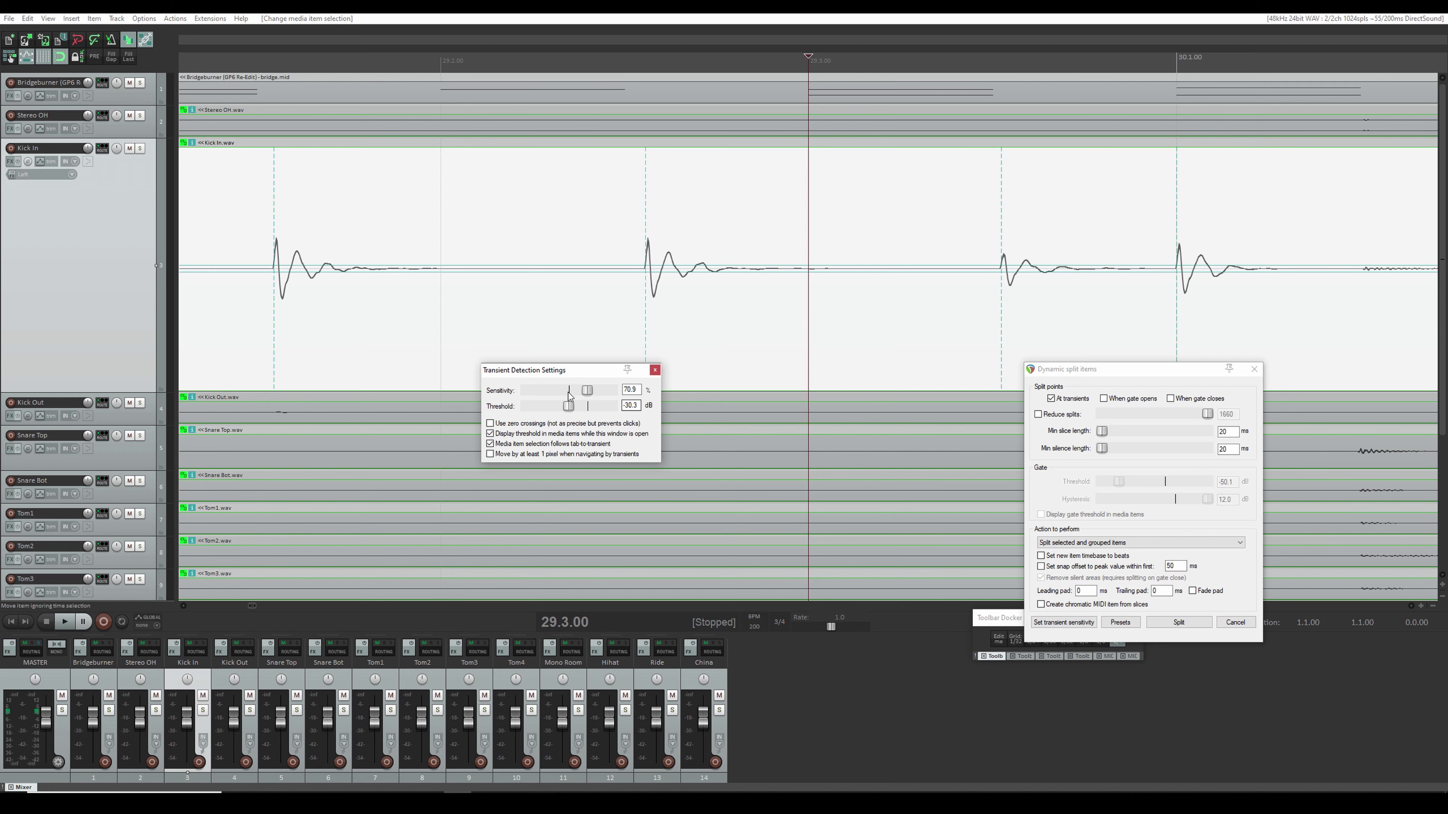
drag(569, 411, 574, 413)
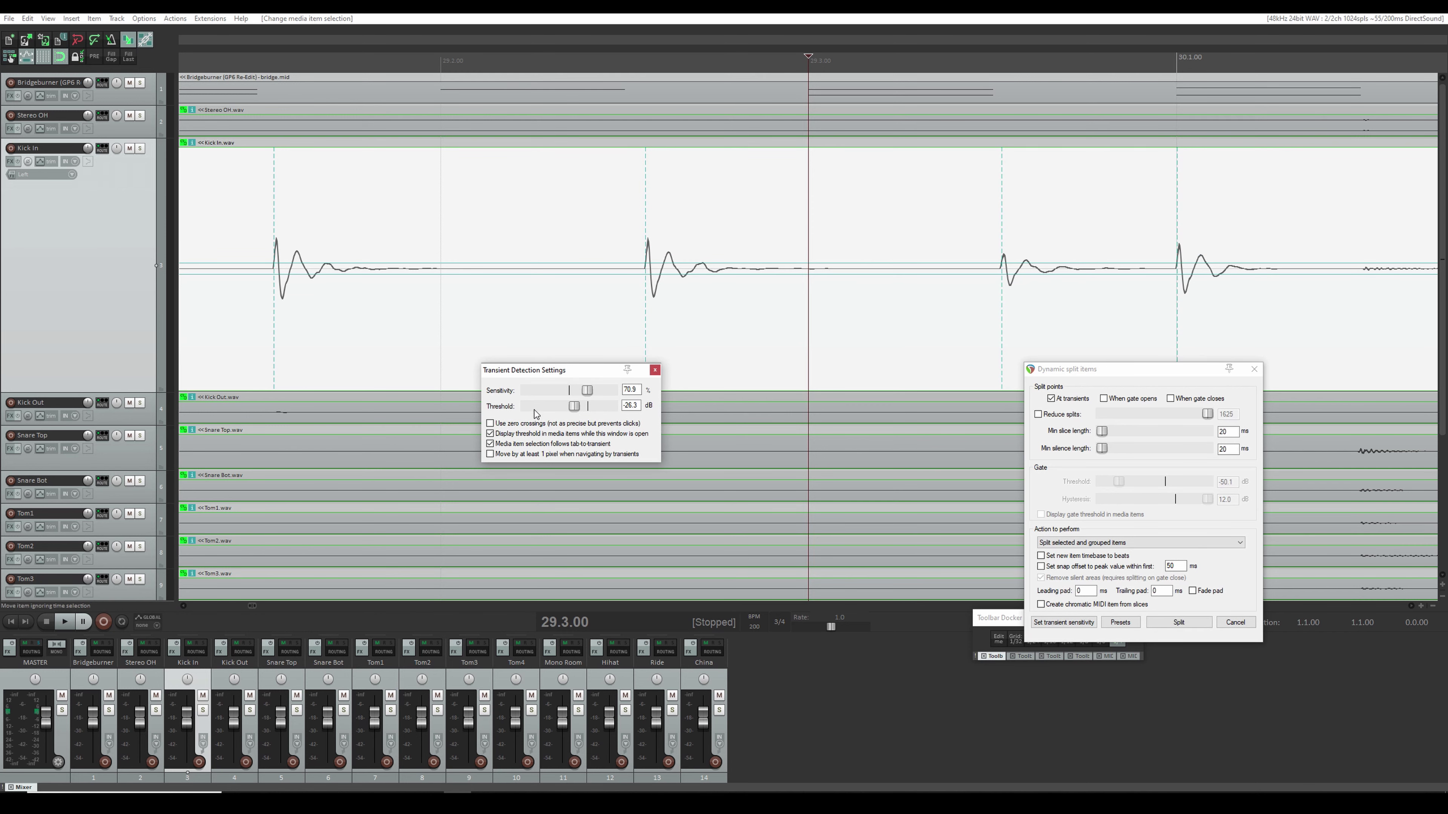
drag(577, 414, 574, 413)
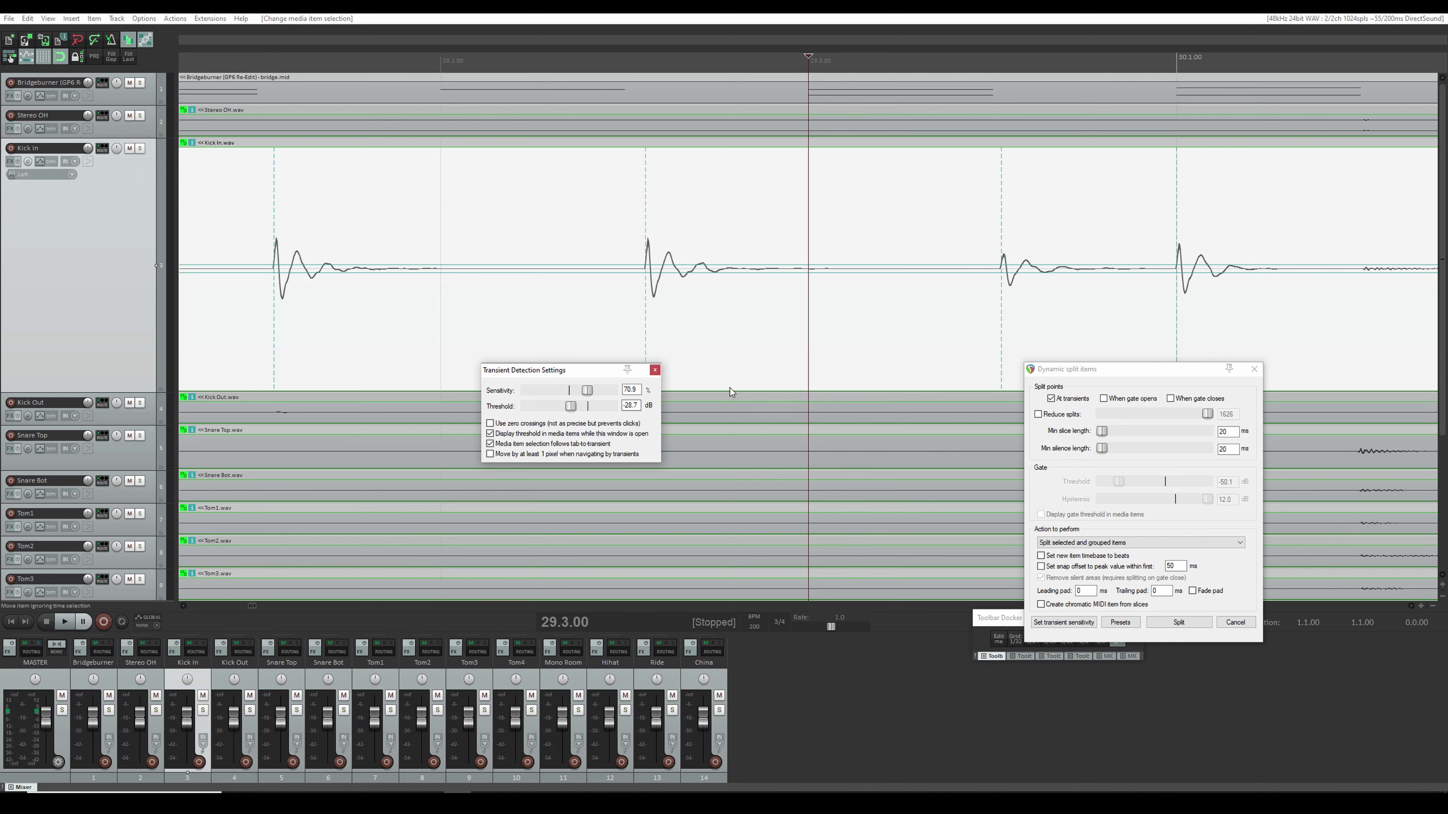
Step: Split the Kick In item and its grouped drum items at the detected transients, and look over the slices across all tracks
click(1178, 624)
click(1178, 624)
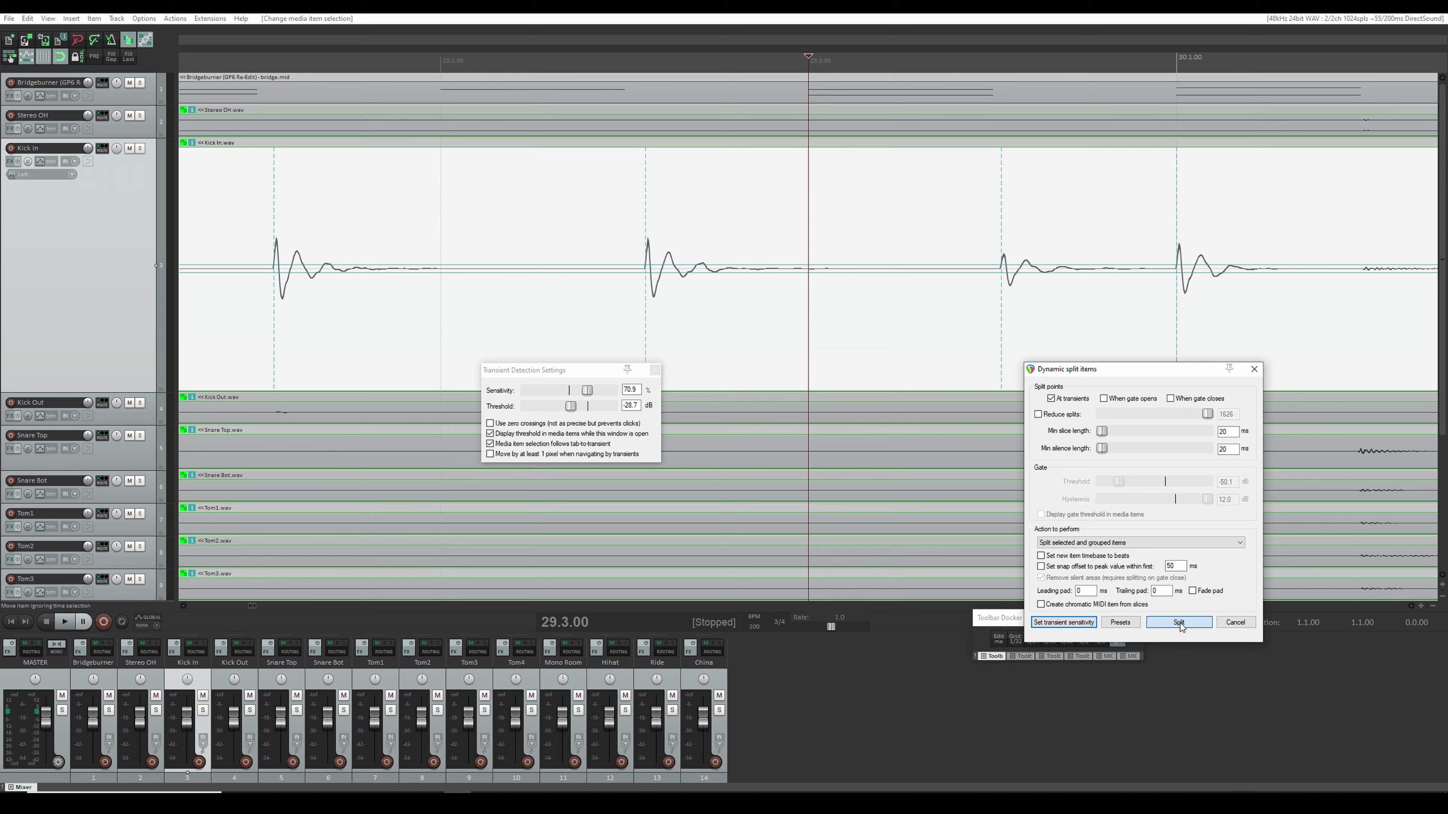
scroll(683, 473, down, 3)
scroll(683, 474, down, 10)
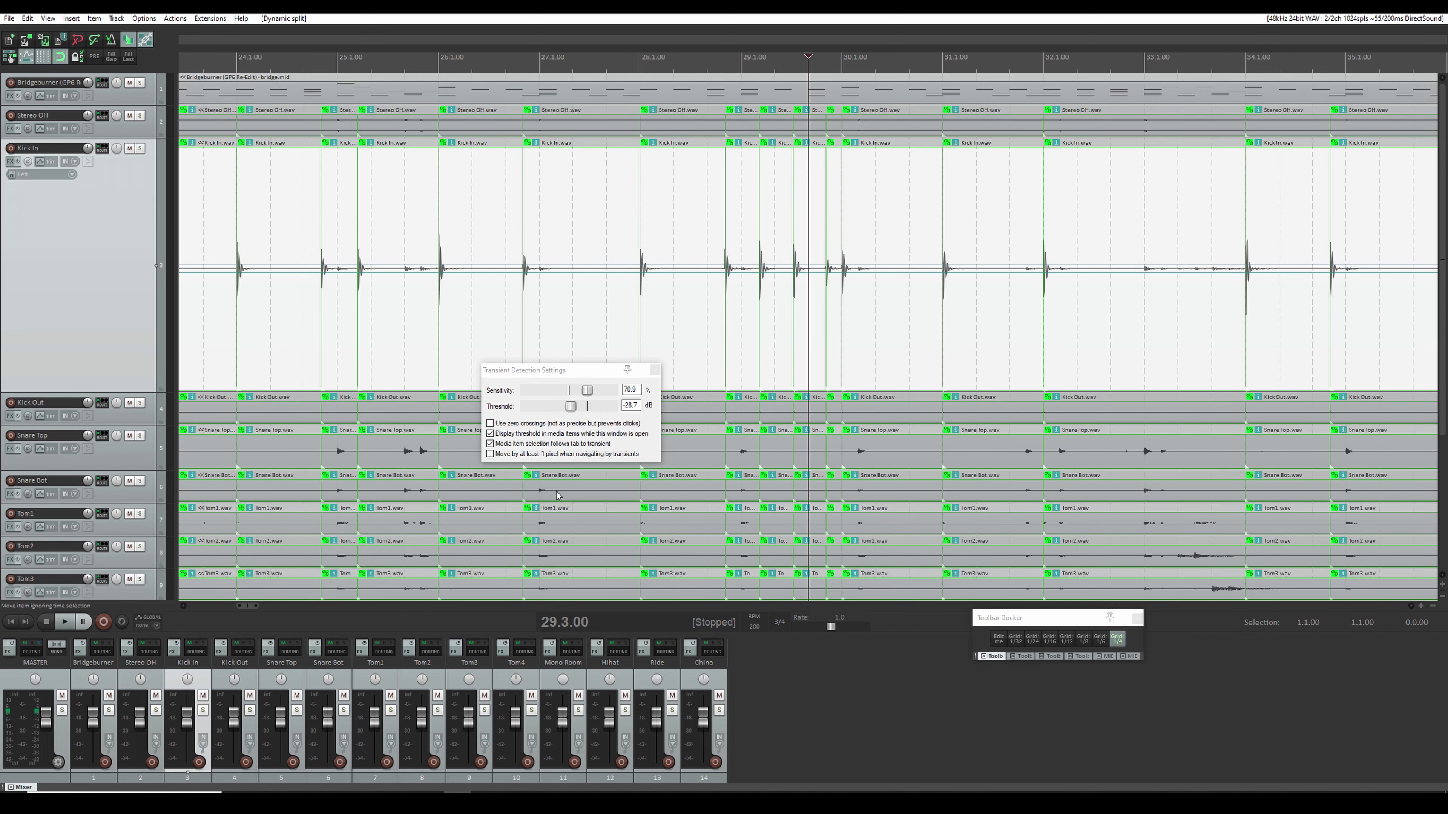
scroll(118, 455, down, 5)
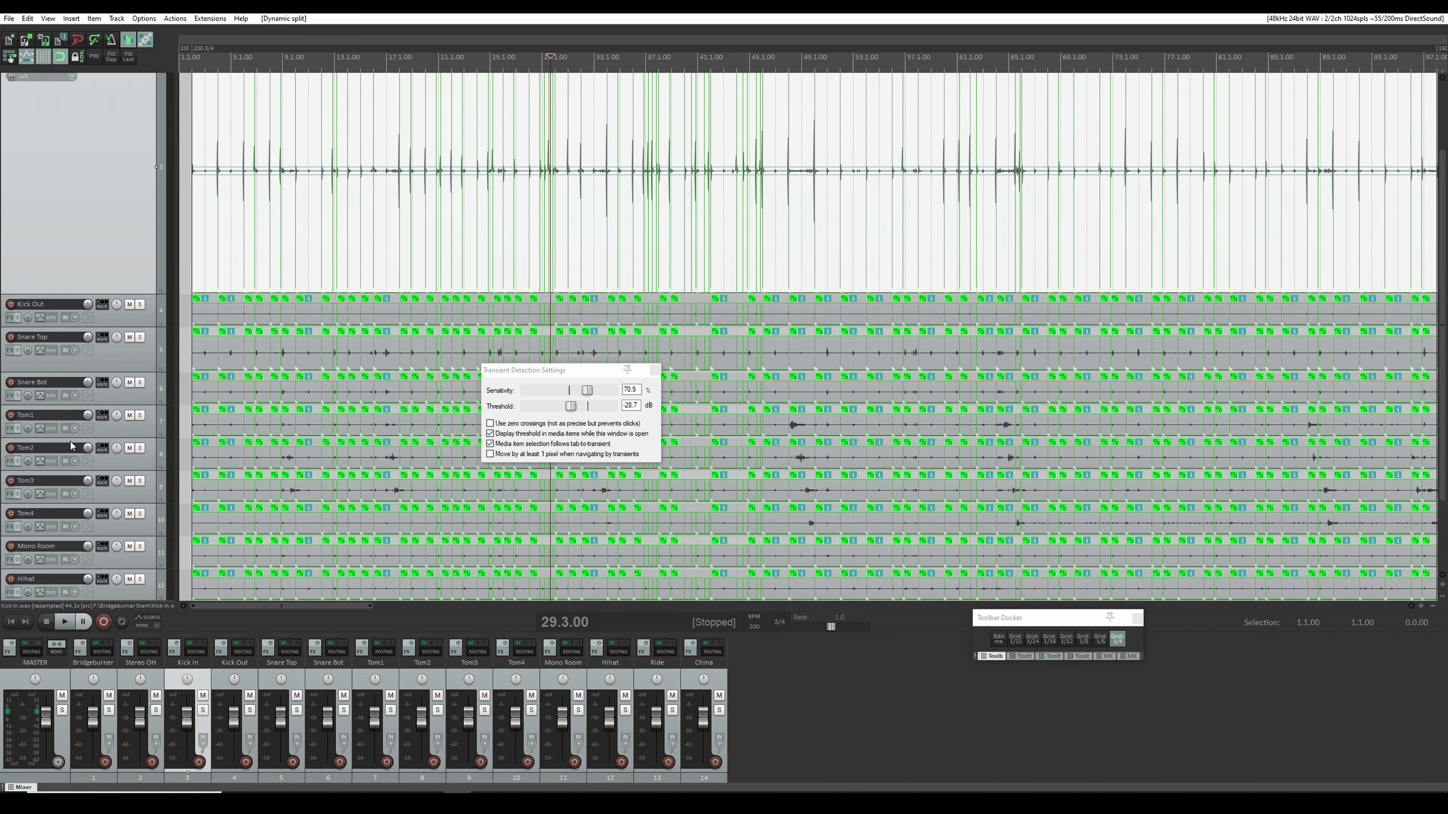
scroll(318, 451, up, 3)
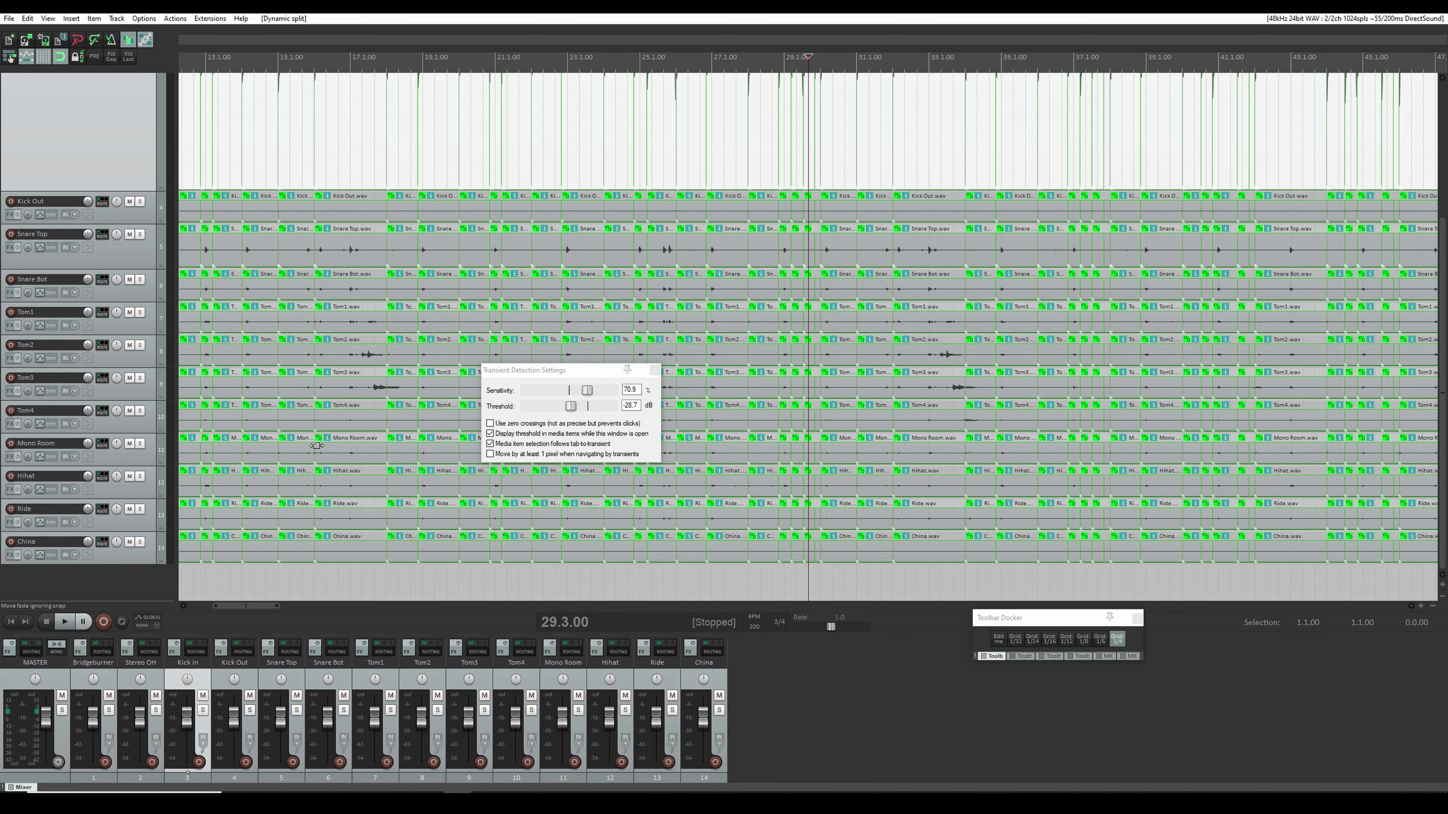
Step: Reduce the Kick In track's height to about that of the neighbouring drum tracks and close the transient detection settings
scroll(57, 333, up, 3)
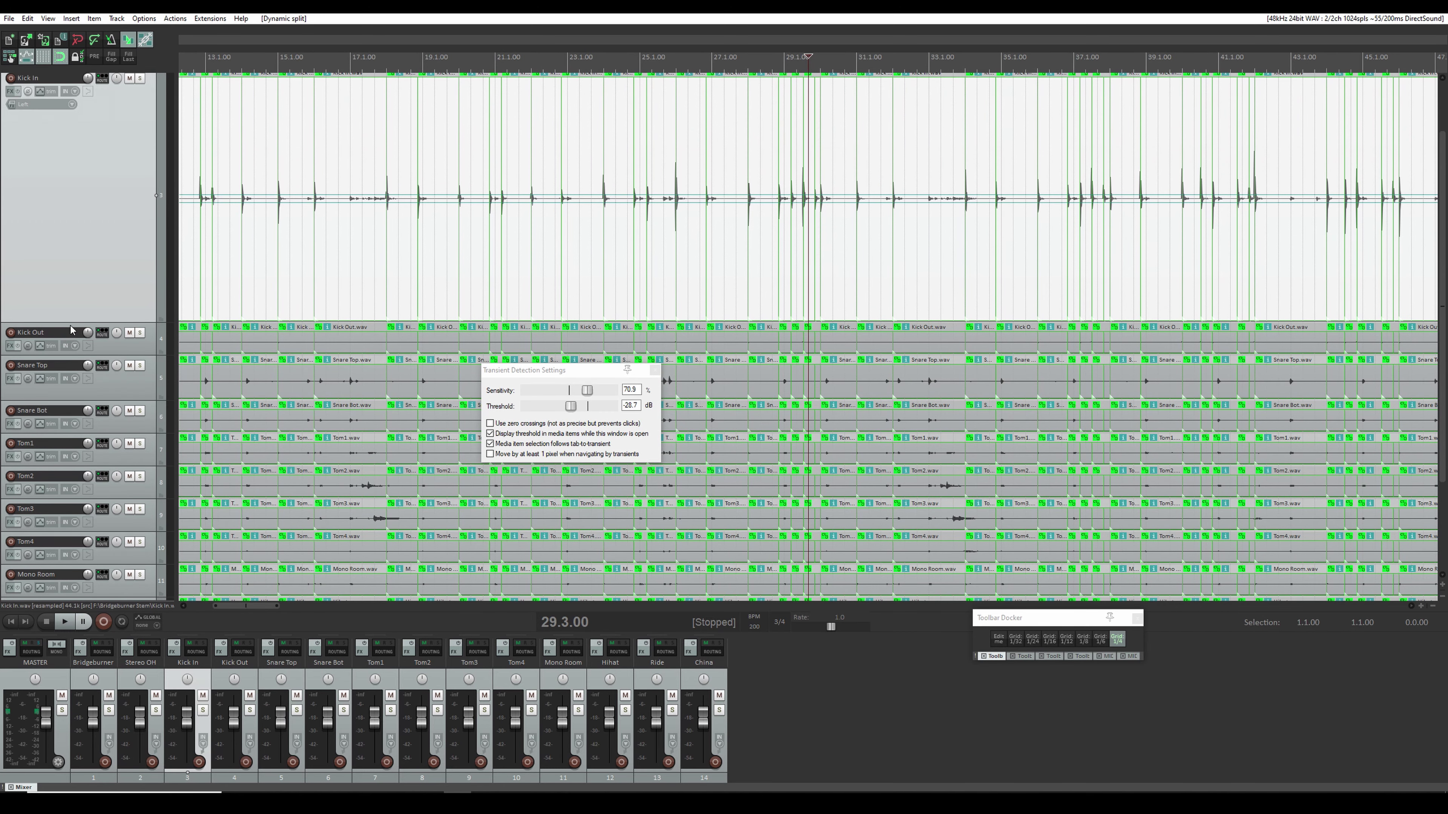
drag(72, 321, 91, 108)
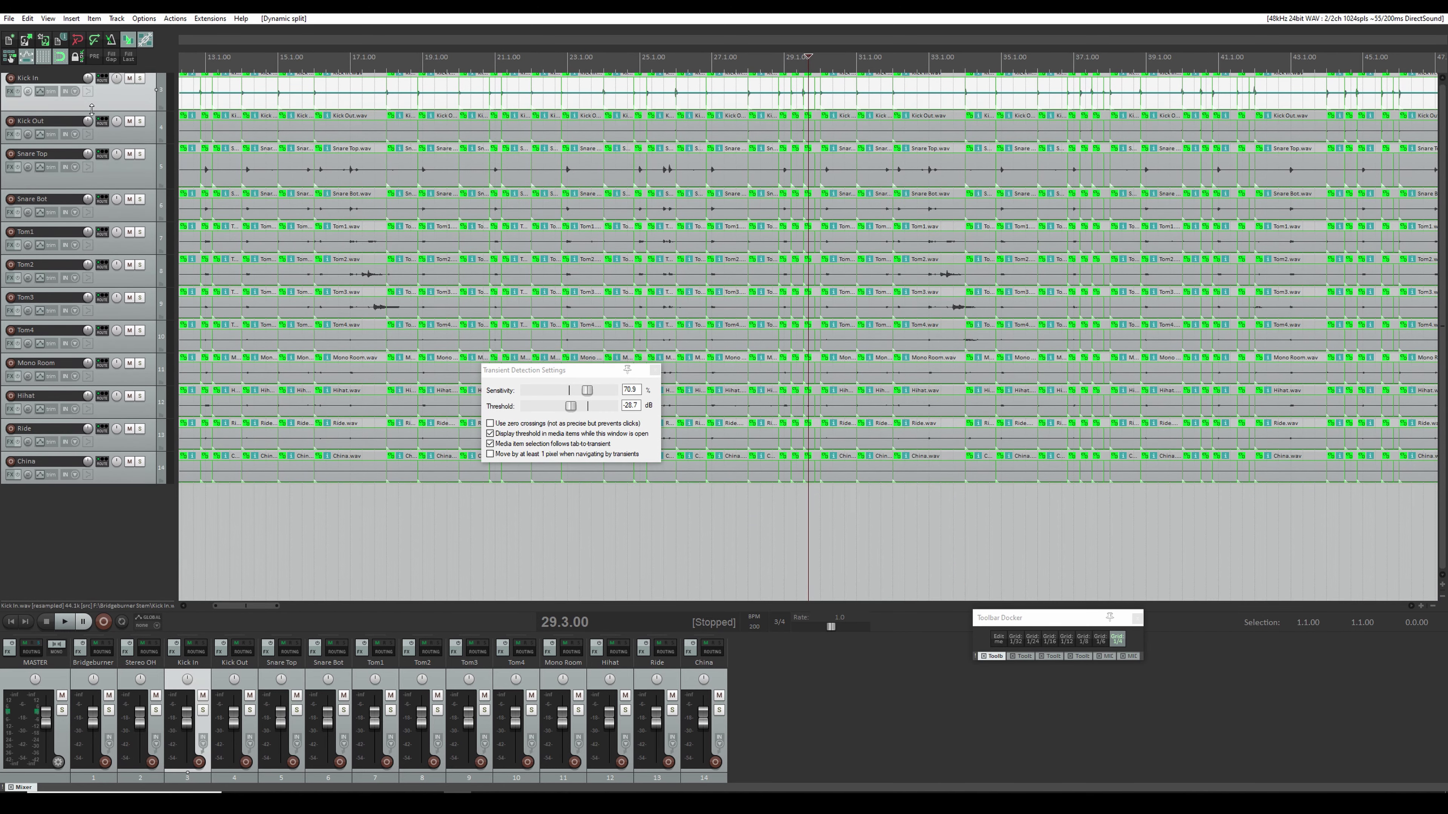
scroll(86, 230, up, 2)
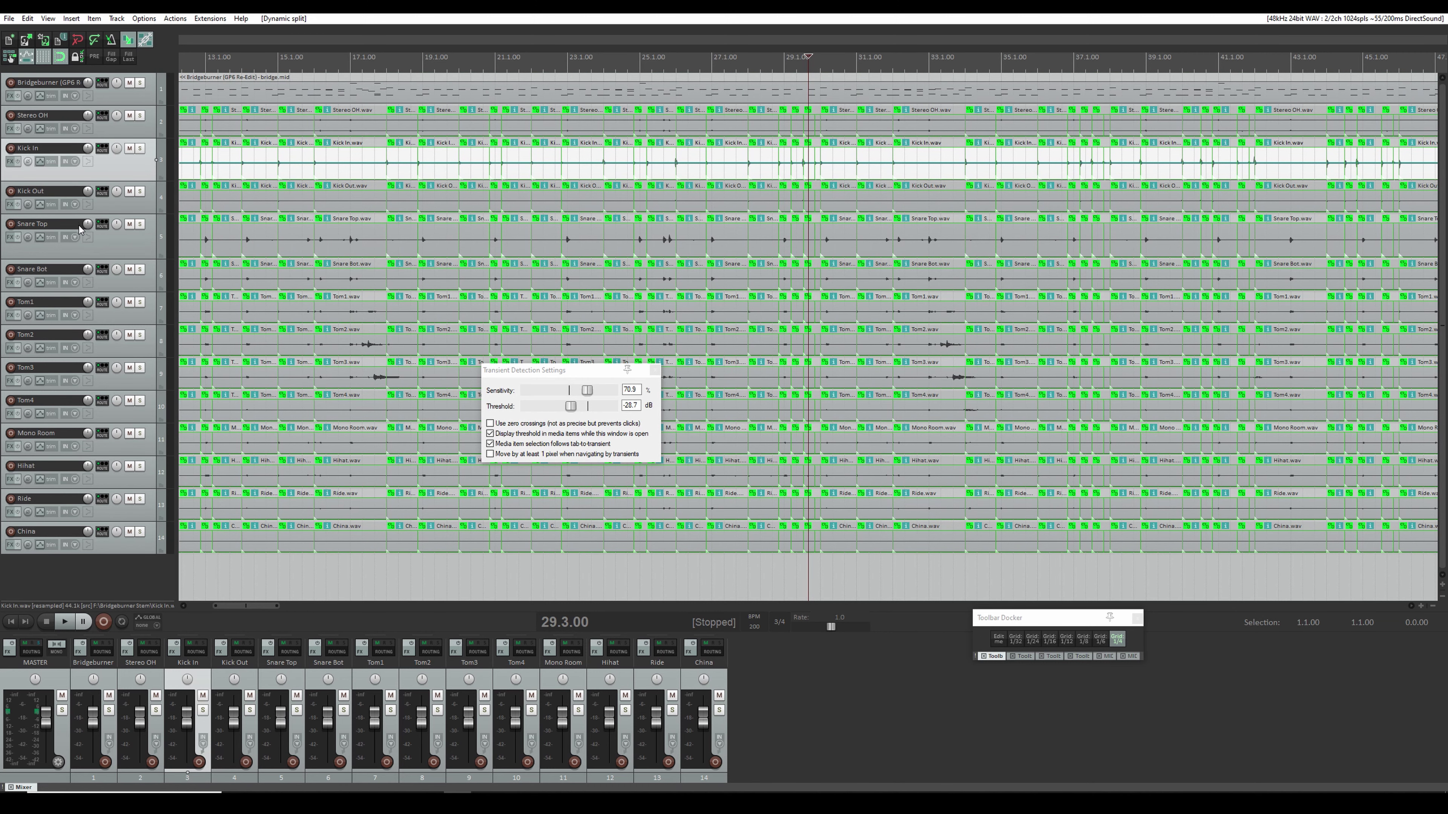
drag(115, 179, 115, 174)
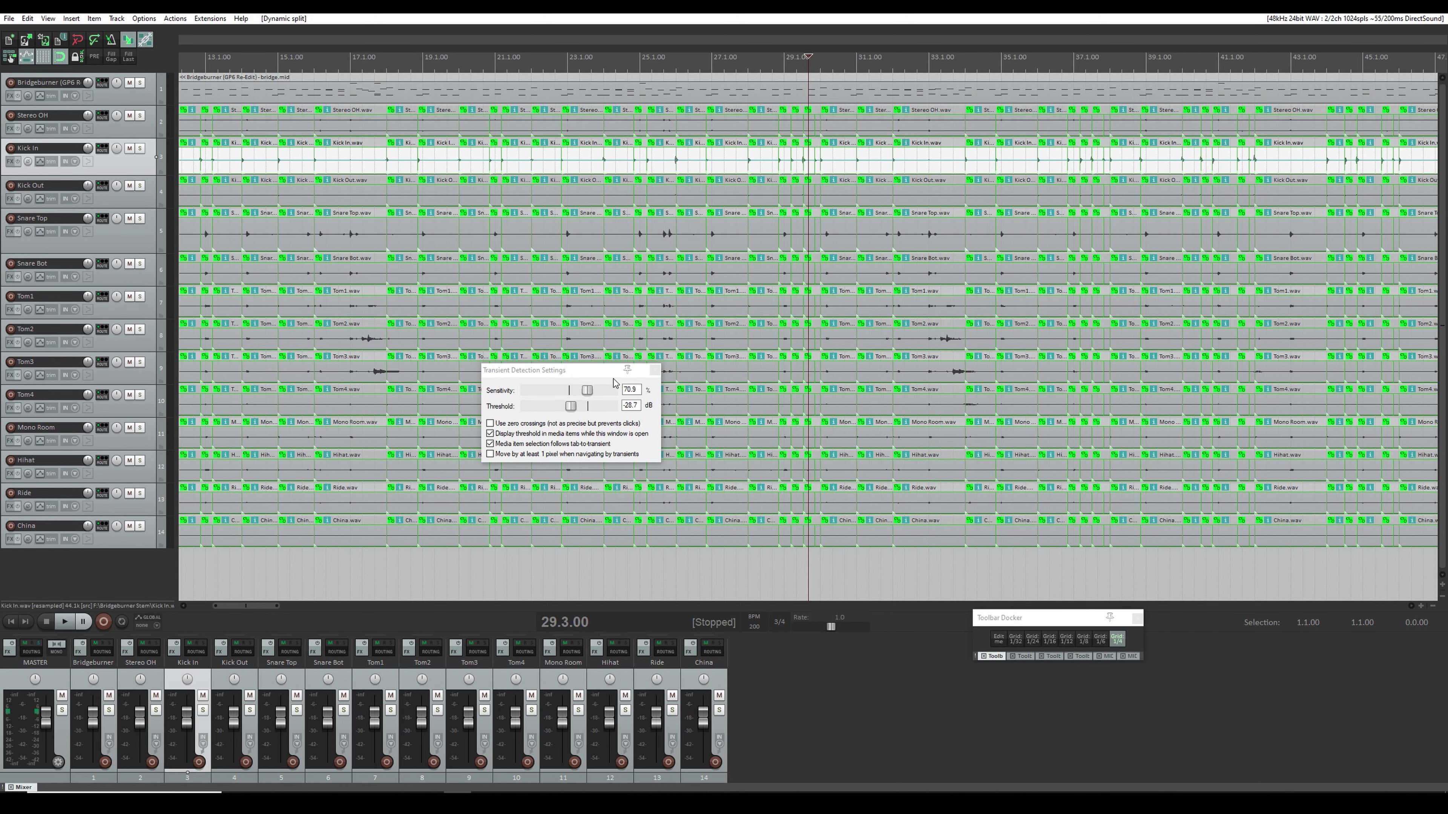
click(654, 370)
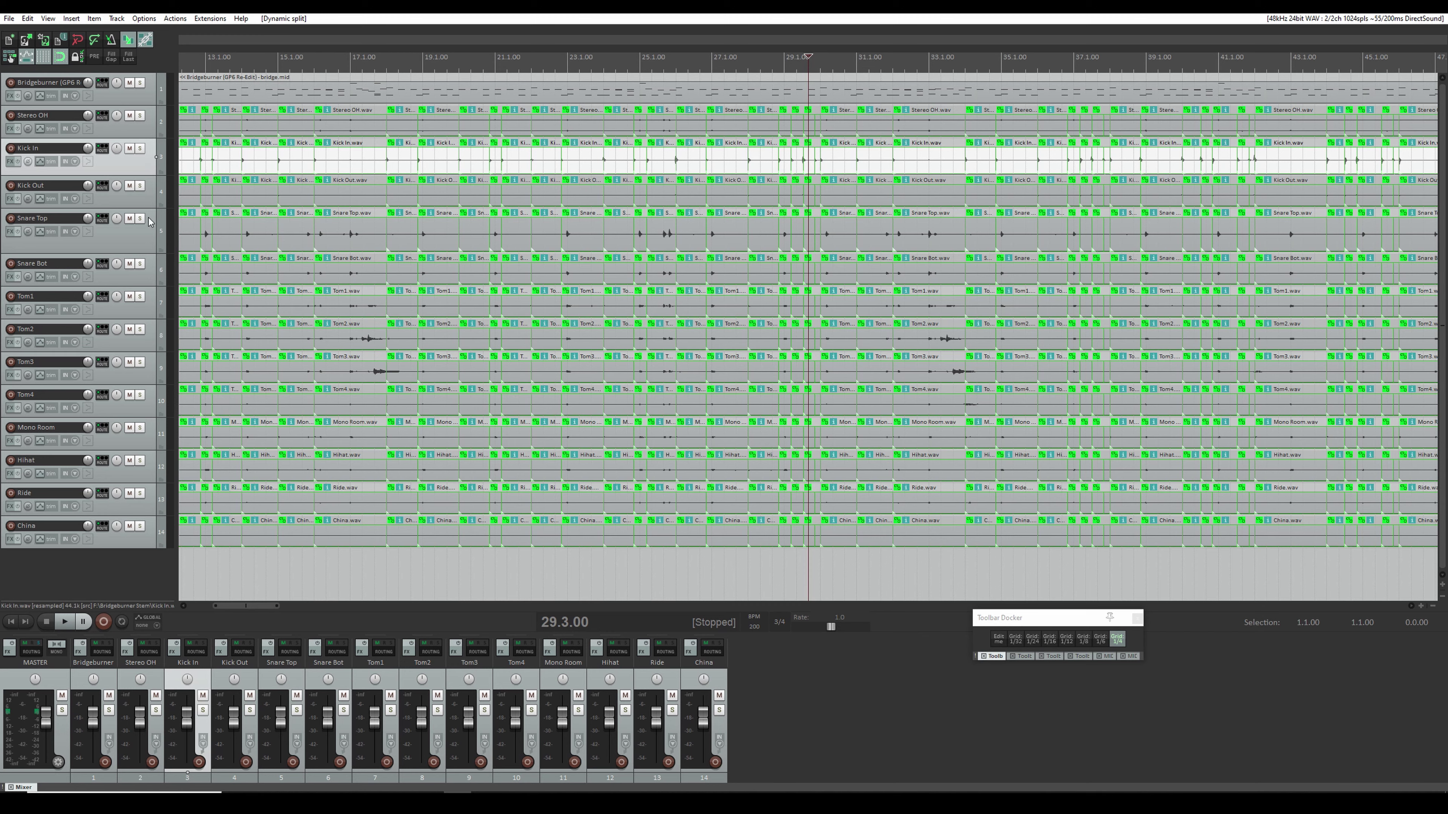
Step: Enlarge the Snare Top track's height, select all of its slices, and look over the selection across the song
click(144, 245)
drag(143, 253, 145, 490)
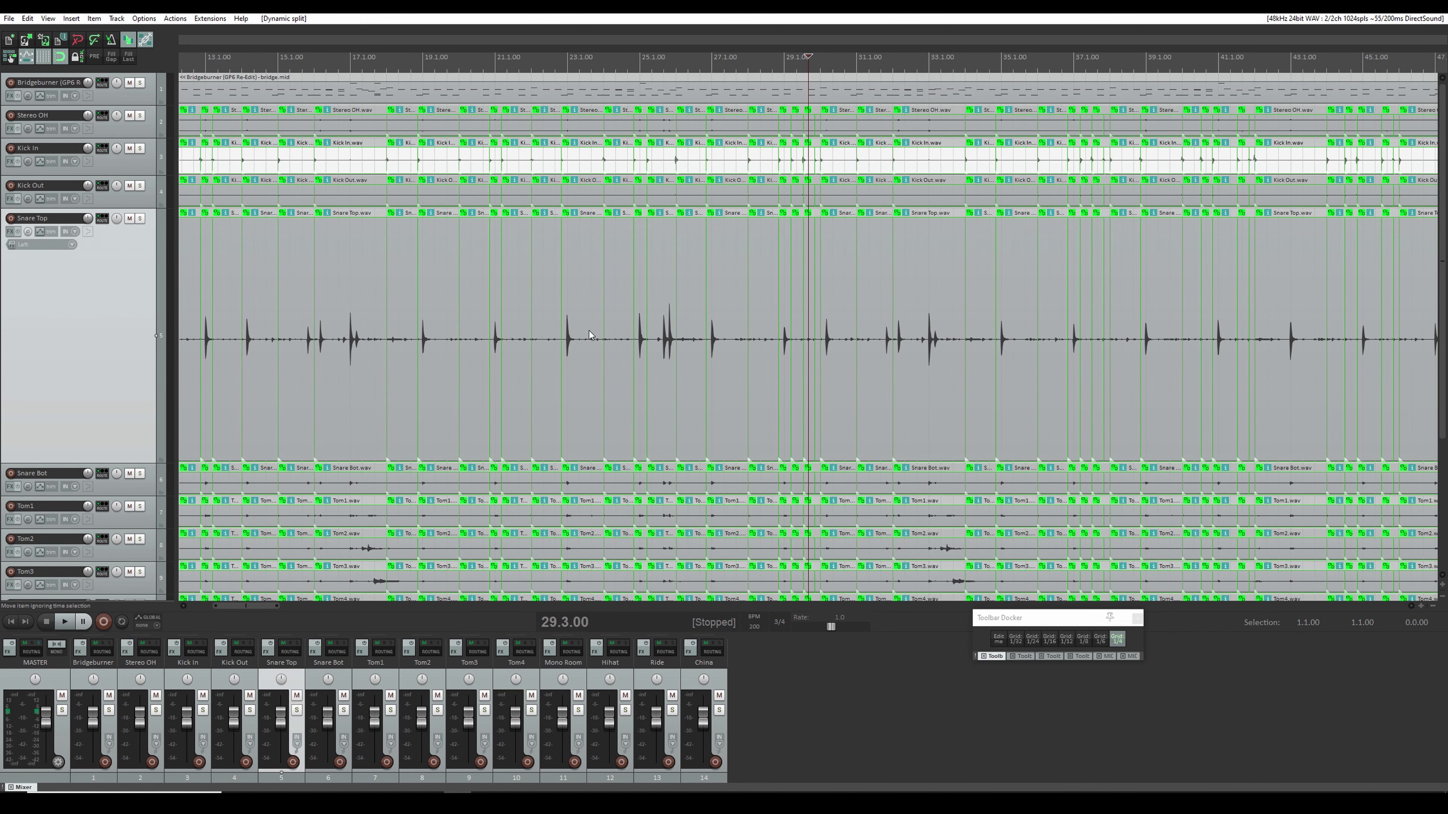
scroll(589, 330, up, 5)
scroll(514, 334, down, 3)
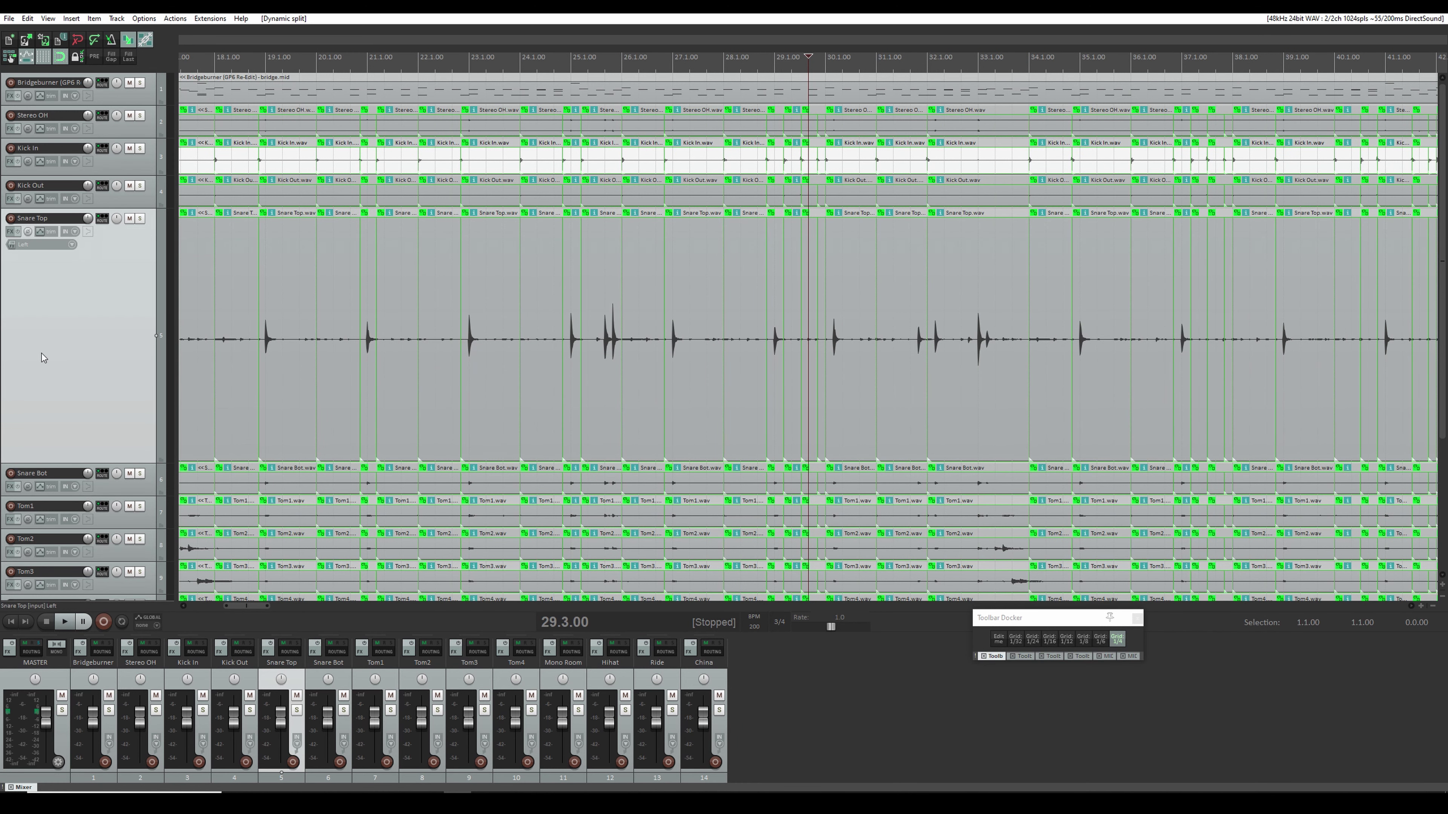
double_click(86, 331)
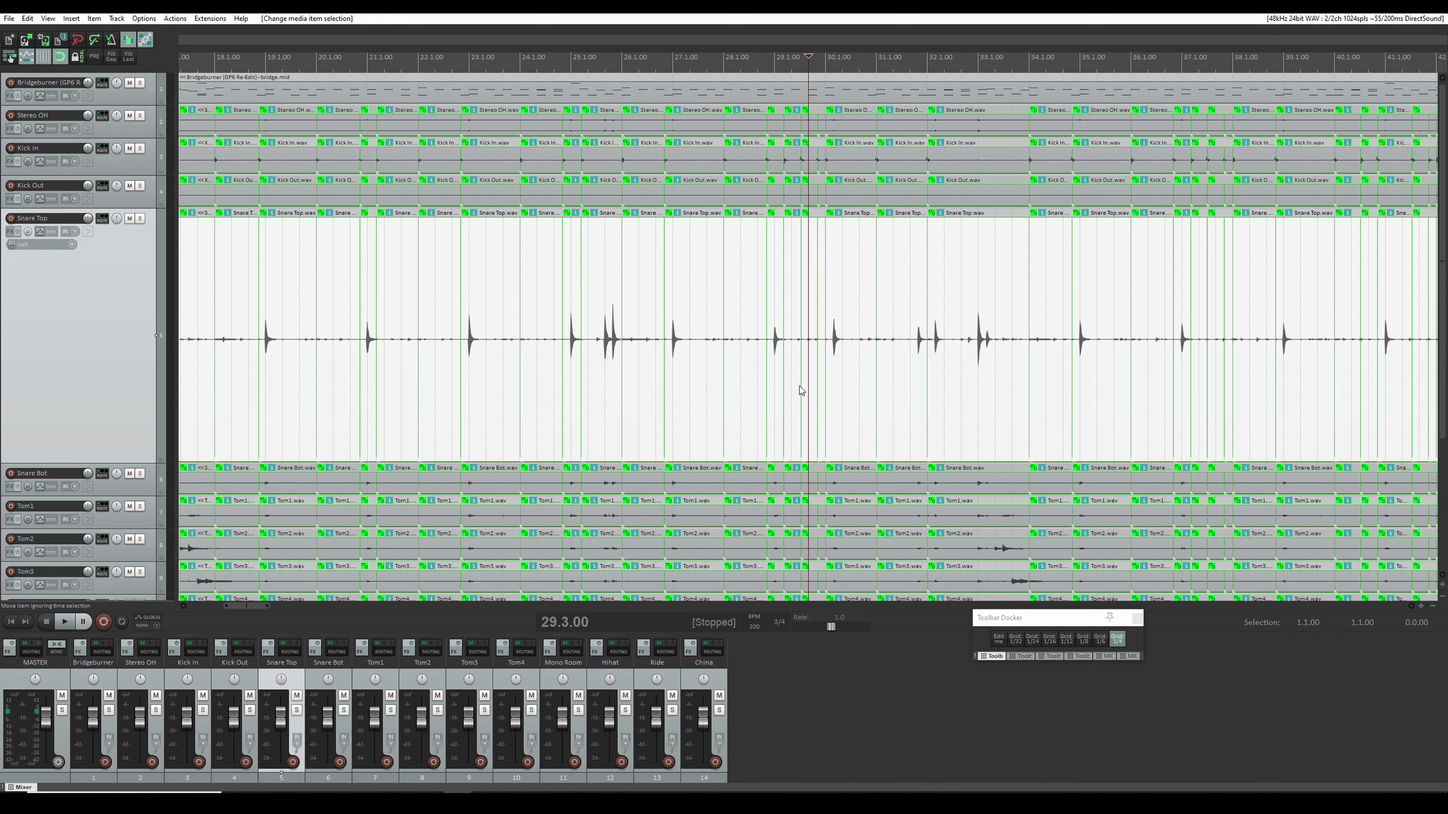
scroll(798, 388, down, 6)
scroll(789, 392, up, 5)
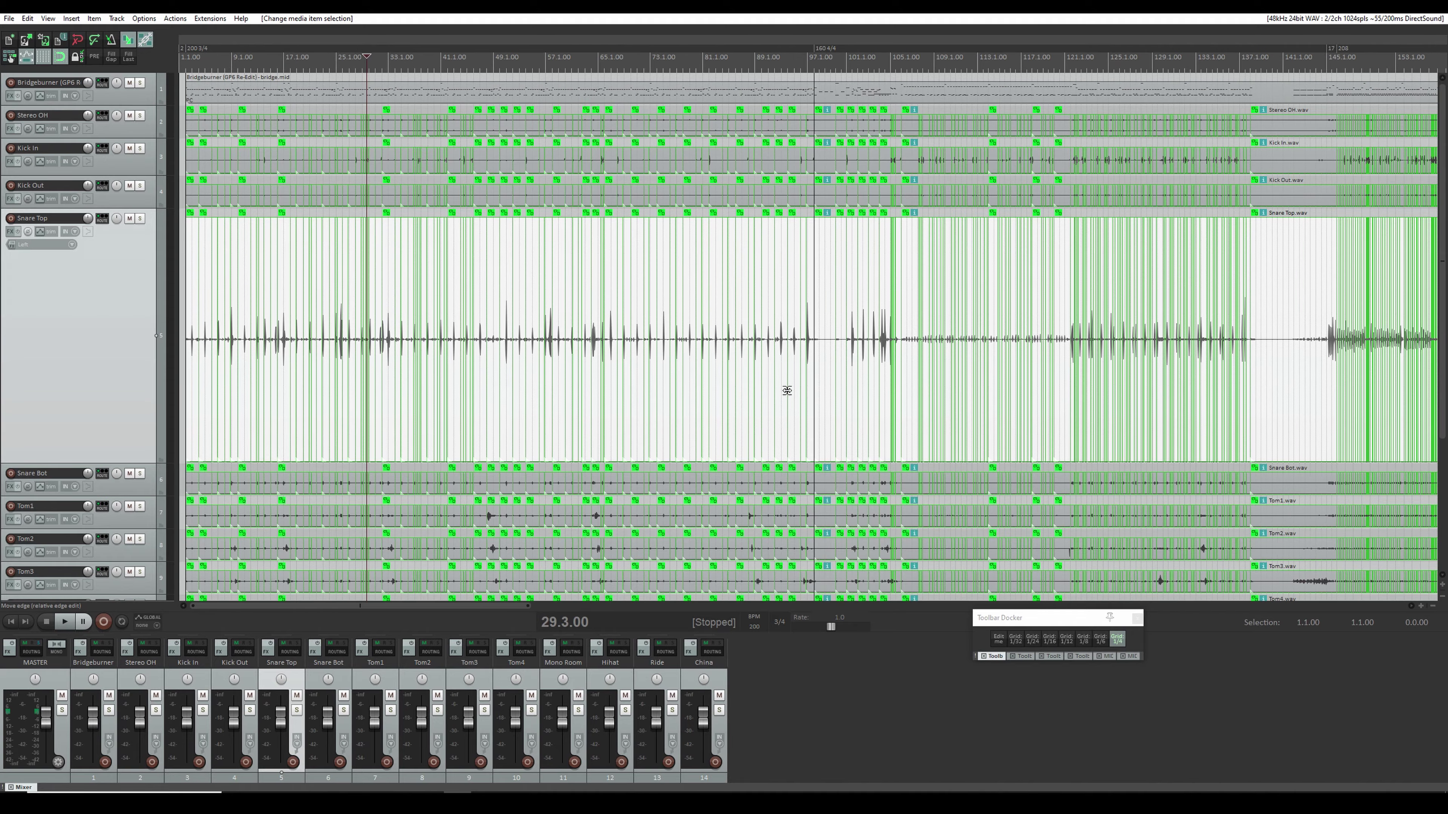
scroll(445, 390, up, 3)
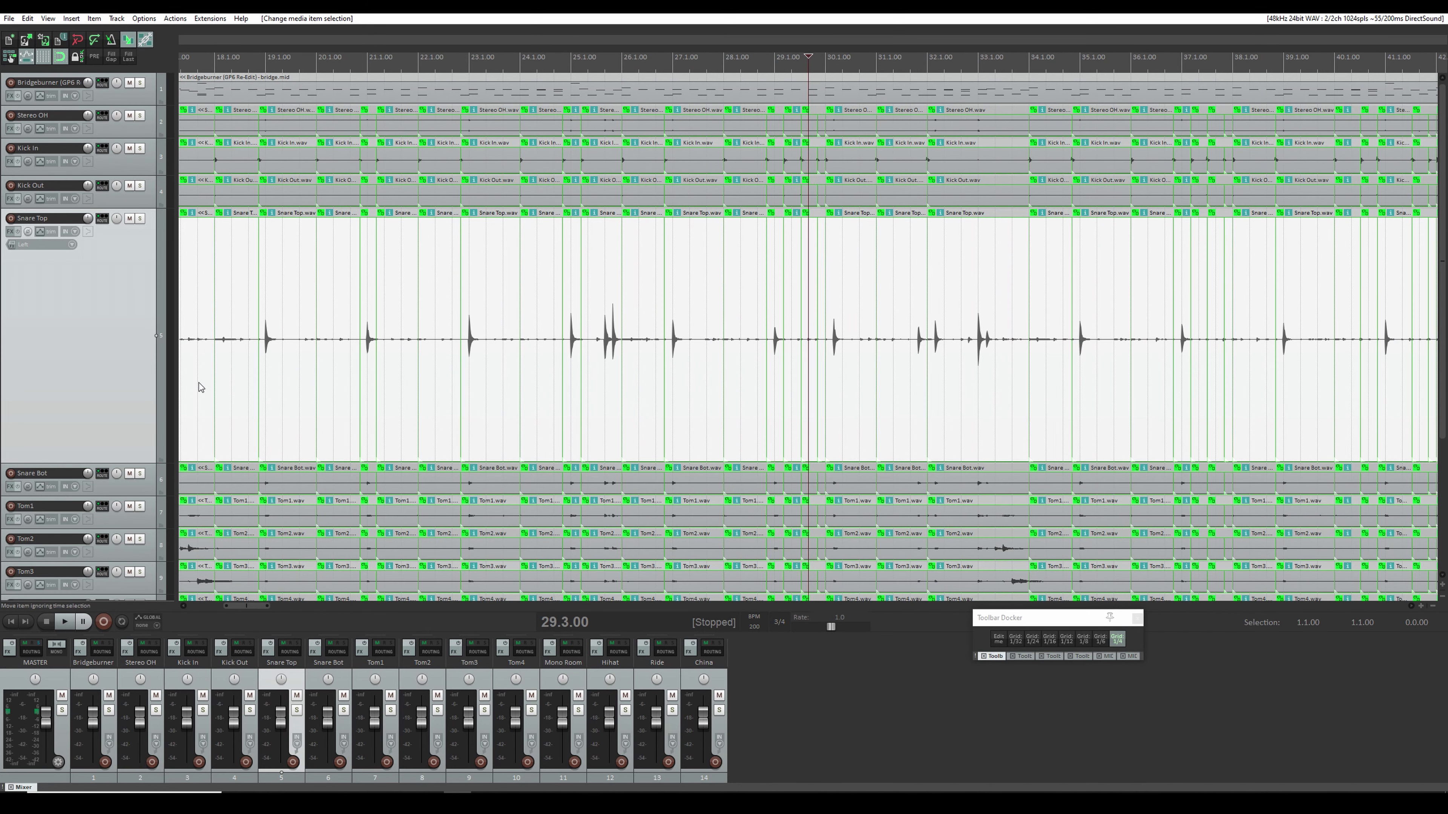
Step: Select single Snare Top slices one after another between bars 18 and 22
click(232, 377)
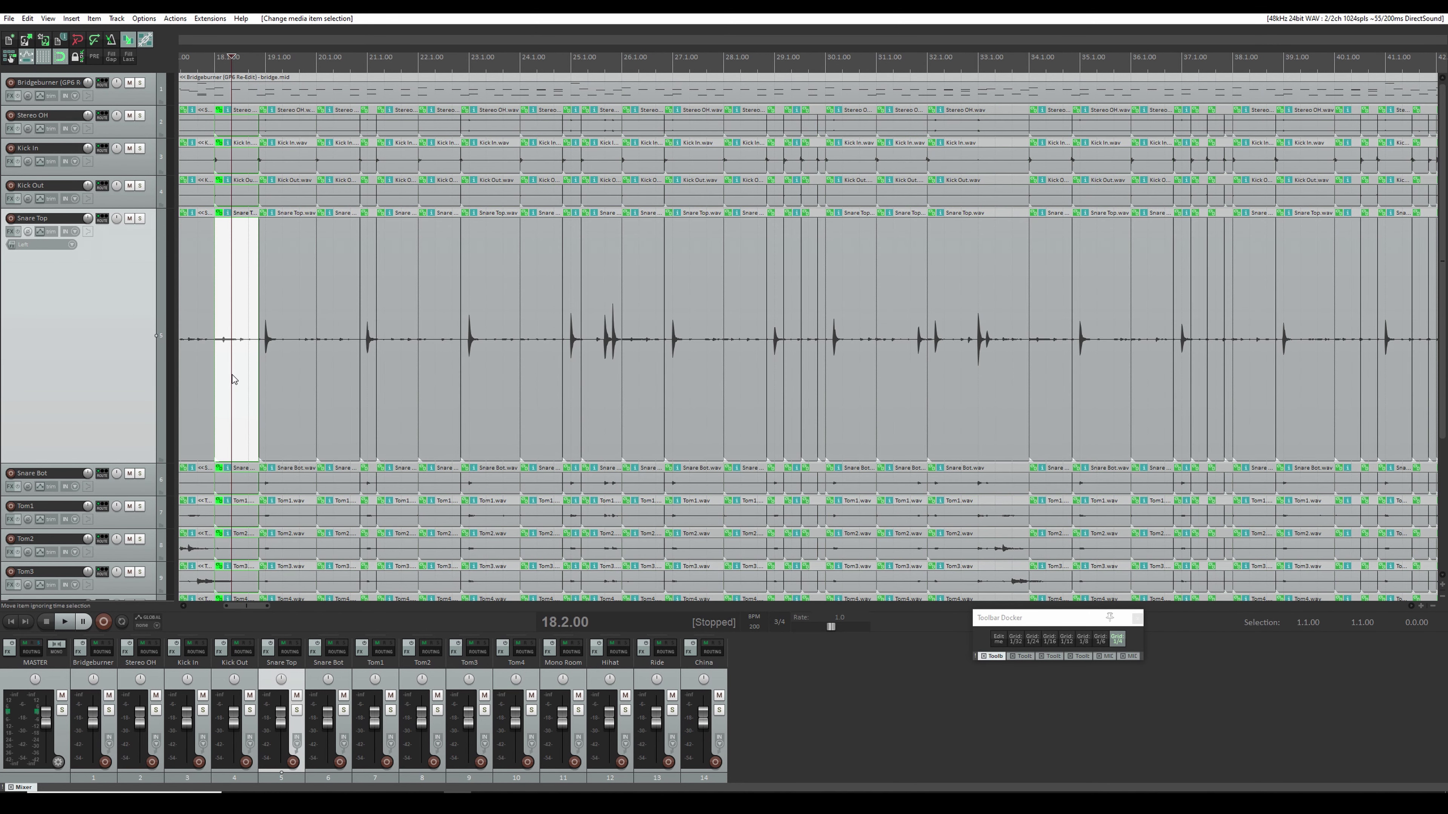
click(310, 376)
click(336, 377)
click(394, 377)
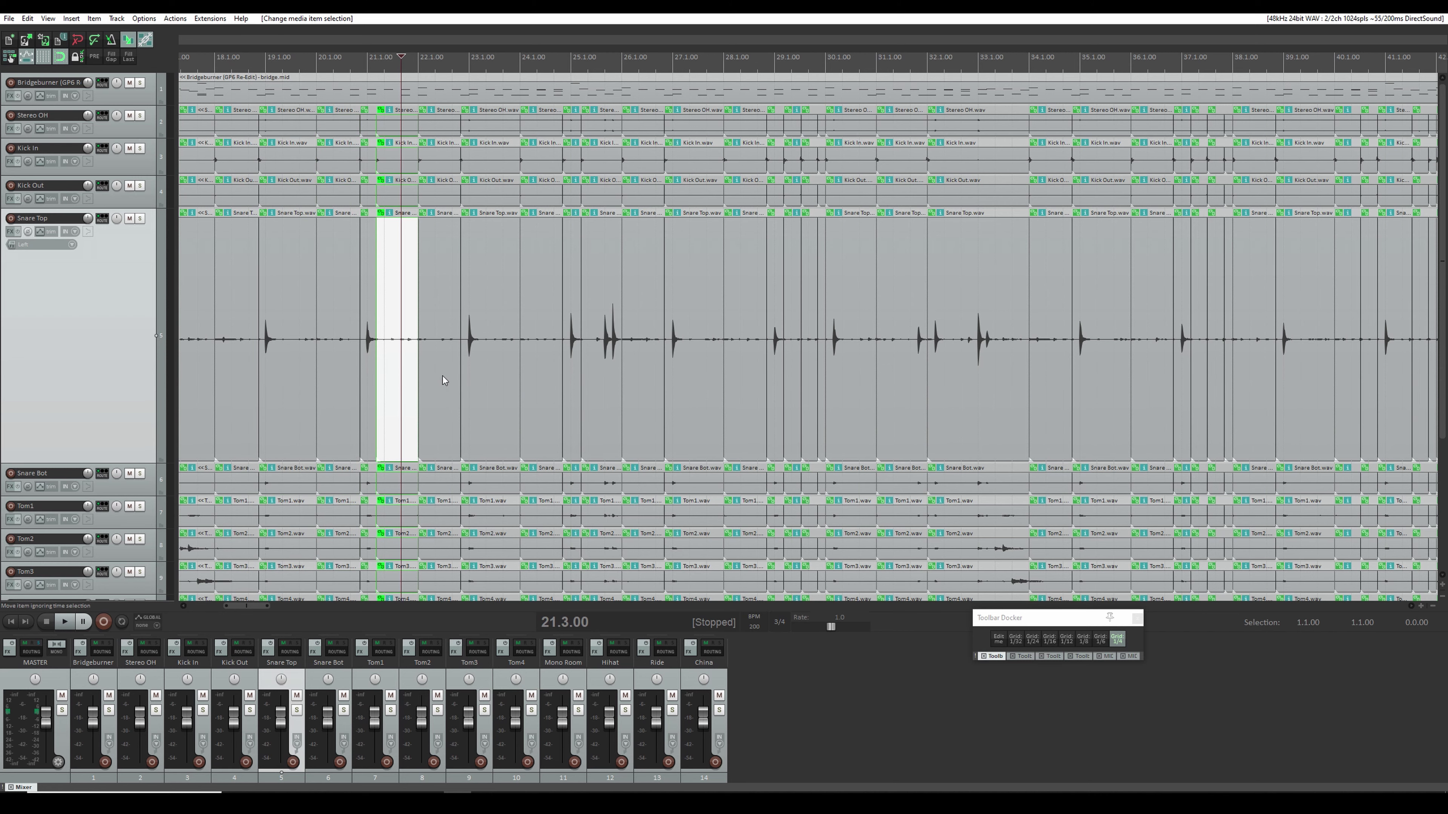
click(442, 376)
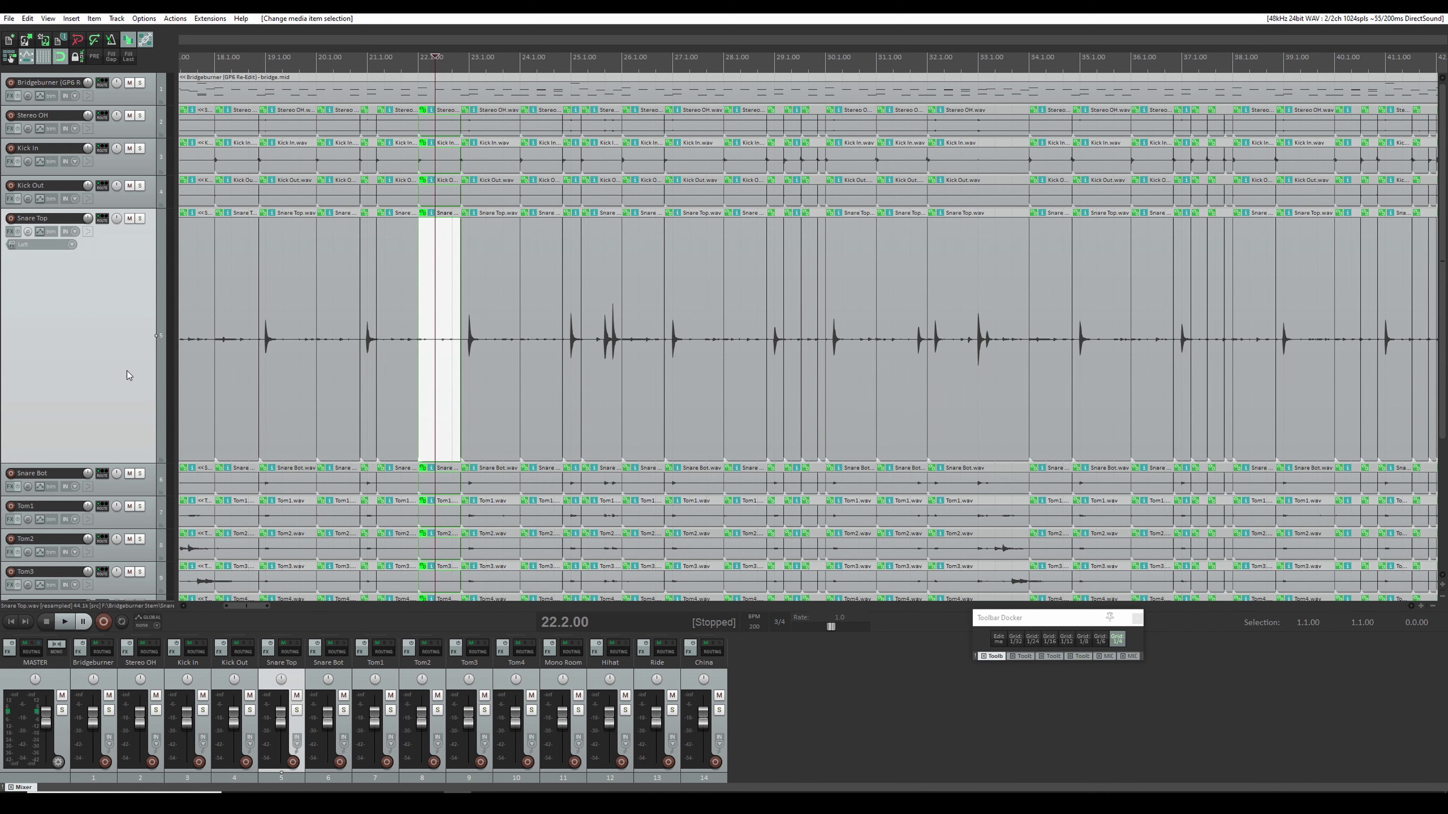
Step: Select all Snare Top slices and open Dynamic split for them
double_click(97, 347)
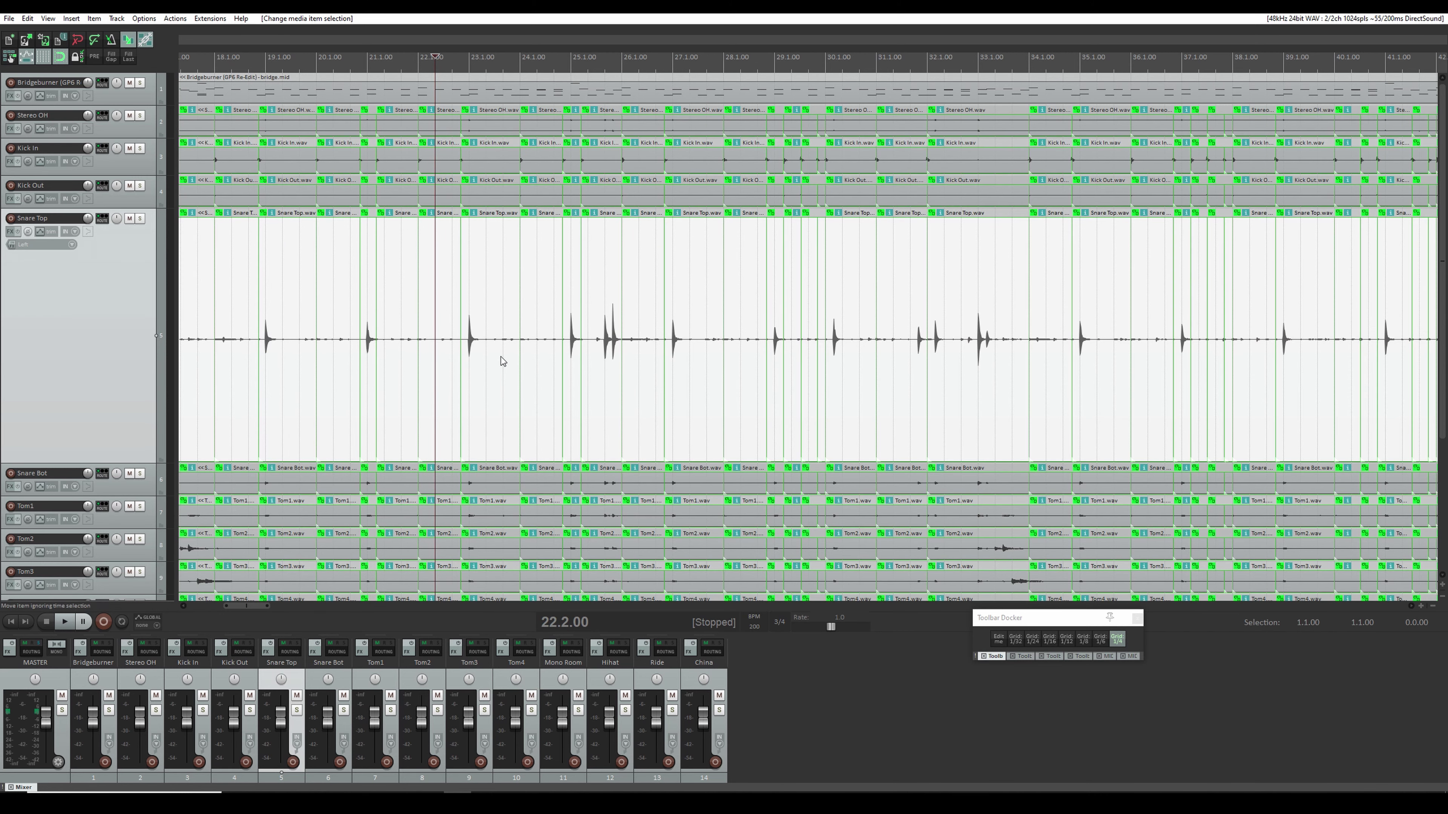
right_click(503, 391)
mouse_move(597, 451)
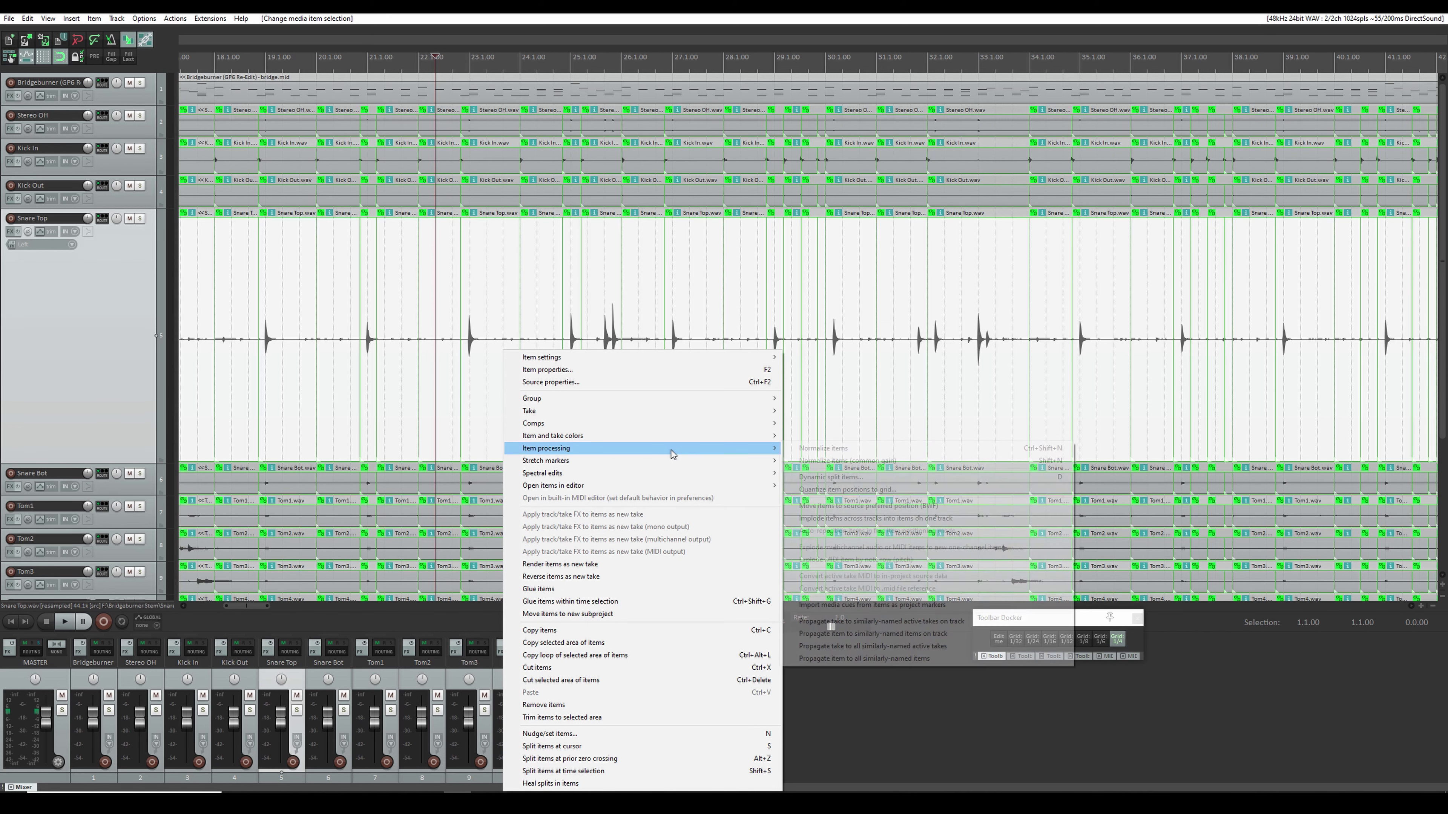
click(836, 482)
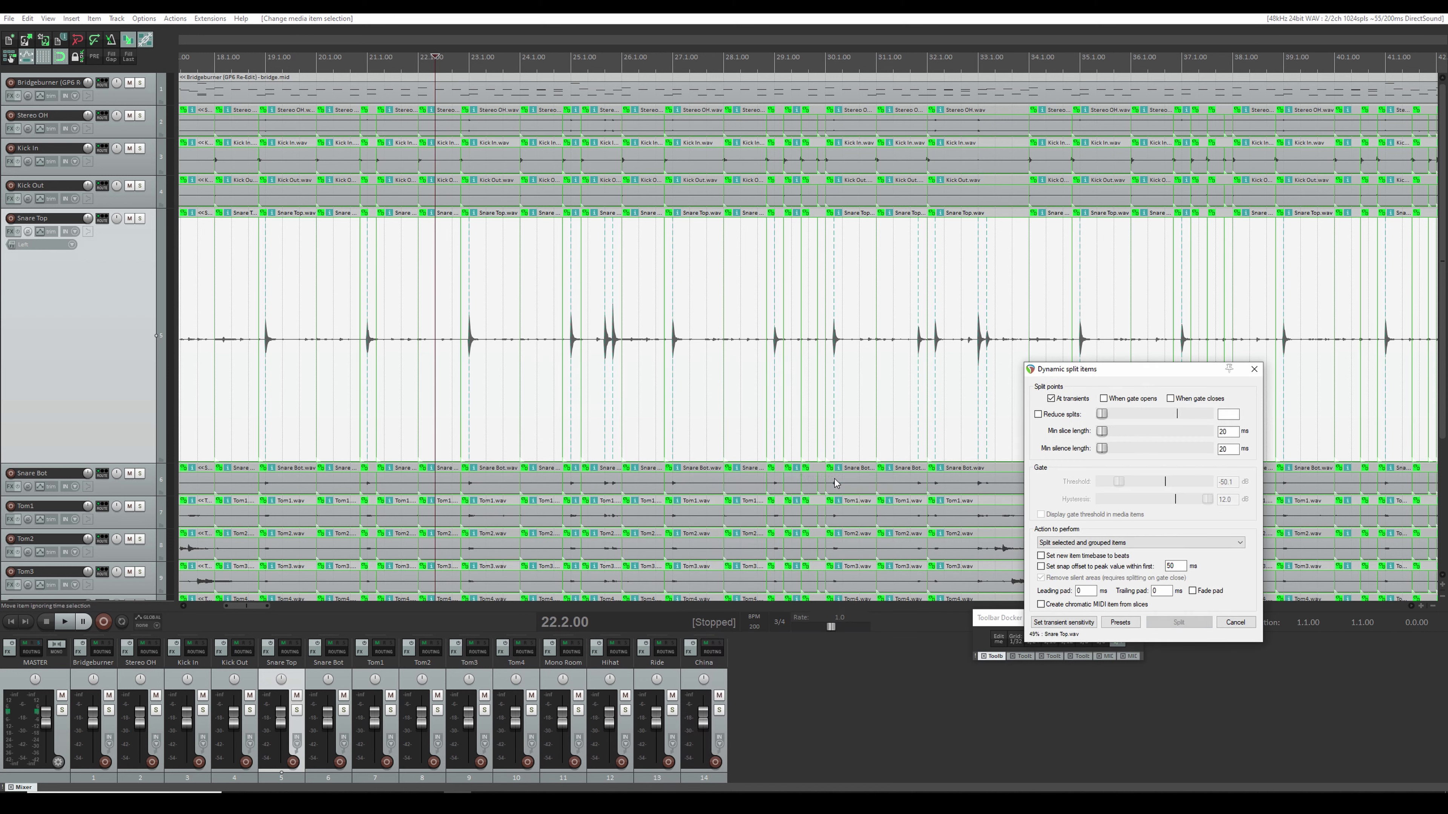
Step: Enlarge the Snare Top track further and set the transient detection threshold to about -40.4 dB
scroll(542, 413, up, 3)
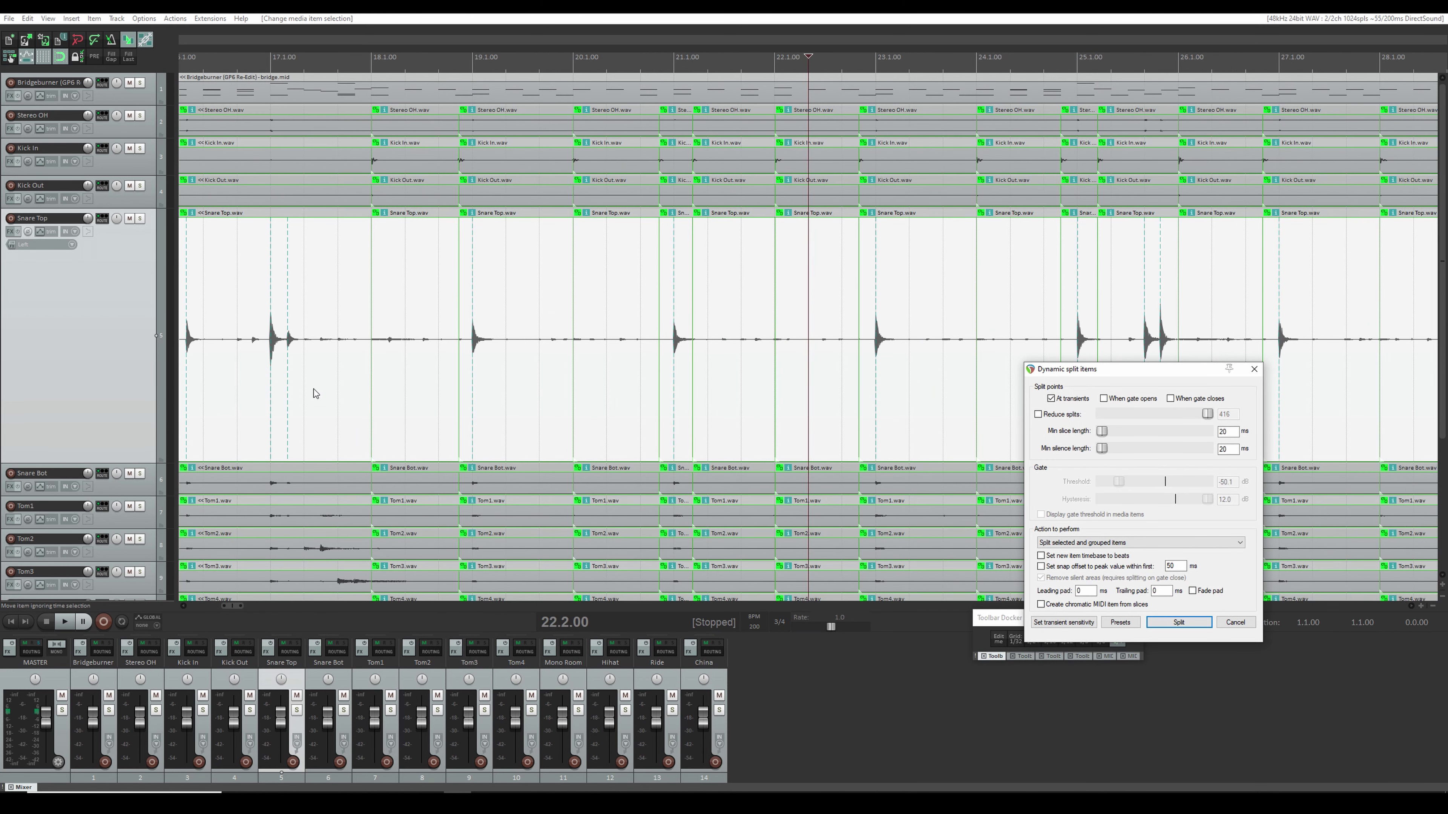
drag(126, 461, 125, 573)
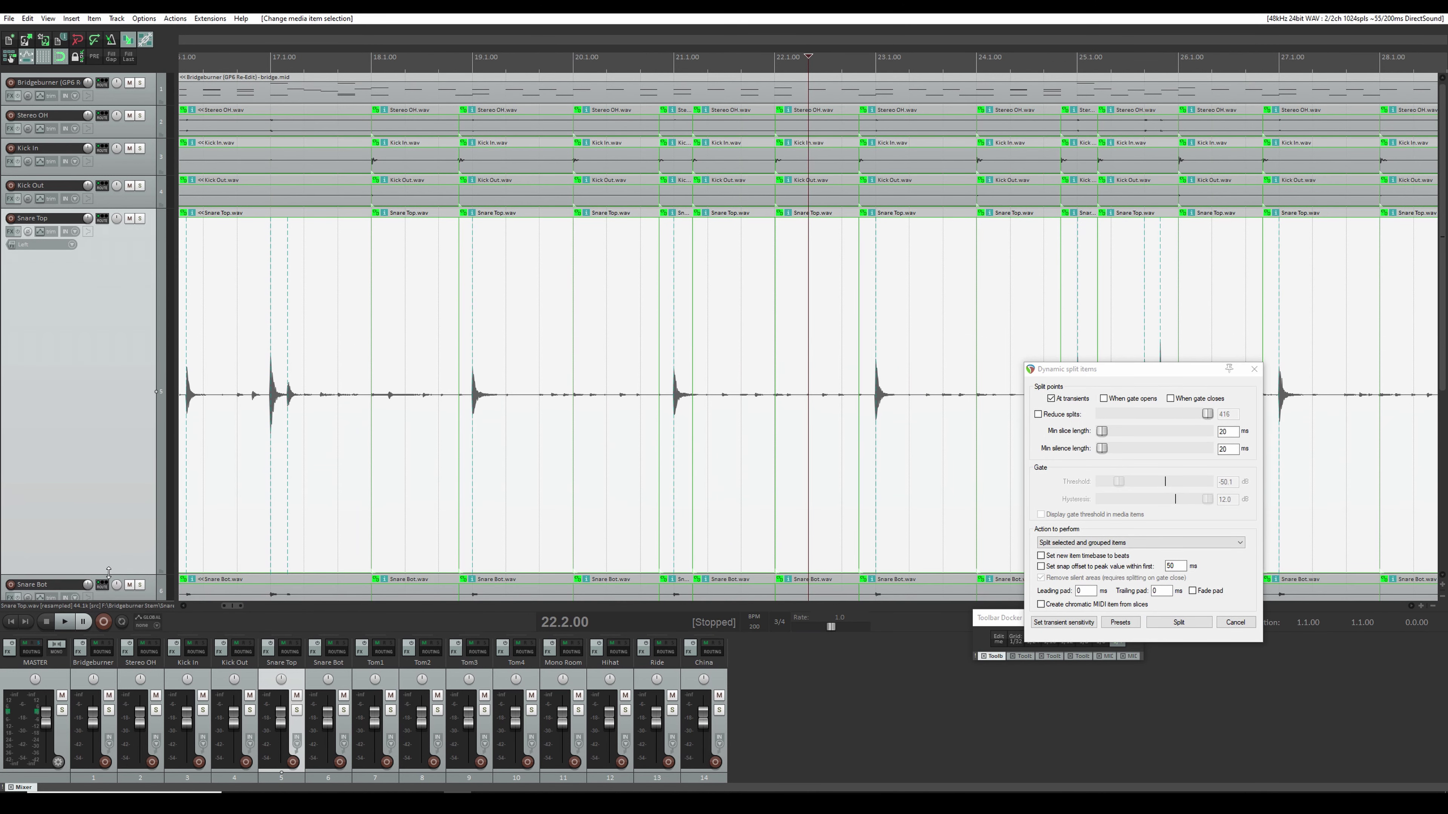
scroll(324, 450, down, 5)
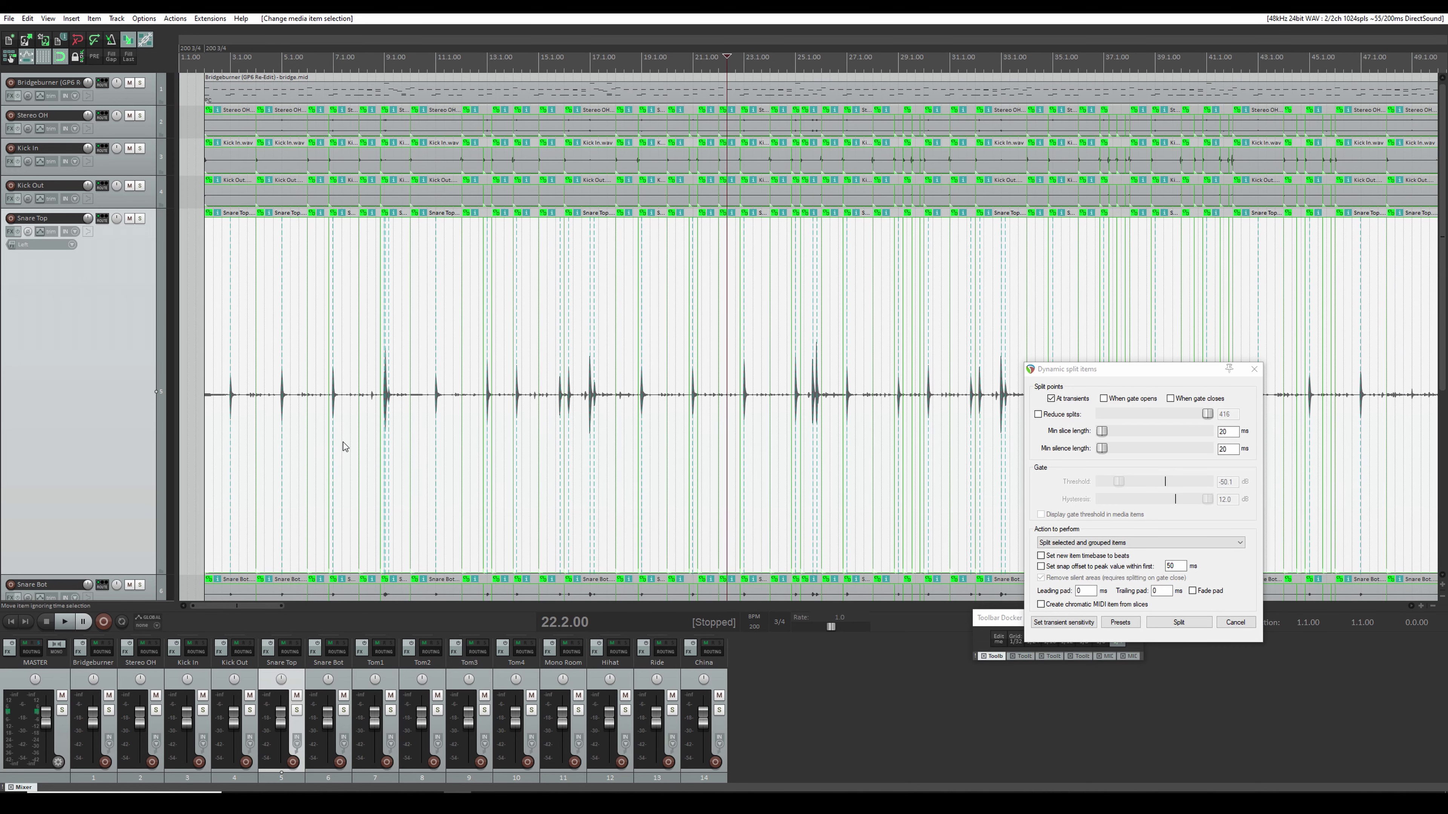
scroll(379, 435, up, 1)
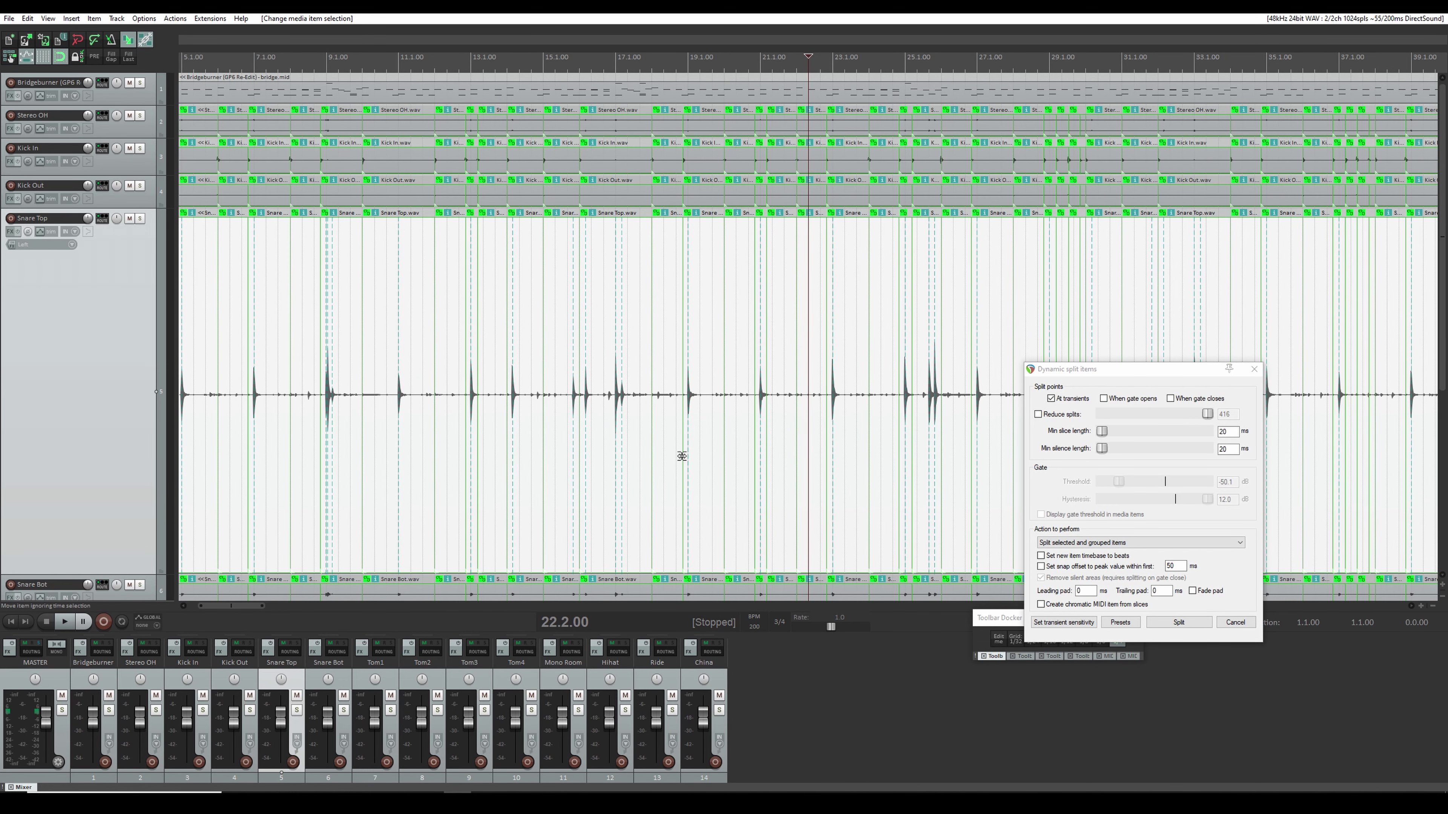
click(1063, 622)
drag(571, 406, 556, 413)
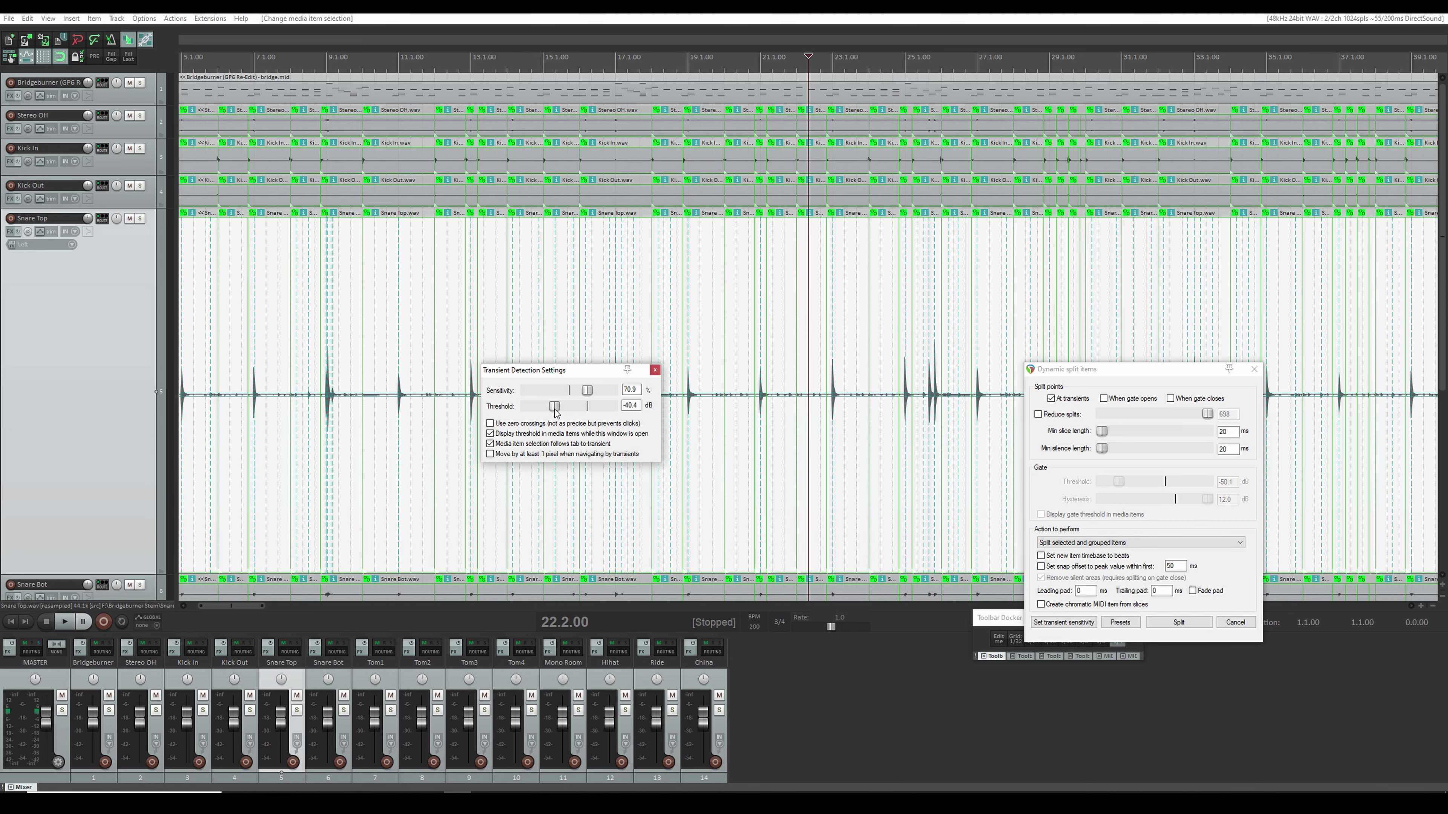
Step: Play the drums from 11.2.00 and examine the Snare Top waveform up close around bars 11 to 14
click(410, 308)
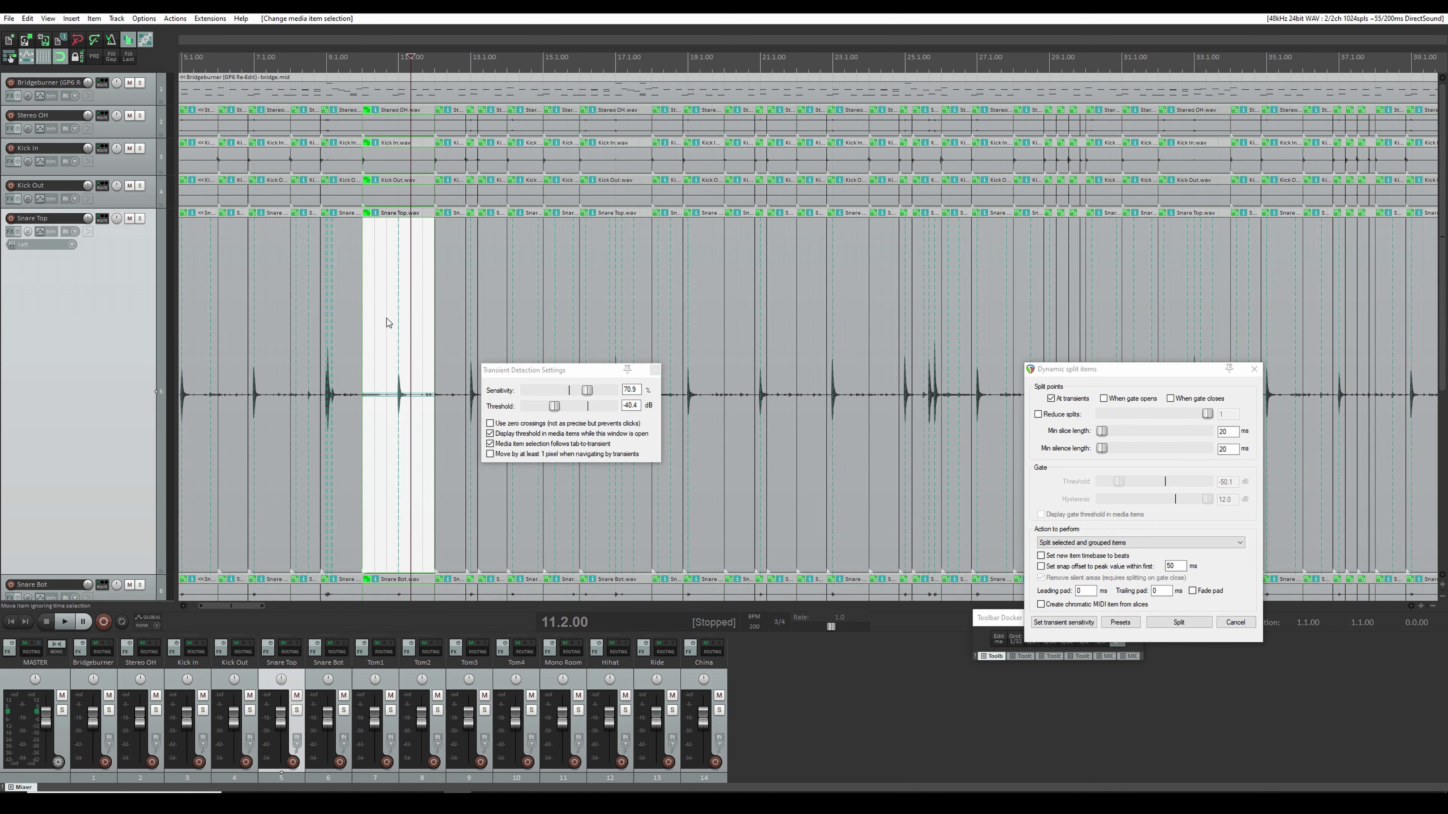
click(64, 625)
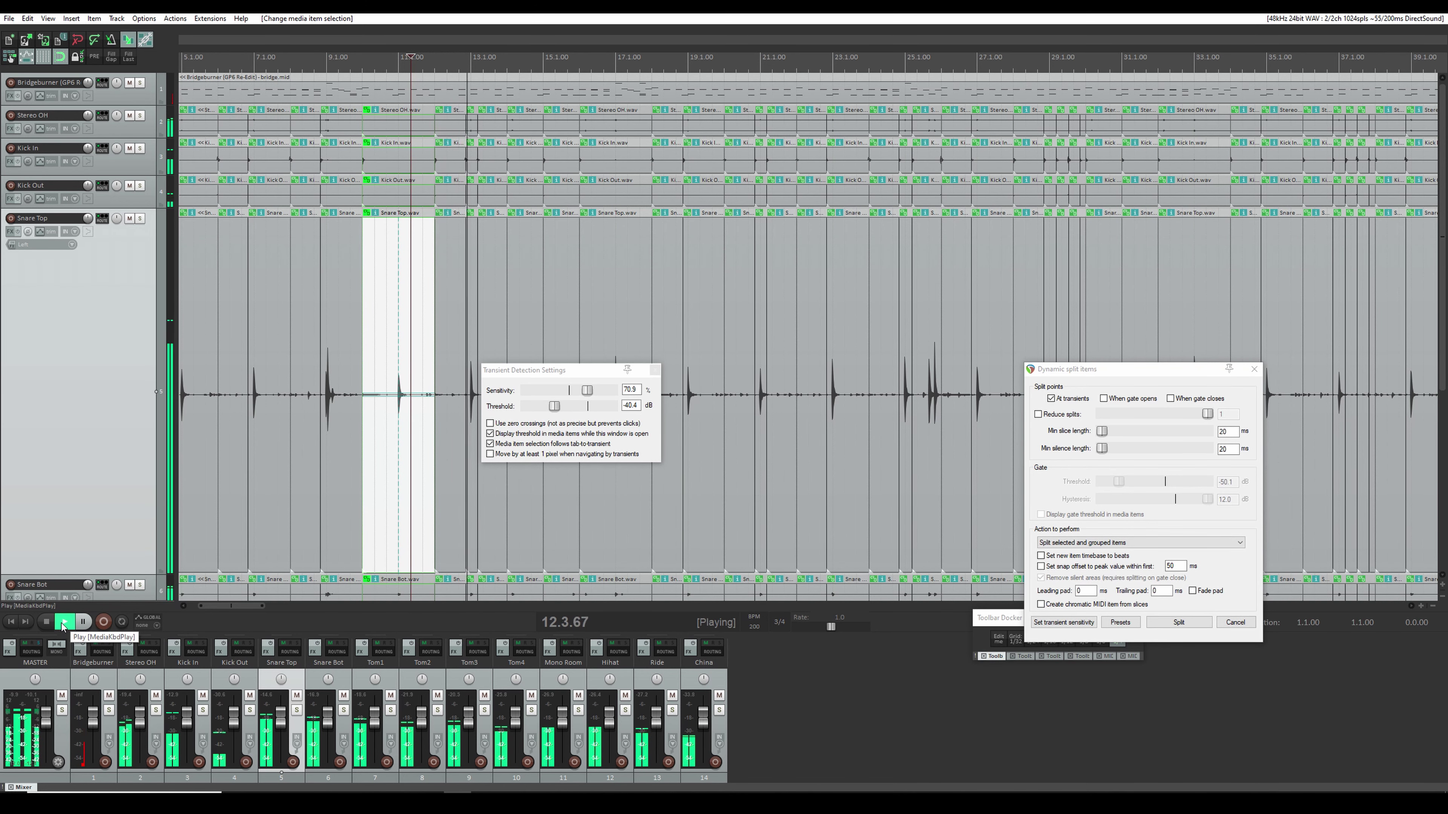
scroll(443, 451, down, 1)
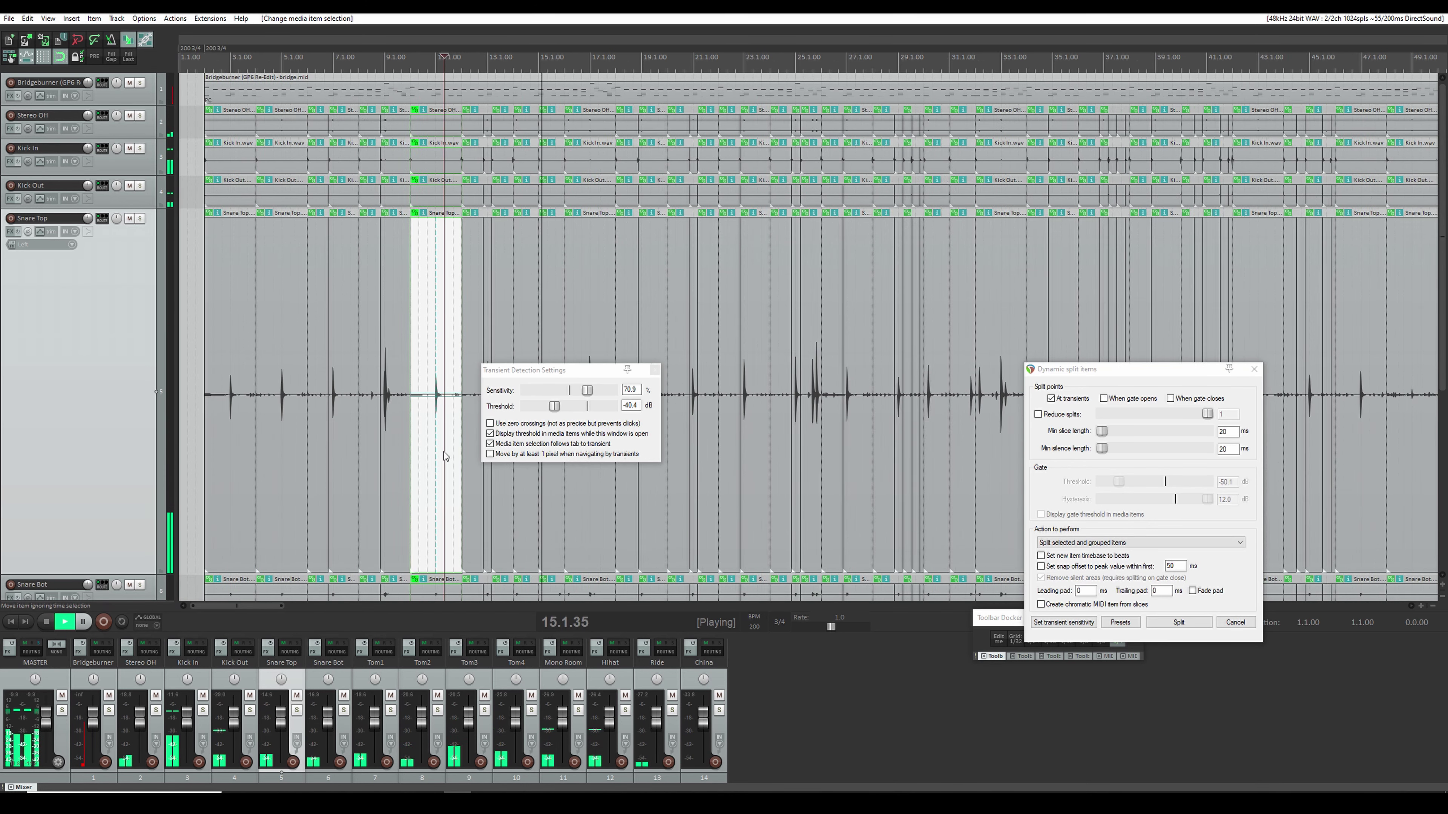
scroll(469, 497, up, 3)
scroll(469, 498, down, 2)
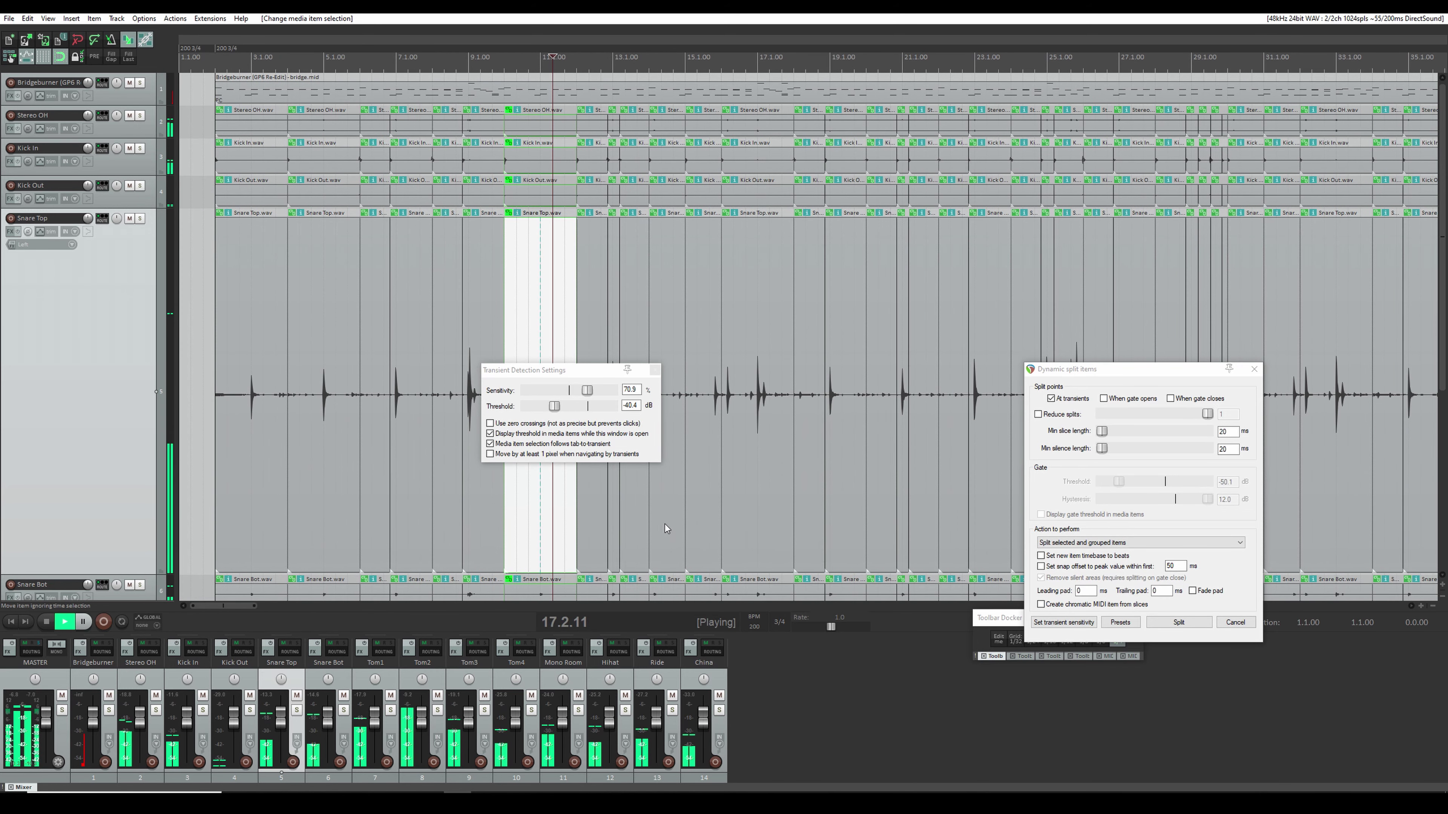
scroll(596, 514, up, 5)
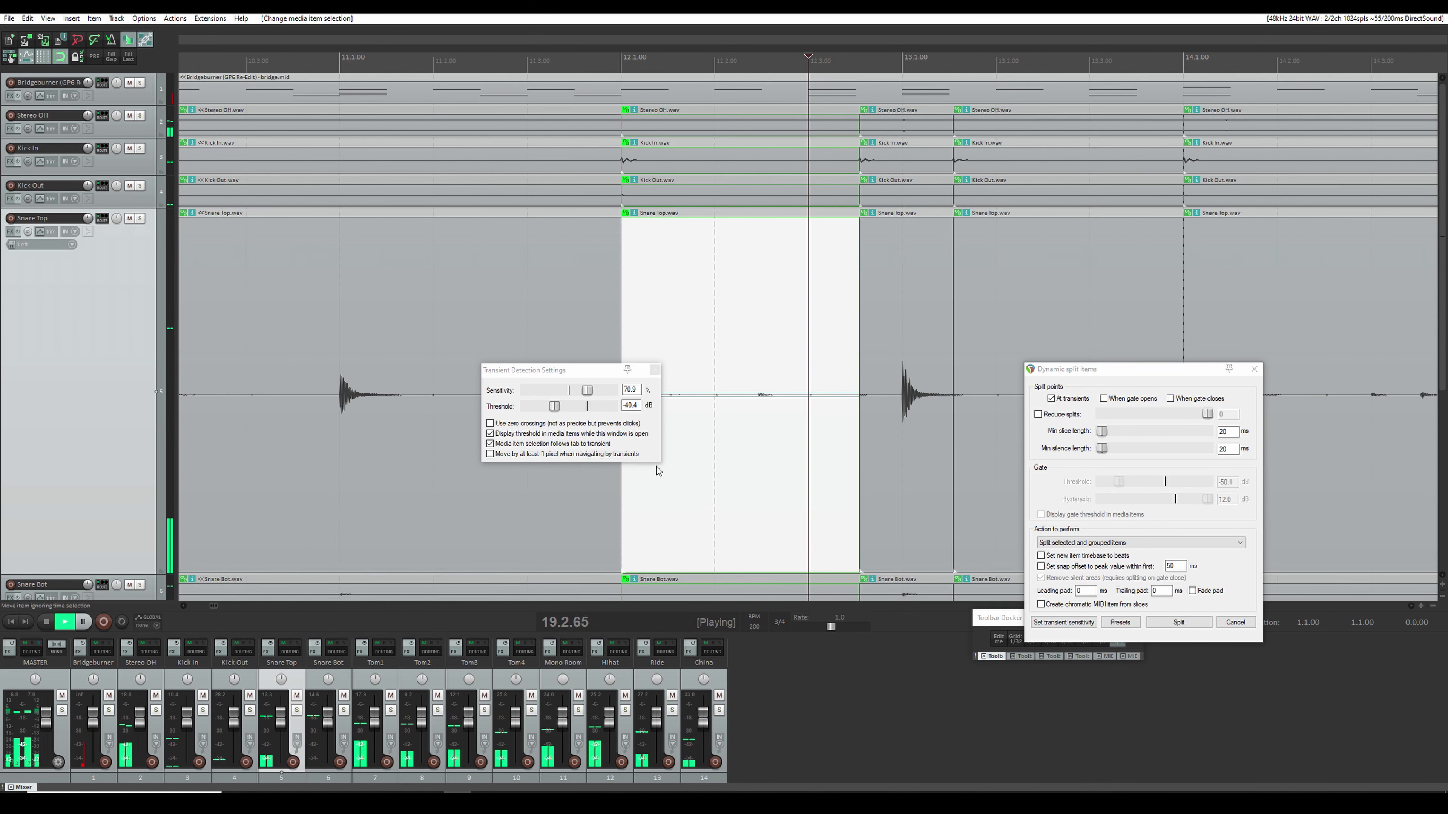
Step: Set the transient detection threshold to about -44.5 dB for all Snare Top slices and restart playback at bar 11
double_click(133, 464)
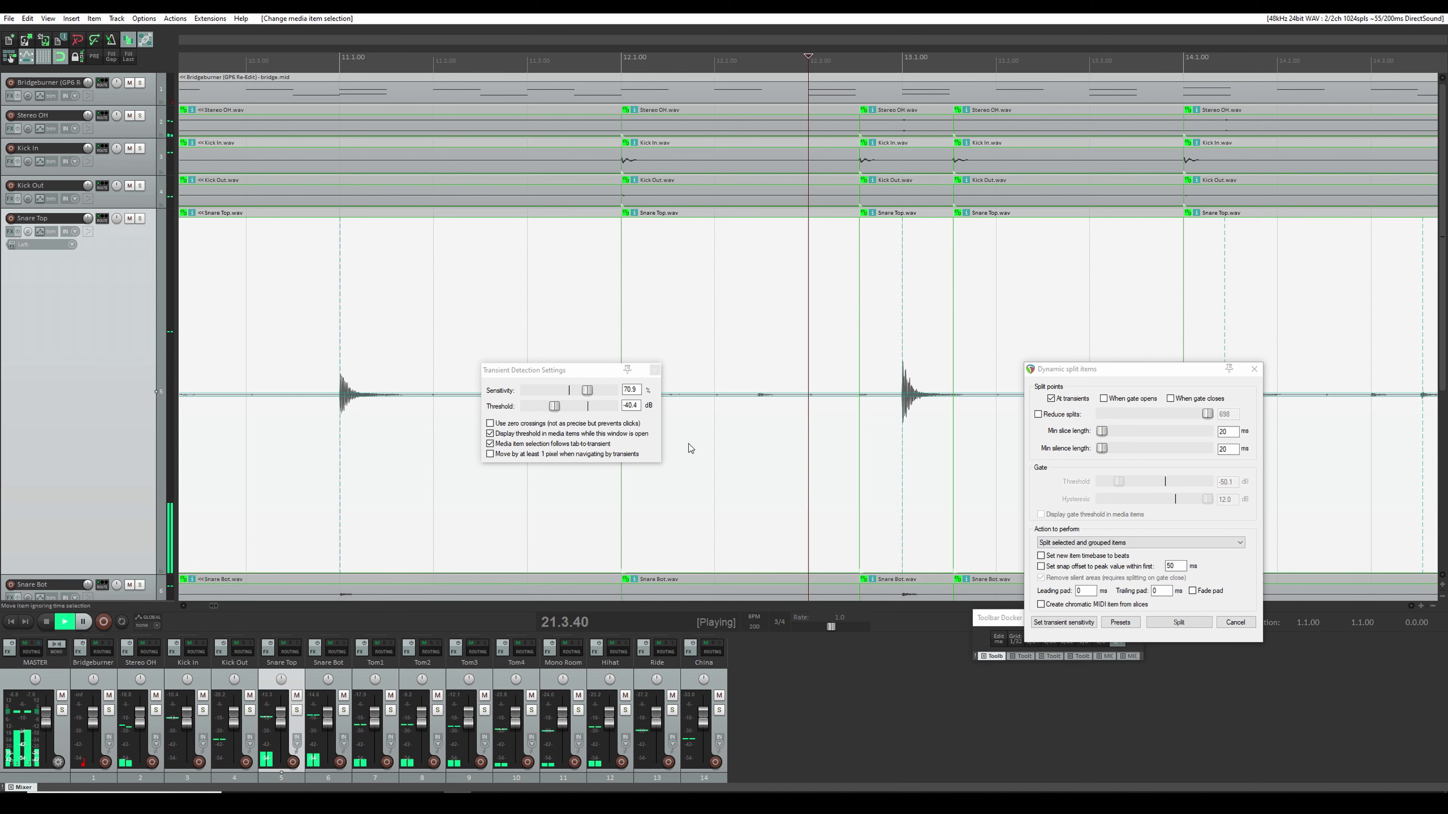
drag(552, 406, 546, 413)
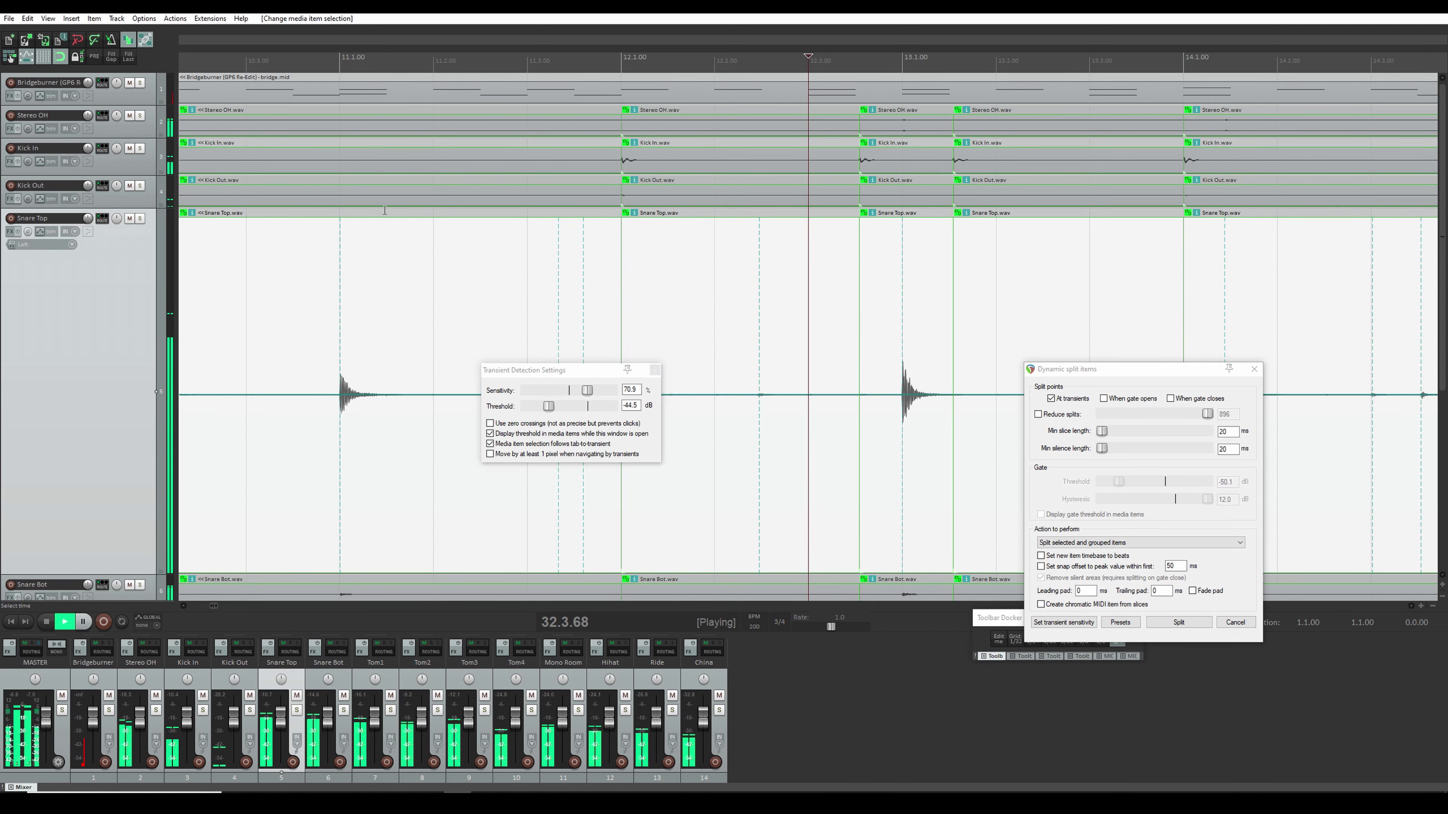
click(359, 232)
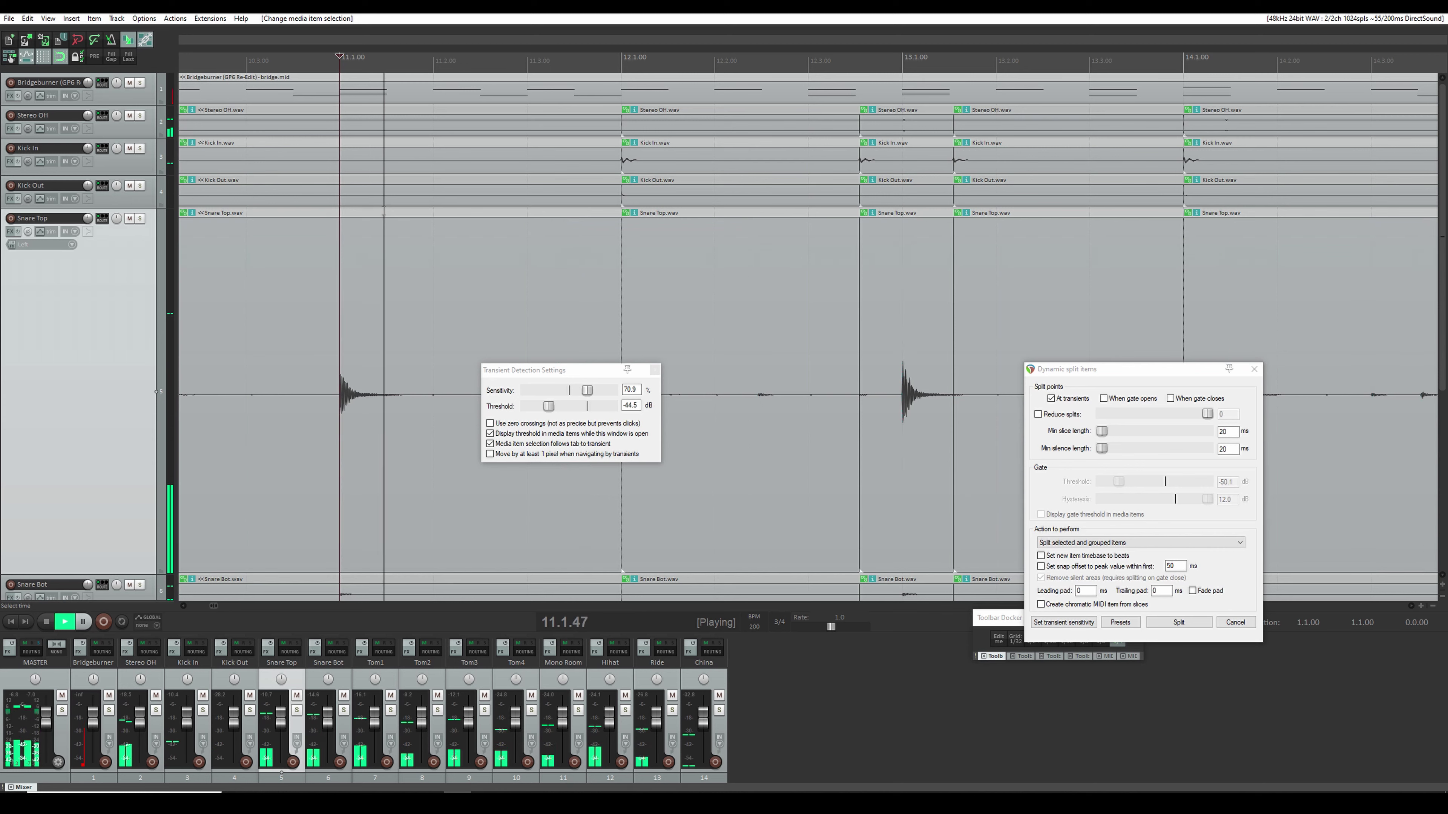
double_click(80, 457)
Step: Examine the Snare Top split markers between bars 10 and 12 at reduced track height, replaying from 10.2.00
scroll(84, 594, down, 2)
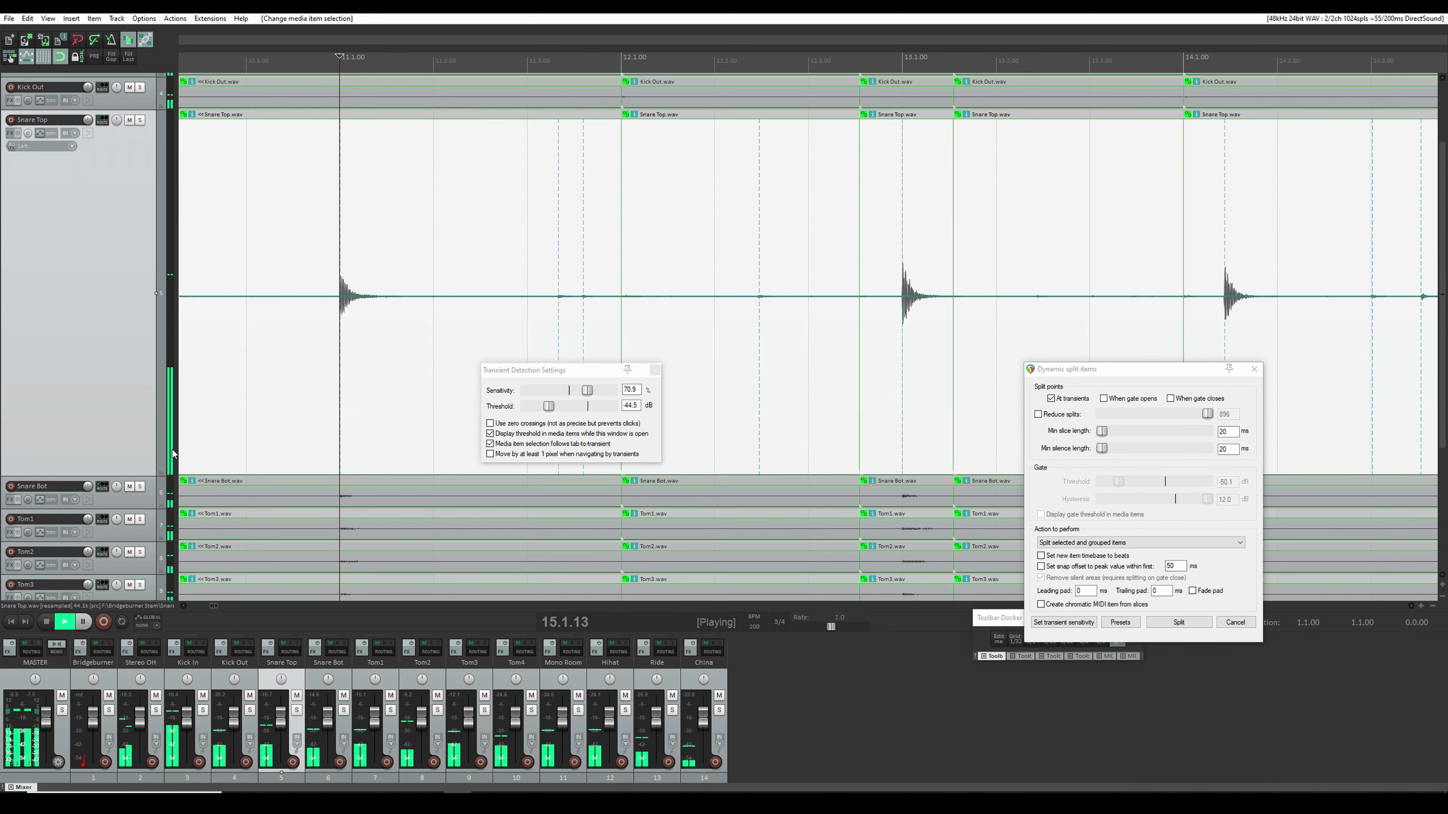
scroll(288, 237, up, 3)
scroll(52, 233, down, 2)
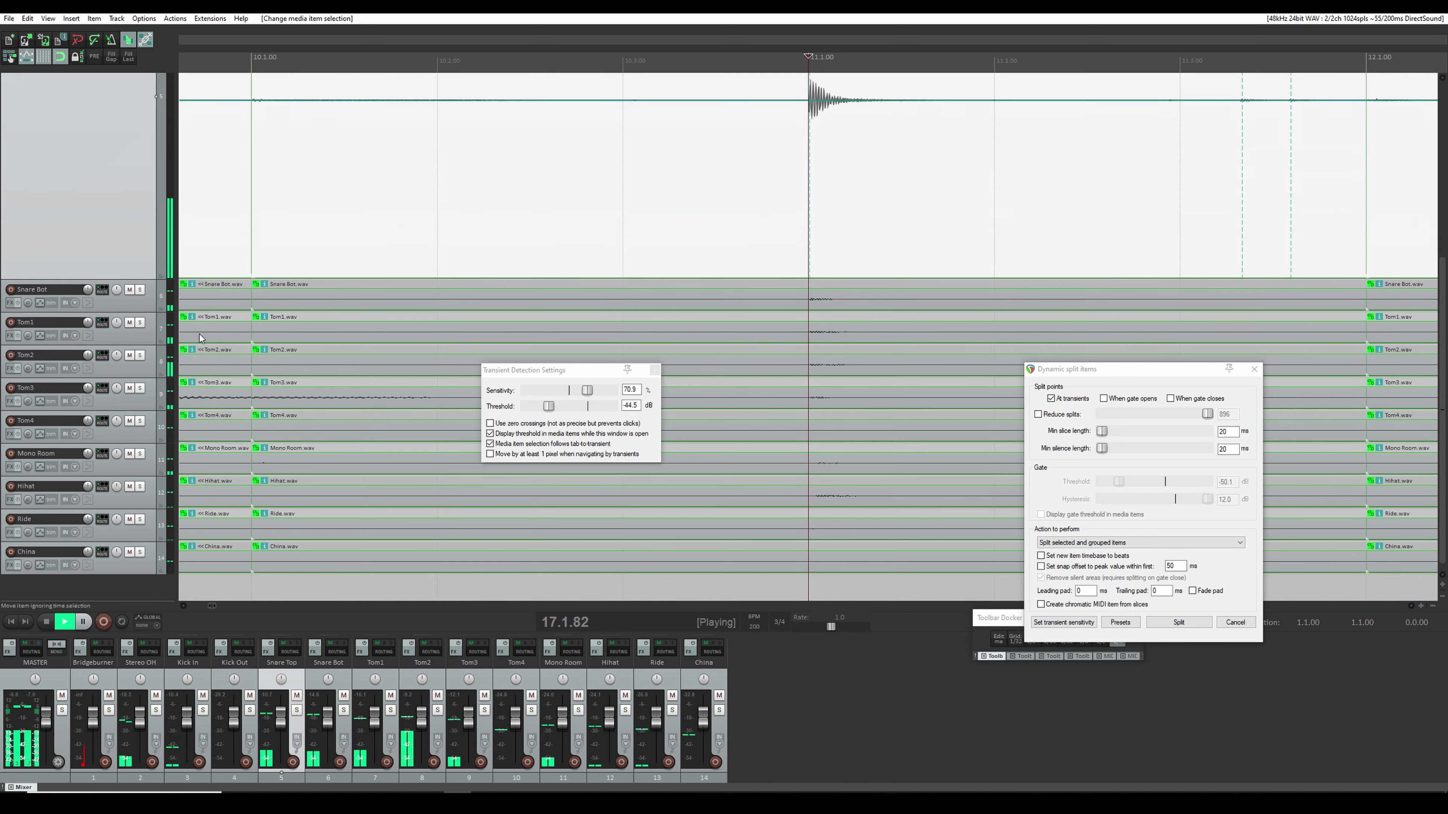
scroll(126, 207, up, 3)
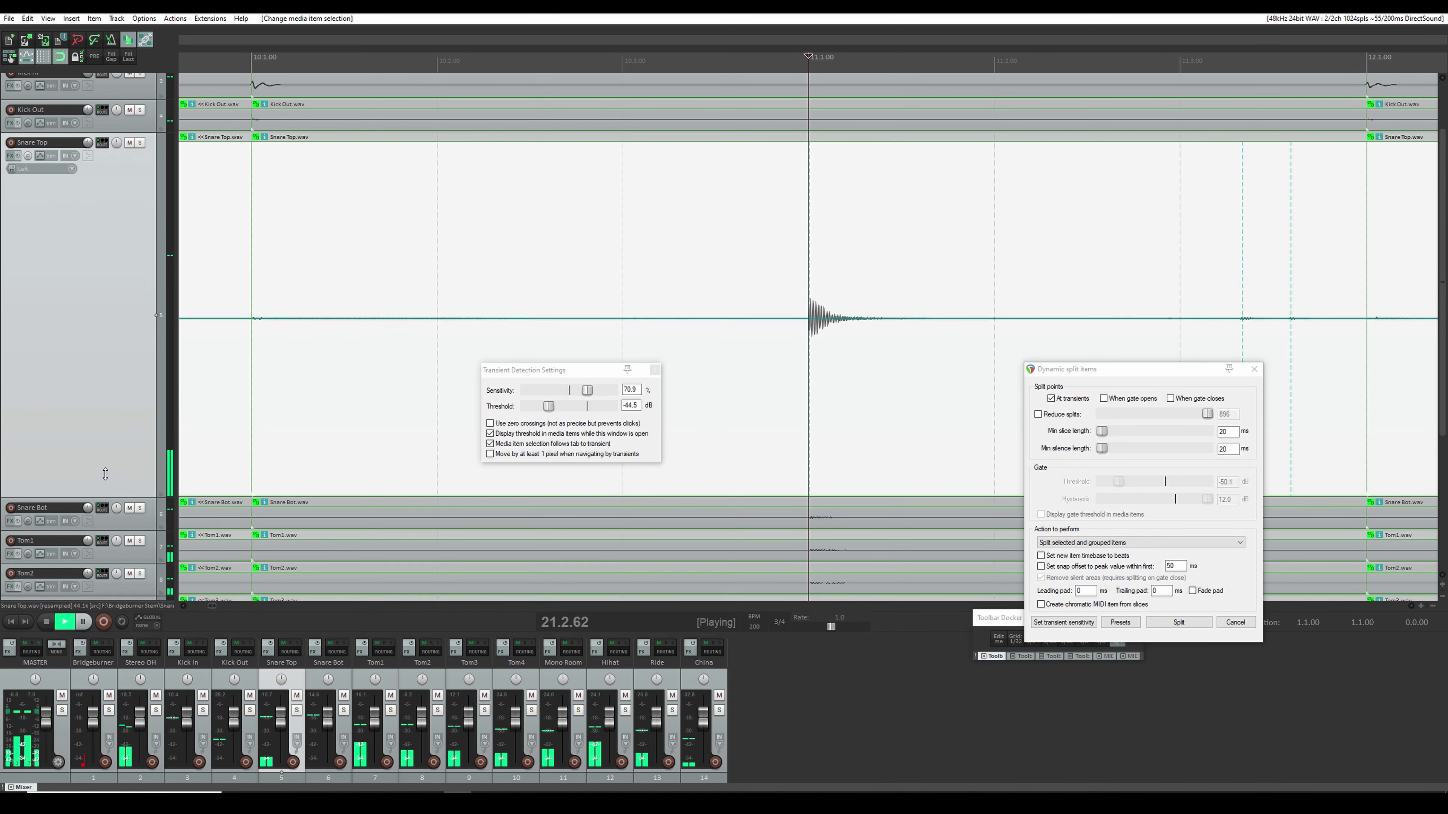
drag(117, 496, 117, 341)
click(481, 67)
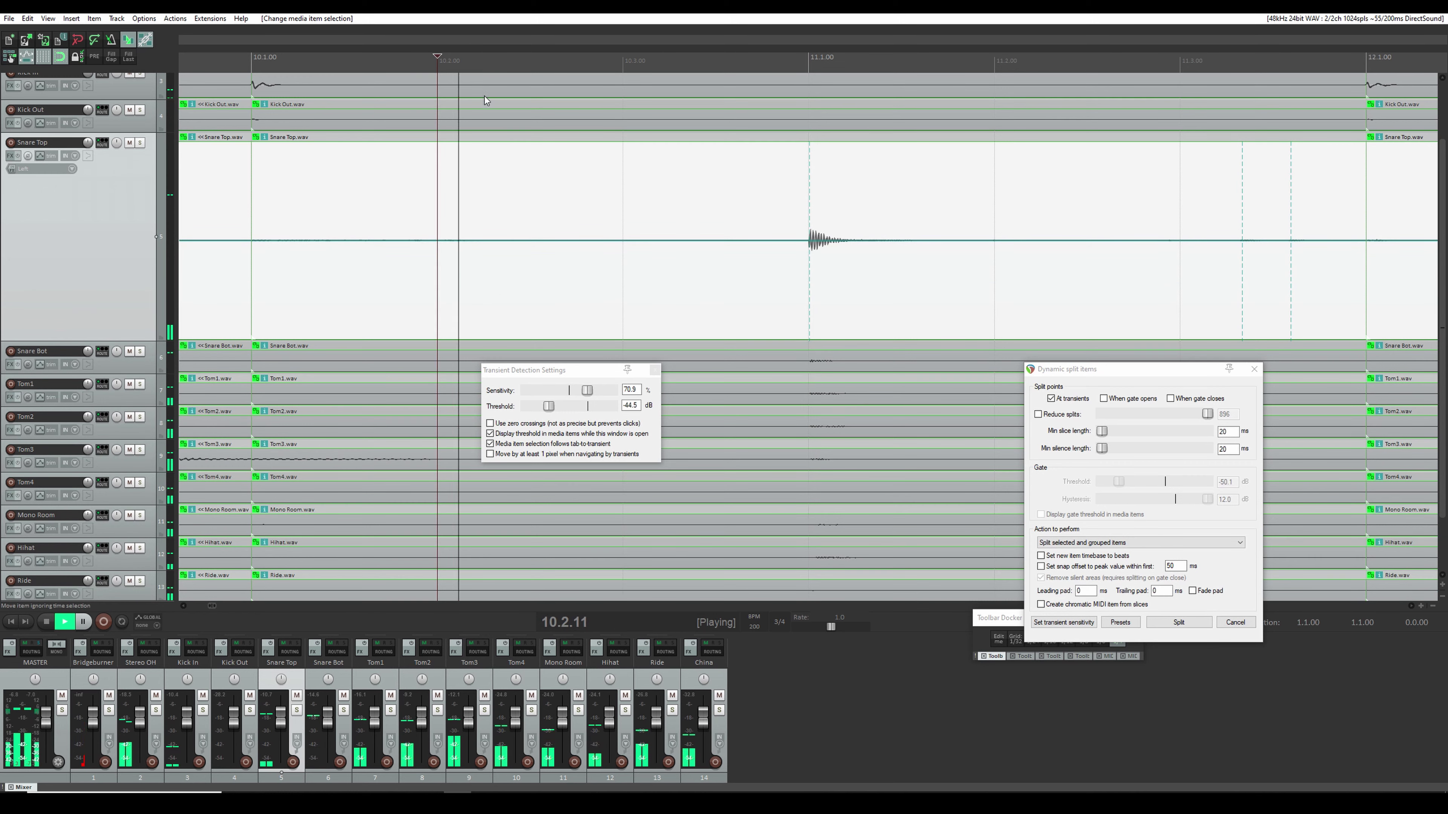
Step: Enlarge the Snare Top track's height again and review its proposed split markers across the first 35 bars
scroll(114, 249, down, 2)
scroll(112, 249, up, 1)
scroll(112, 249, up, 1)
scroll(598, 314, down, 5)
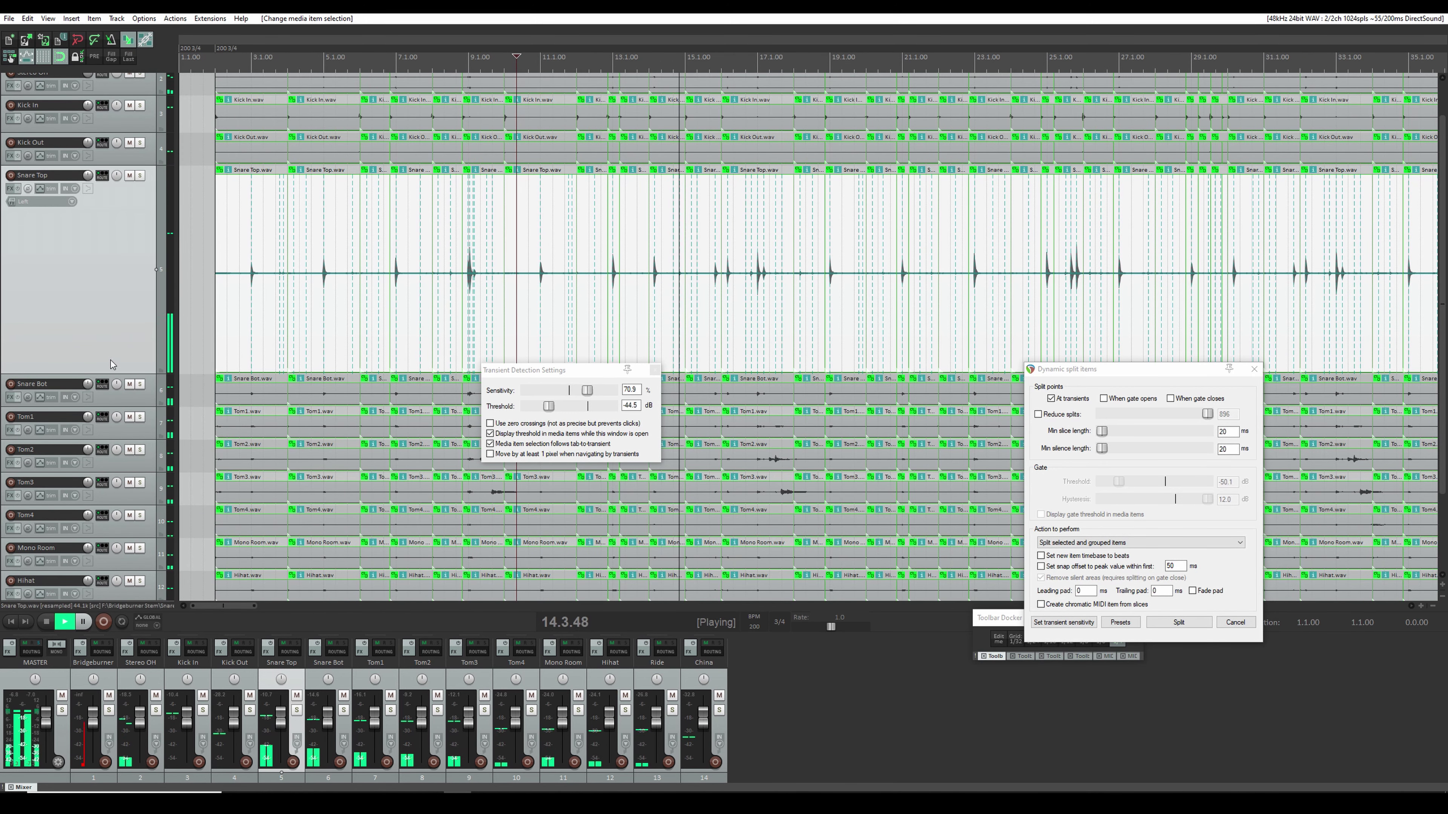
drag(108, 375, 114, 551)
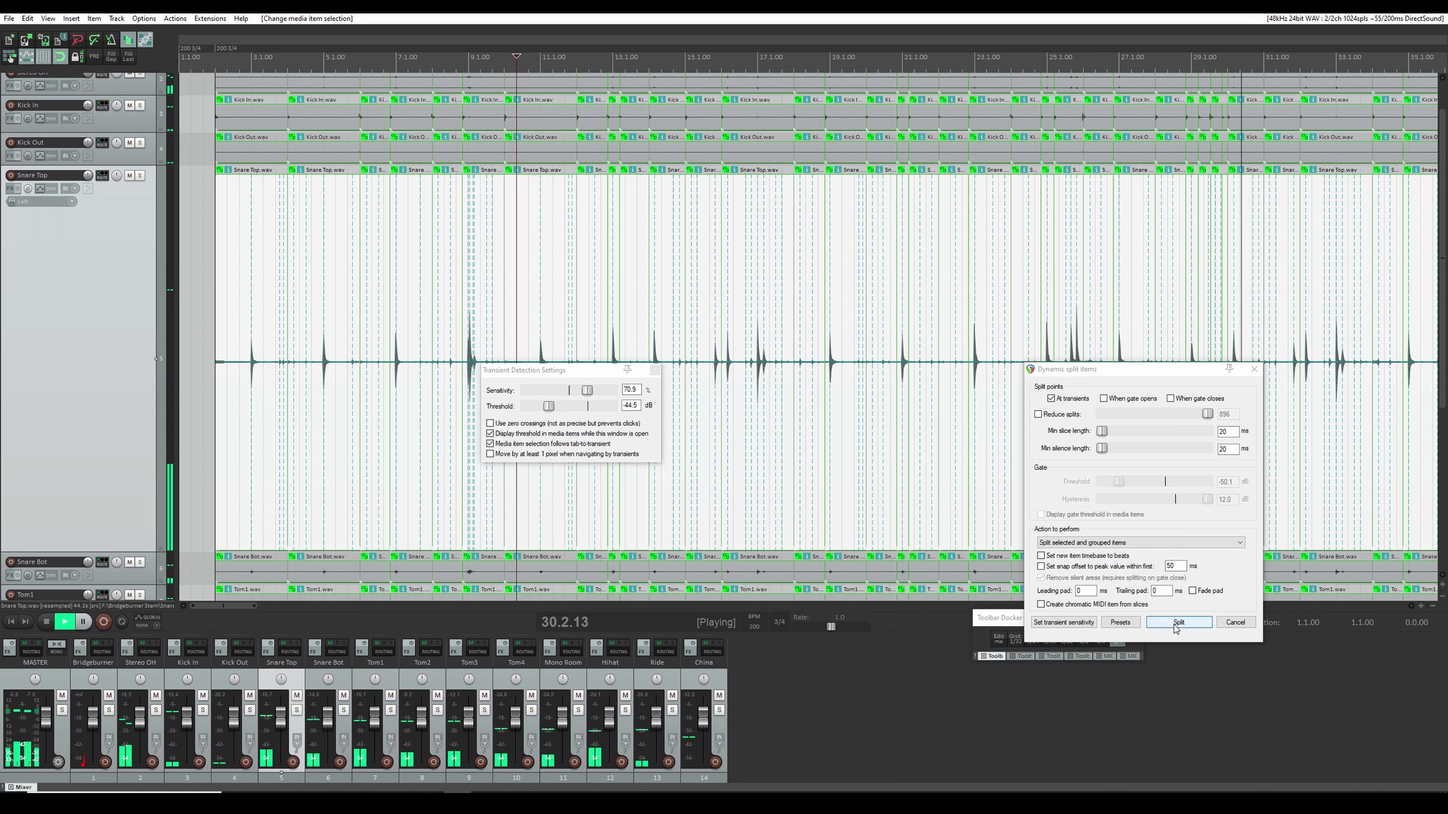
Step: Split the selected and grouped drum items at the Snare Top transients, stop playback and close the transient detection settings
key(Return)
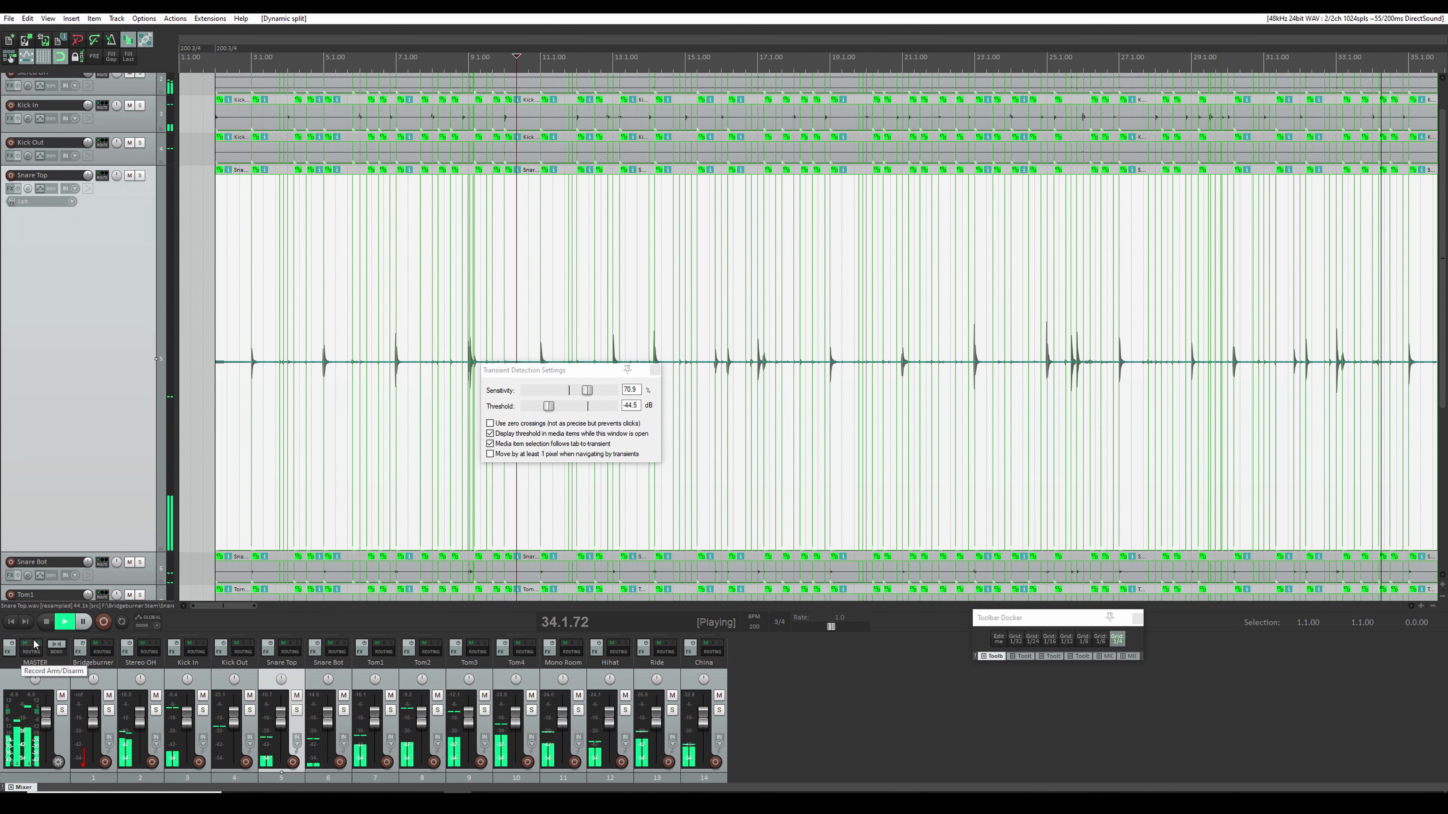
key(space)
click(654, 371)
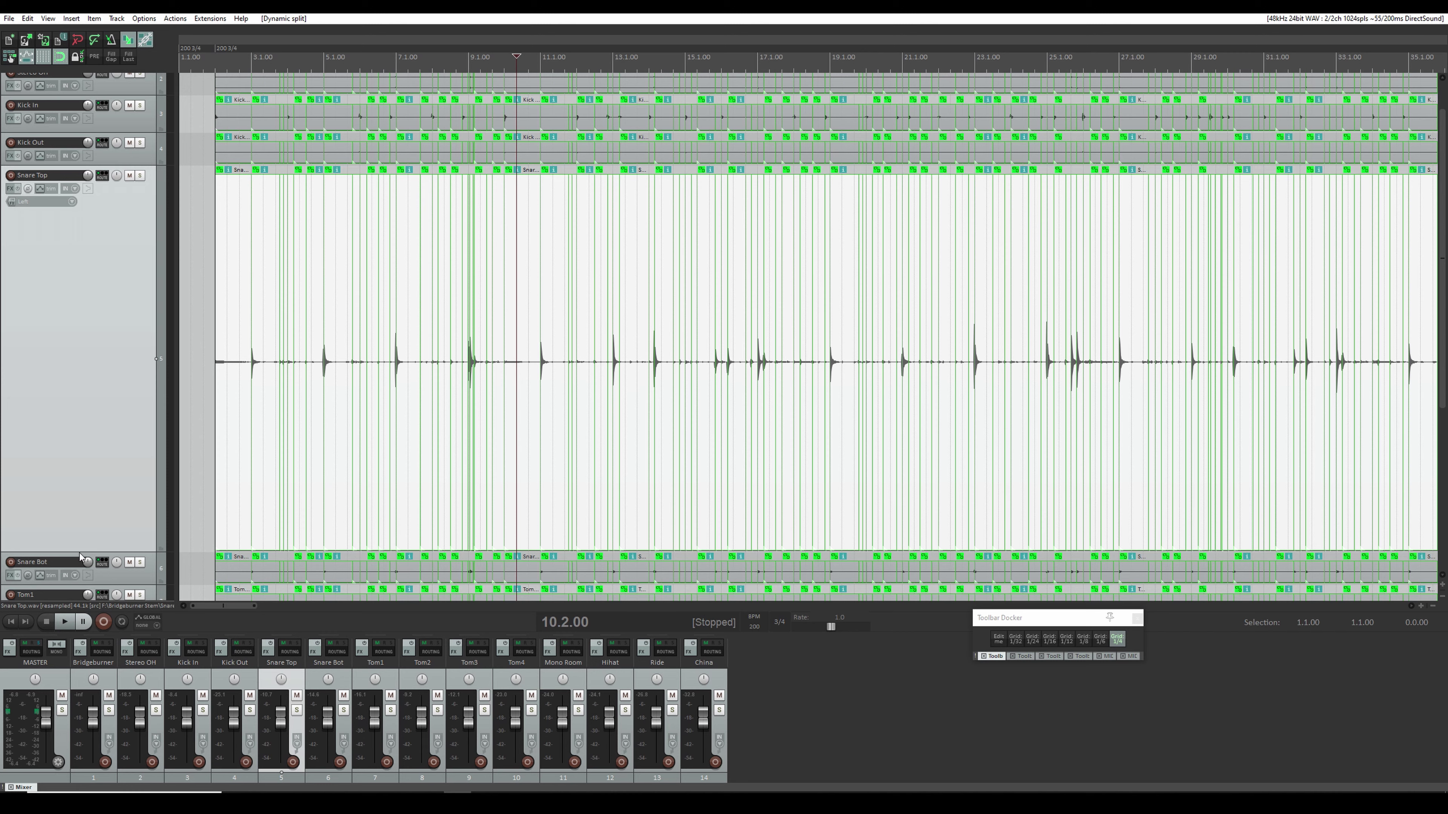
Step: Reduce the Snare Top track's height and examine the new slices across all drum tracks around bars 8 to 12
drag(79, 553, 127, 209)
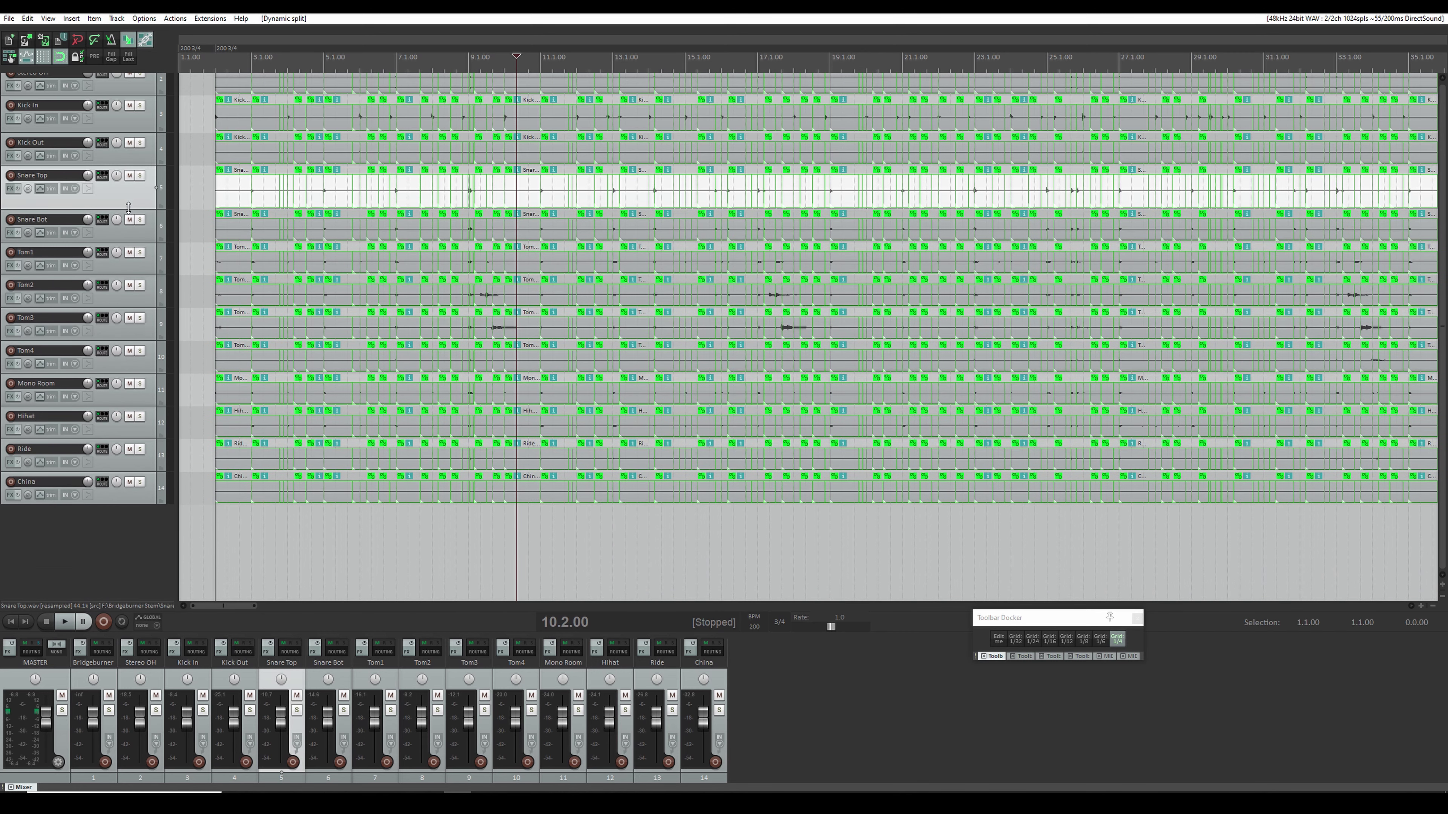
scroll(123, 220, up, 2)
scroll(123, 220, up, 2)
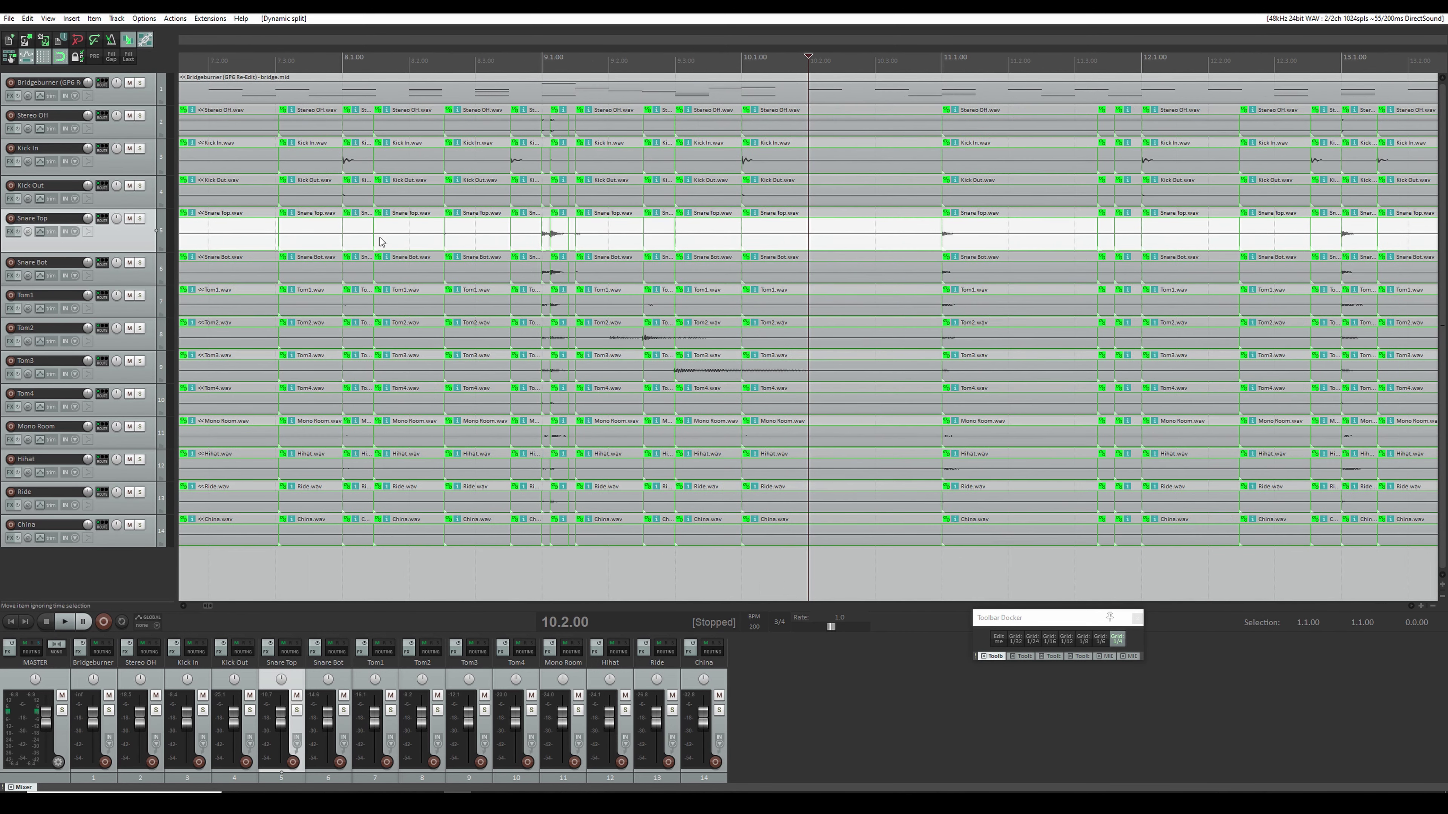
scroll(430, 236, up, 4)
scroll(317, 179, down, 5)
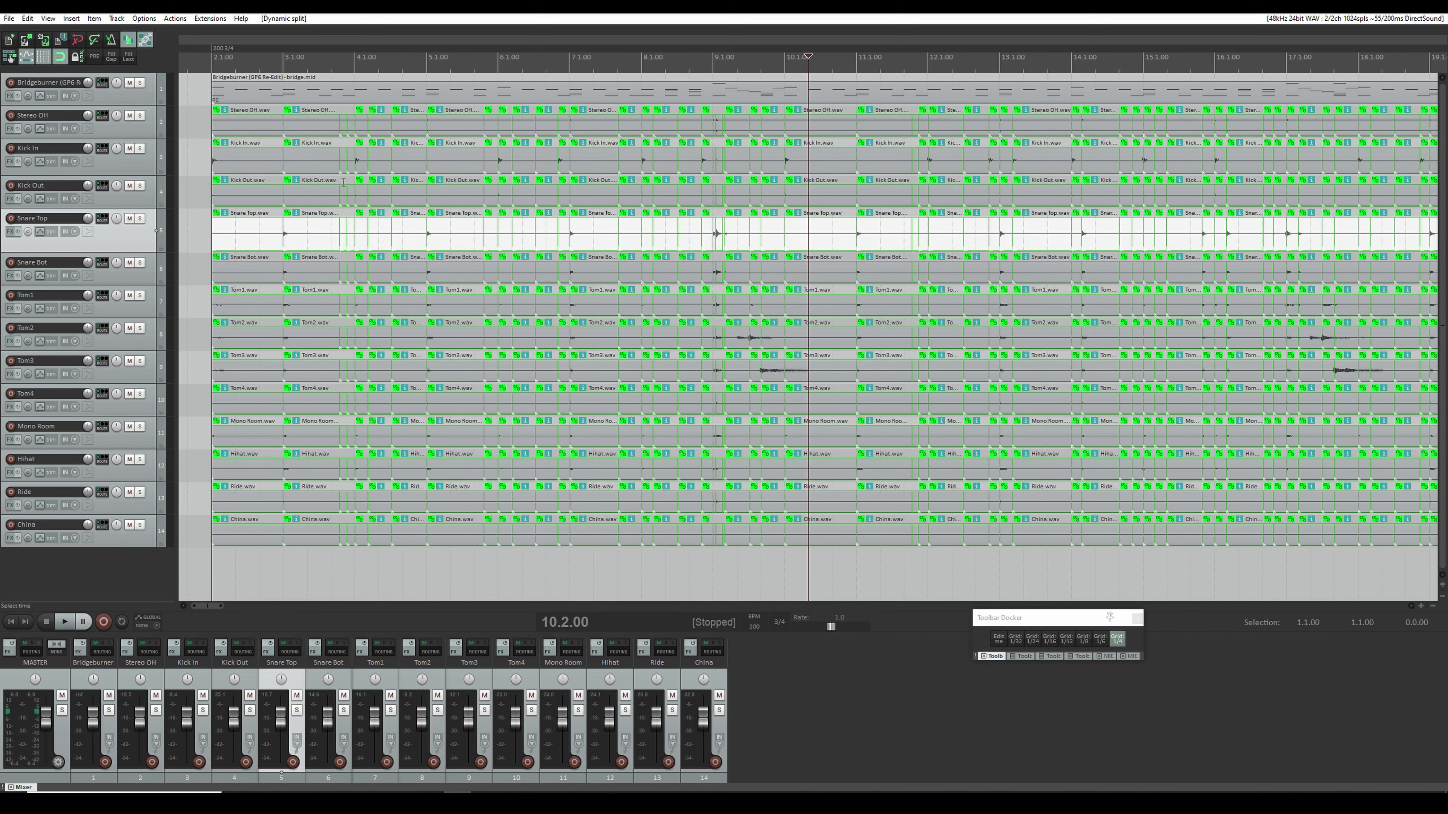
scroll(691, 191, up, 5)
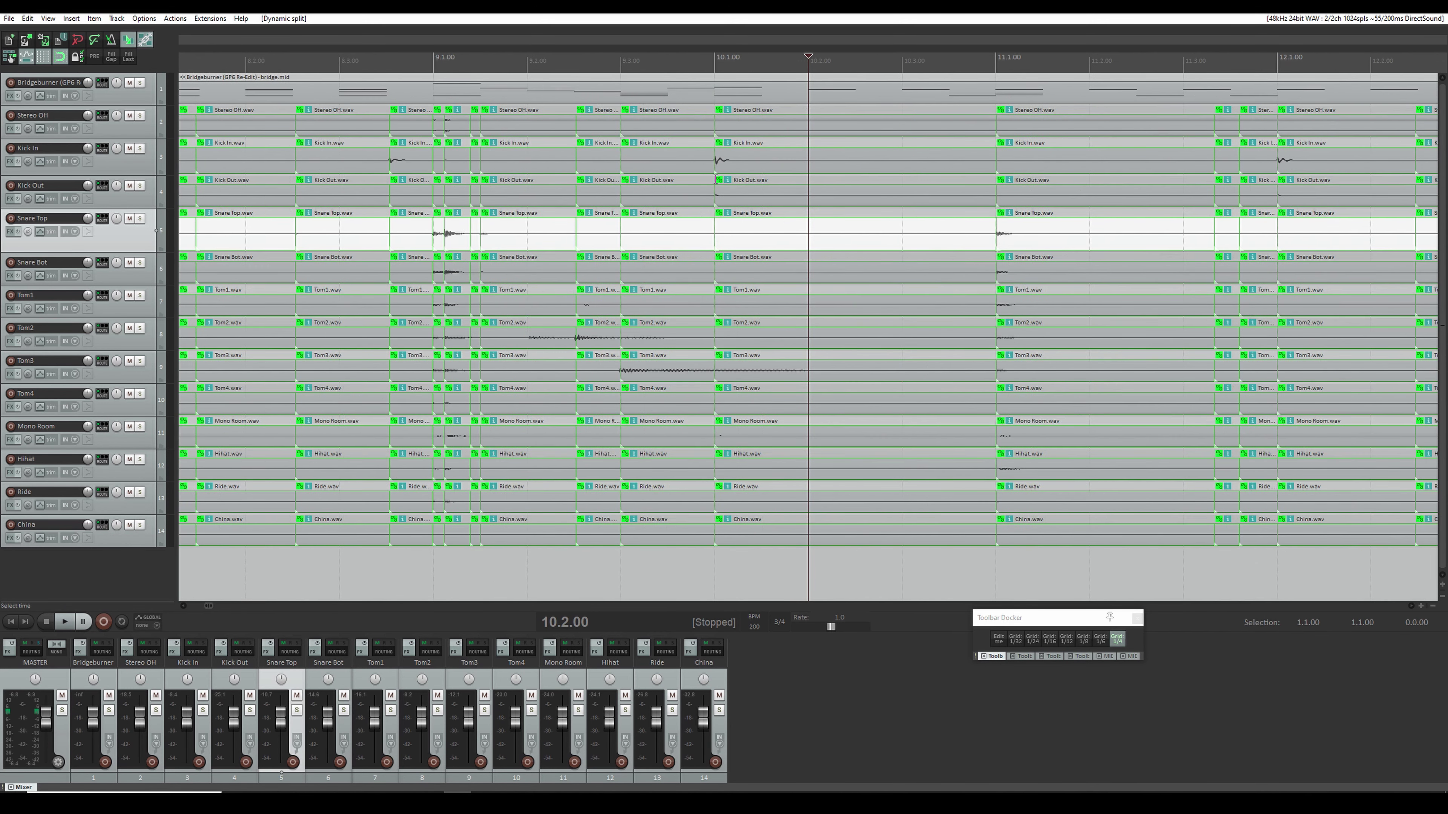
click(774, 165)
scroll(773, 165, up, 2)
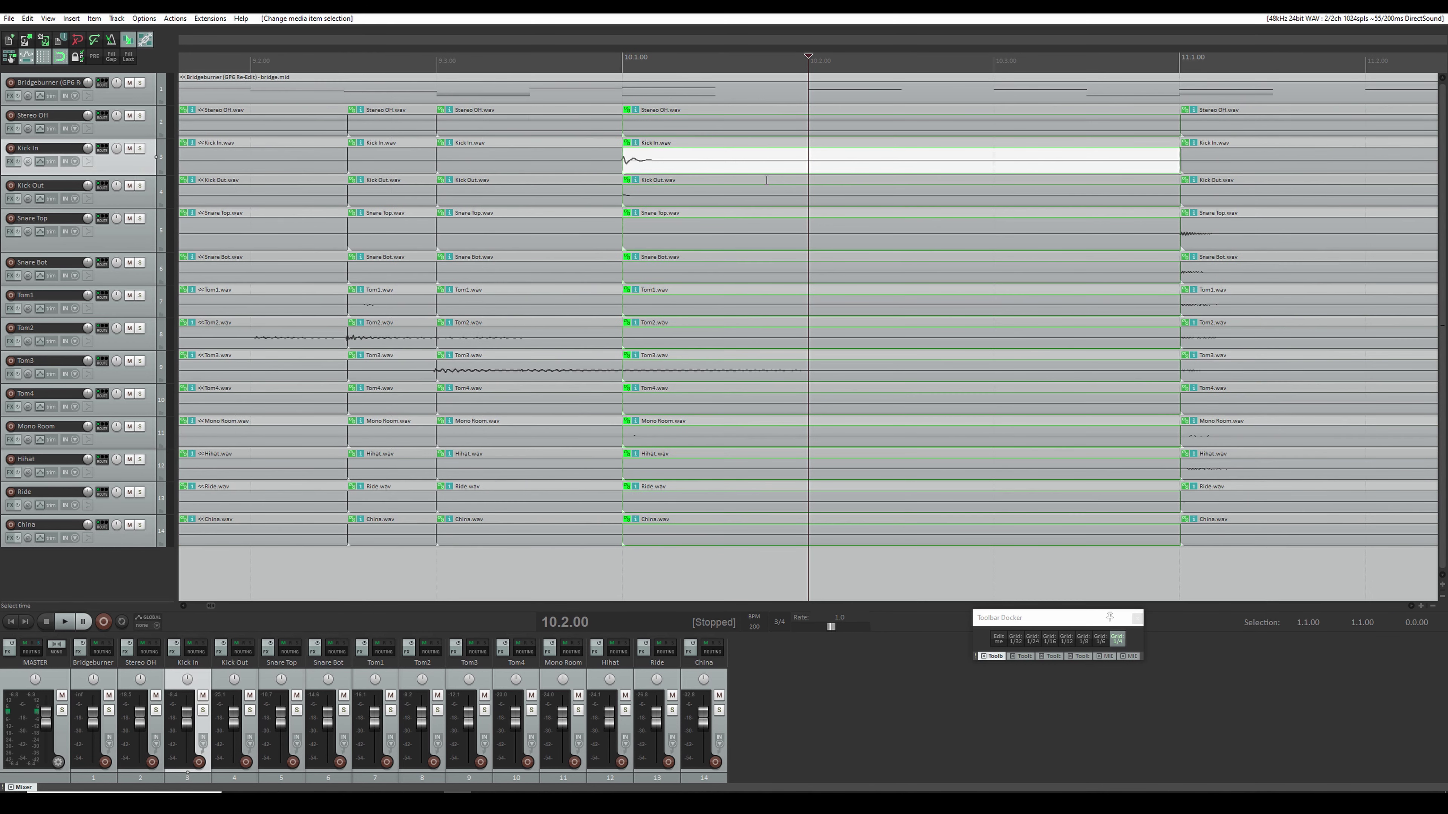
scroll(627, 183, down, 4)
scroll(969, 250, down, 5)
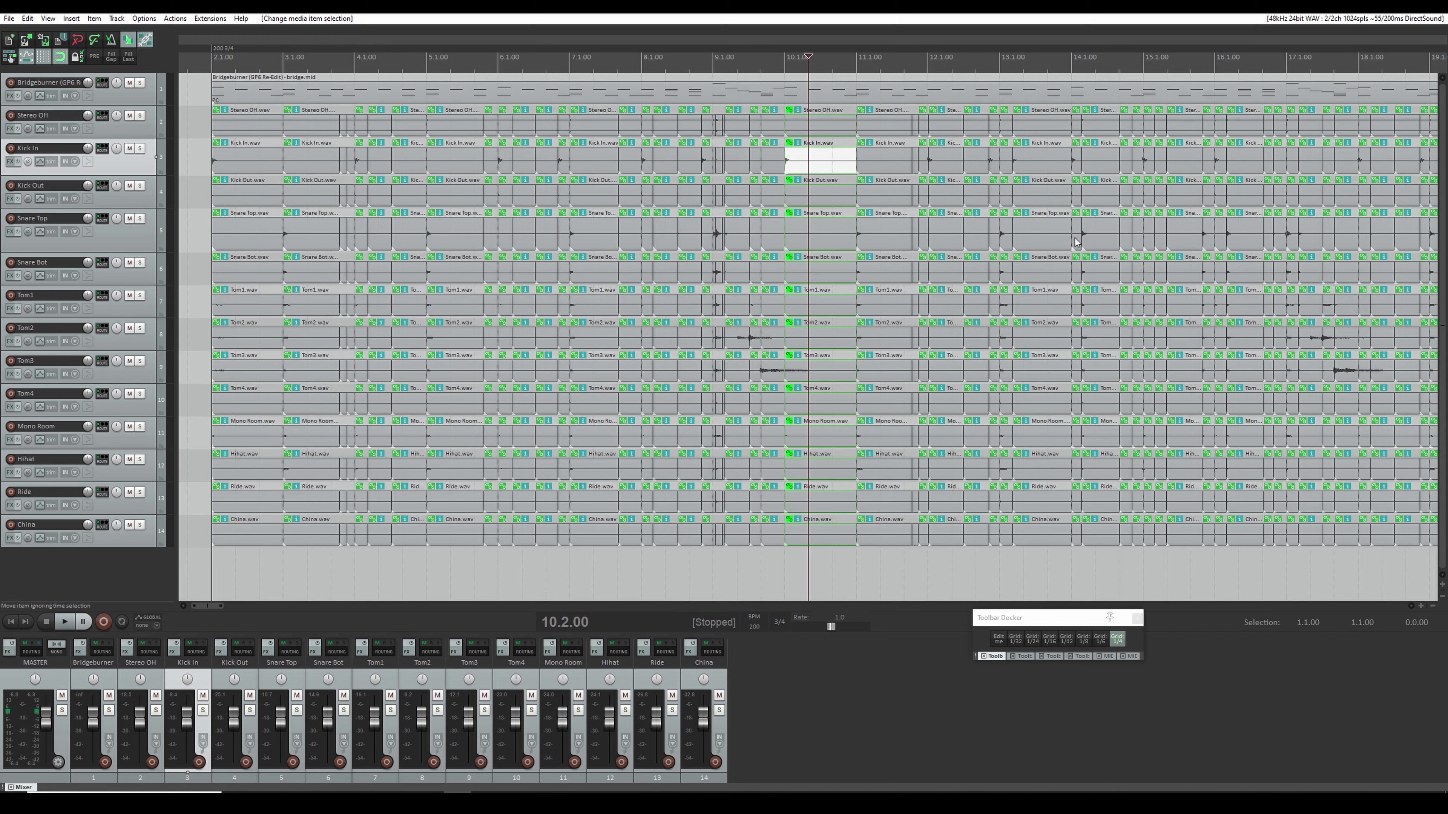
scroll(1117, 251, down, 8)
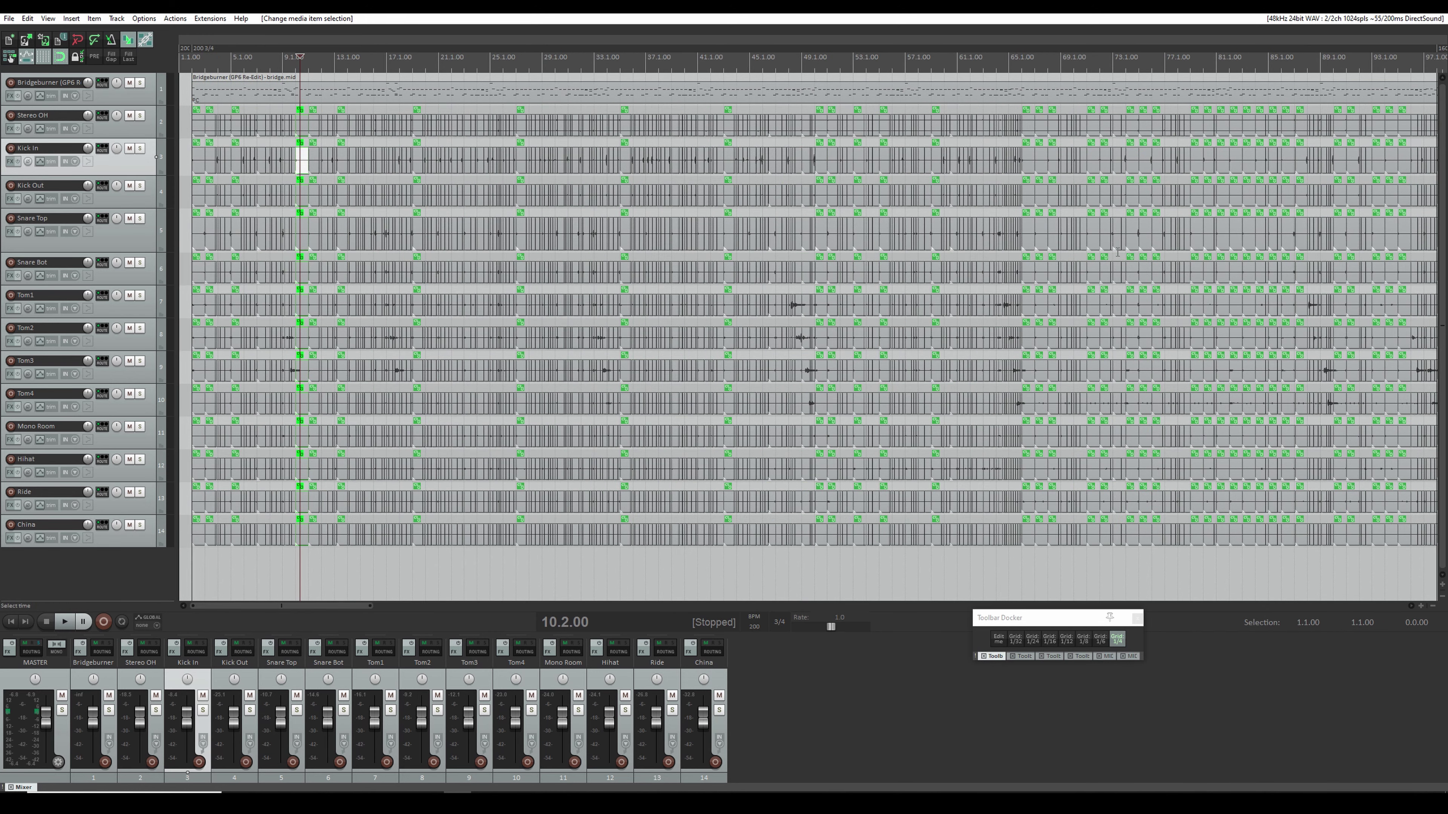
Step: Examine how the kick and snare hits are sliced around bars 197 to 200
click(986, 209)
scroll(987, 210, down, 4)
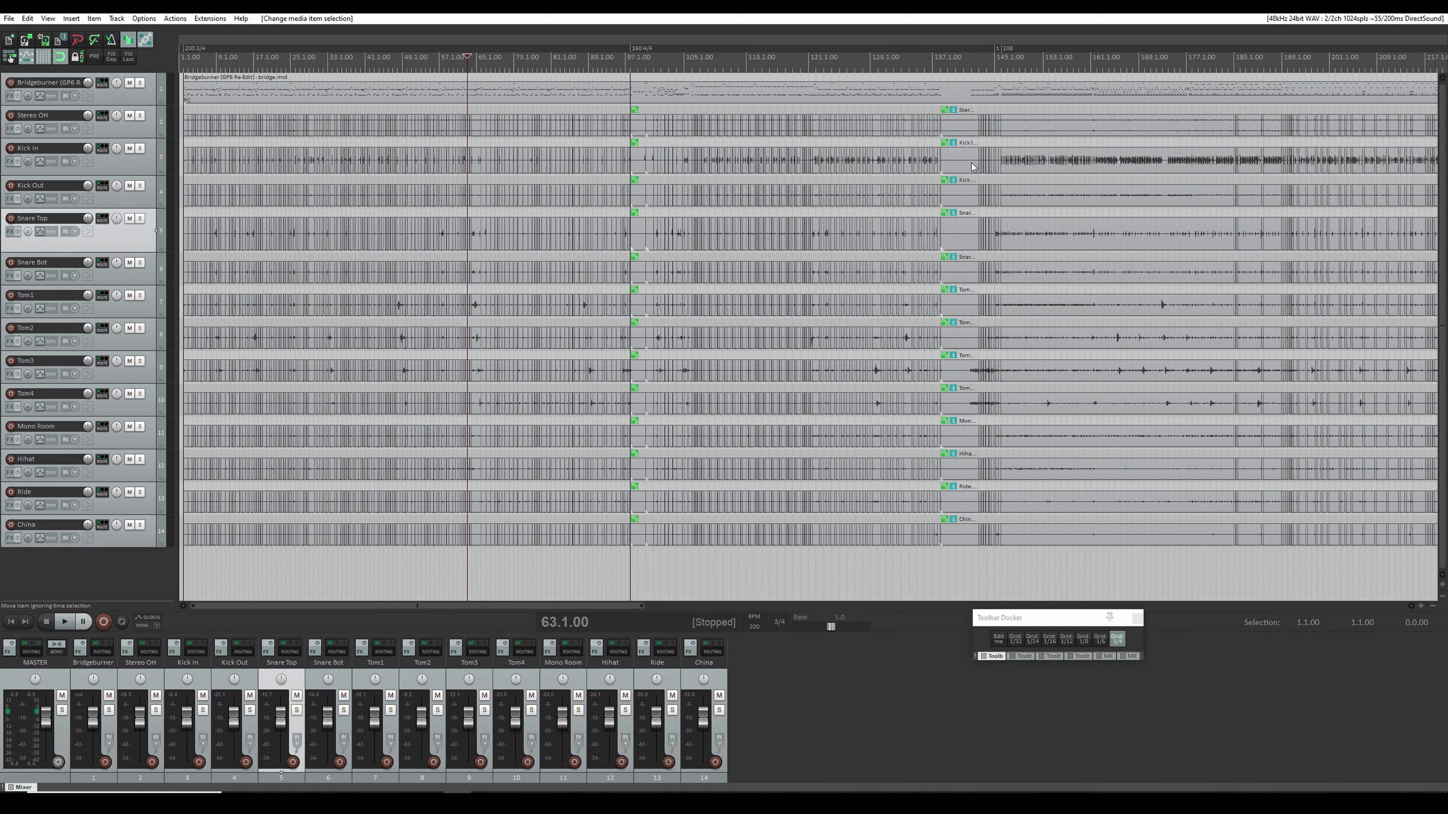
scroll(973, 167, down, 3)
click(754, 163)
scroll(768, 210, up, 10)
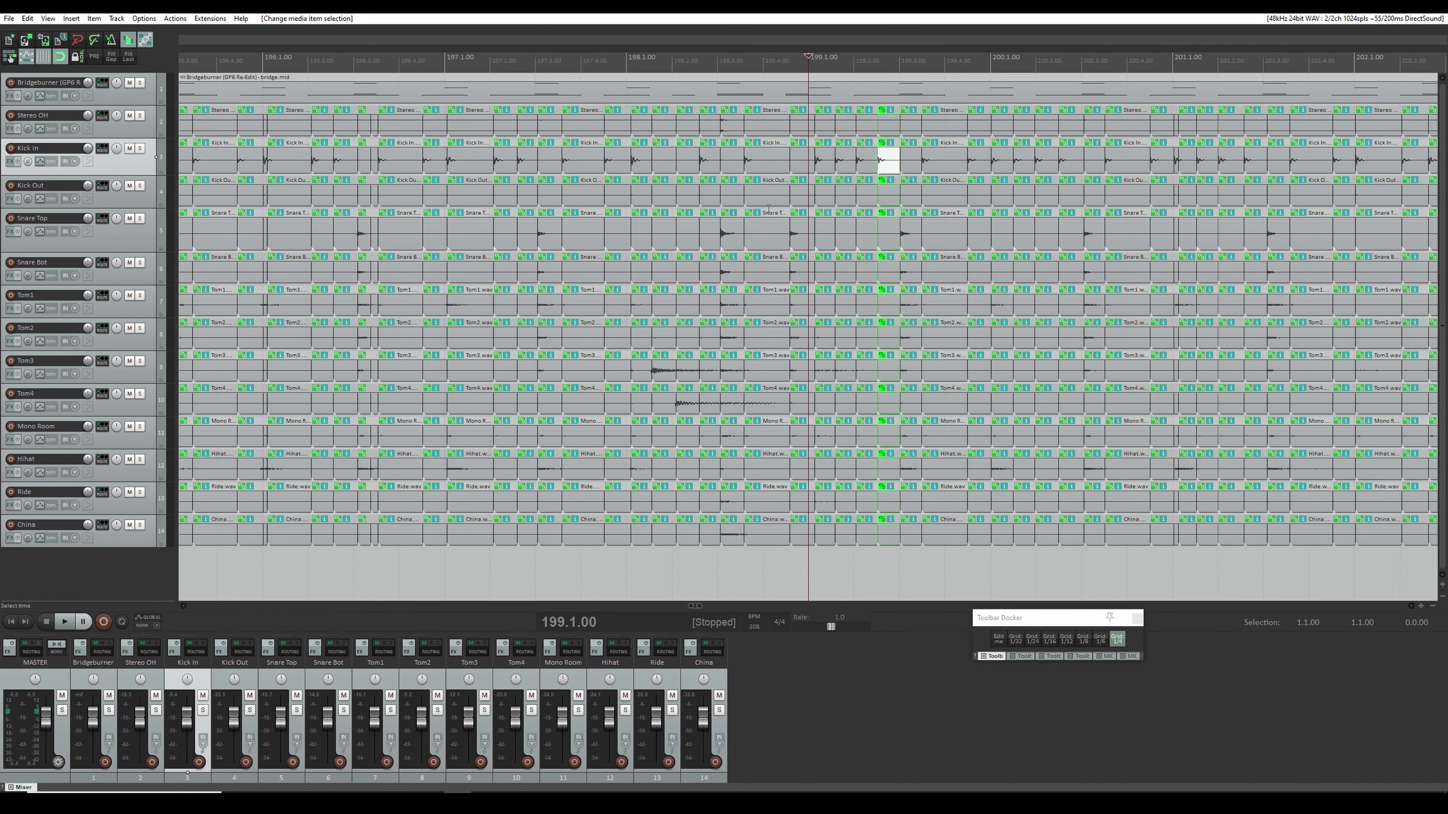
scroll(781, 239, up, 4)
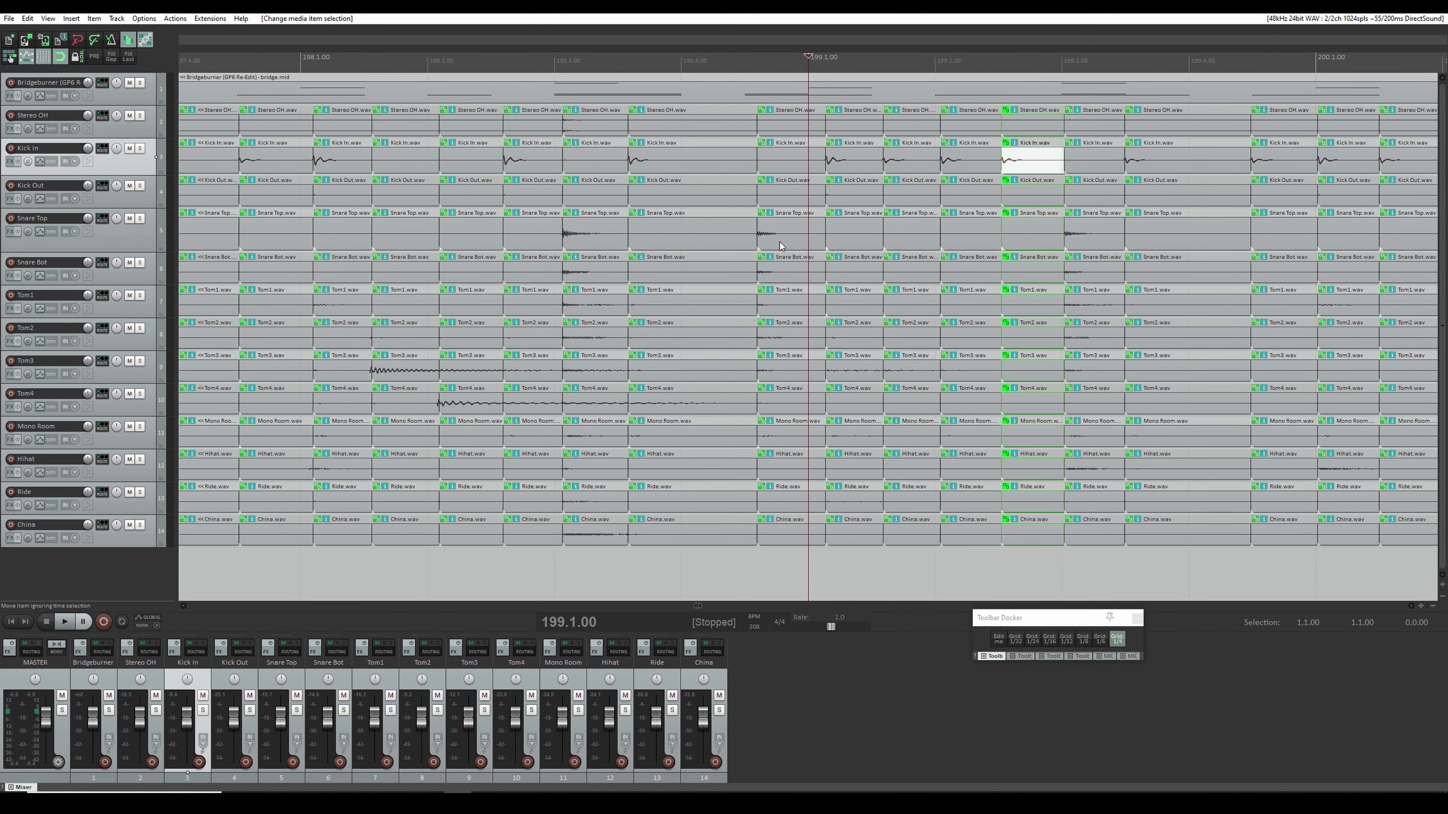
scroll(779, 245, up, 3)
scroll(780, 242, down, 3)
click(333, 170)
scroll(387, 218, up, 2)
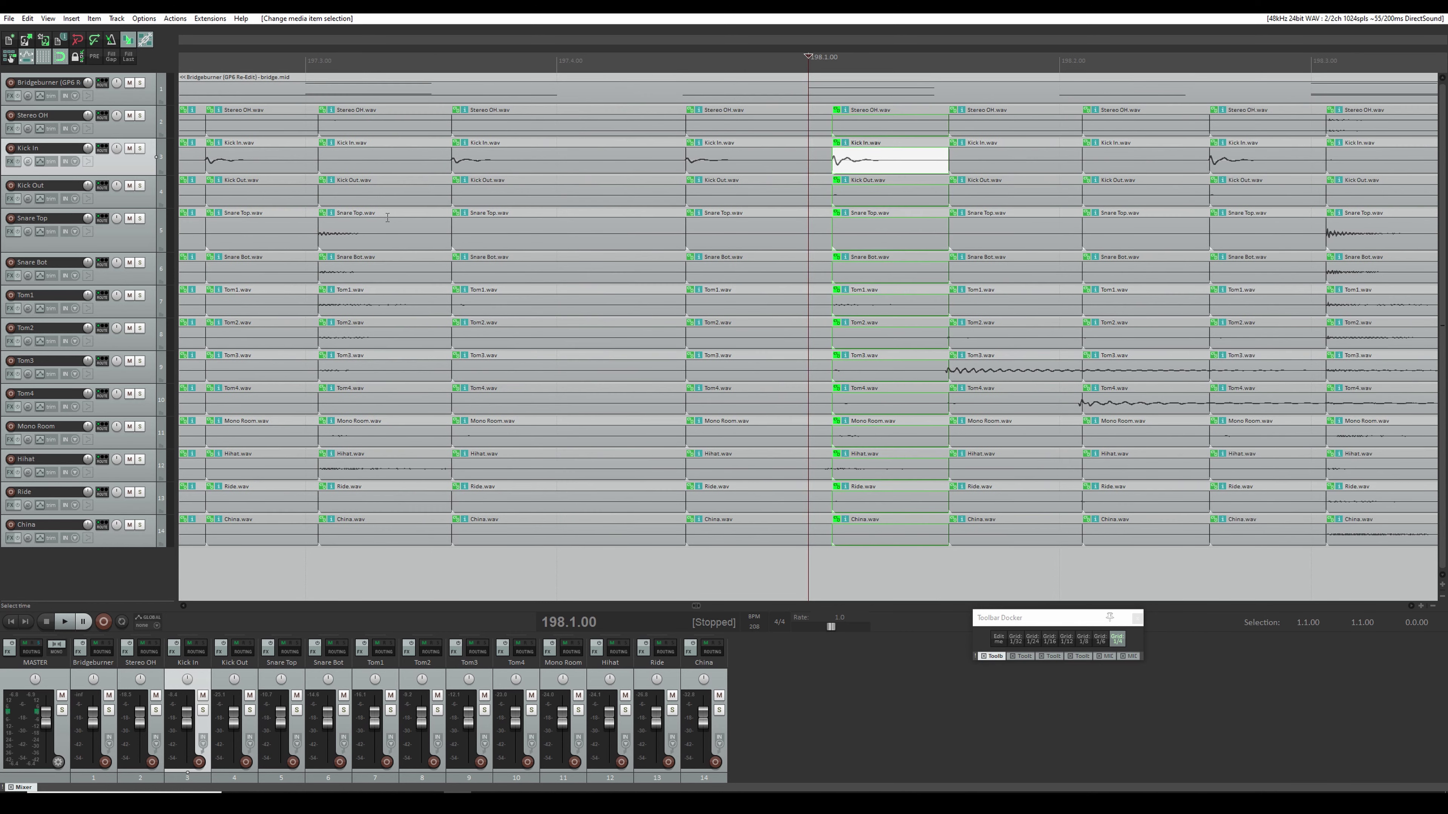
Step: Check the Kick In slices one after another, working backwards from 197.4.00 to 194.4.00
scroll(535, 212, down, 2)
click(692, 175)
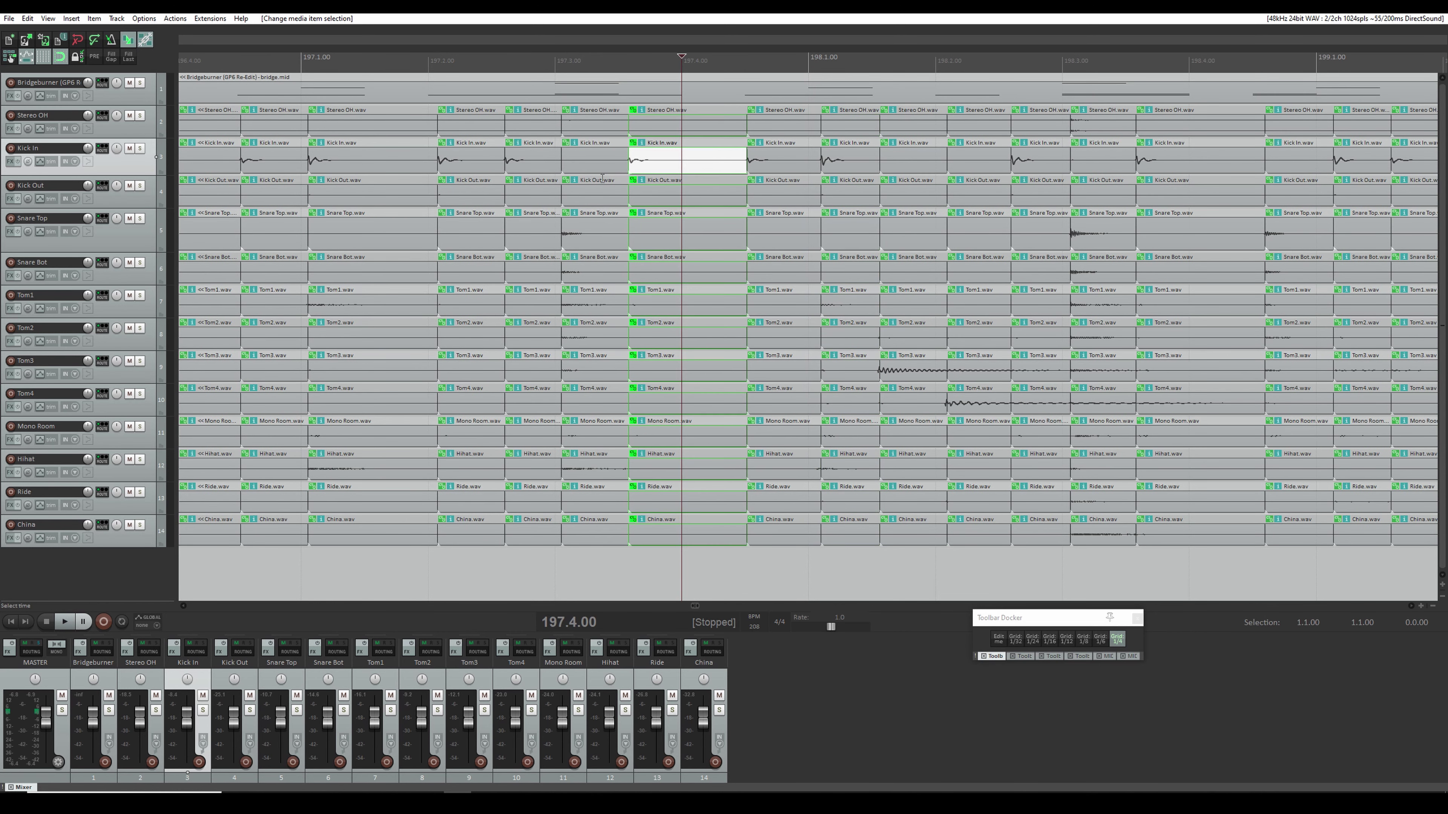
scroll(719, 188, up, 2)
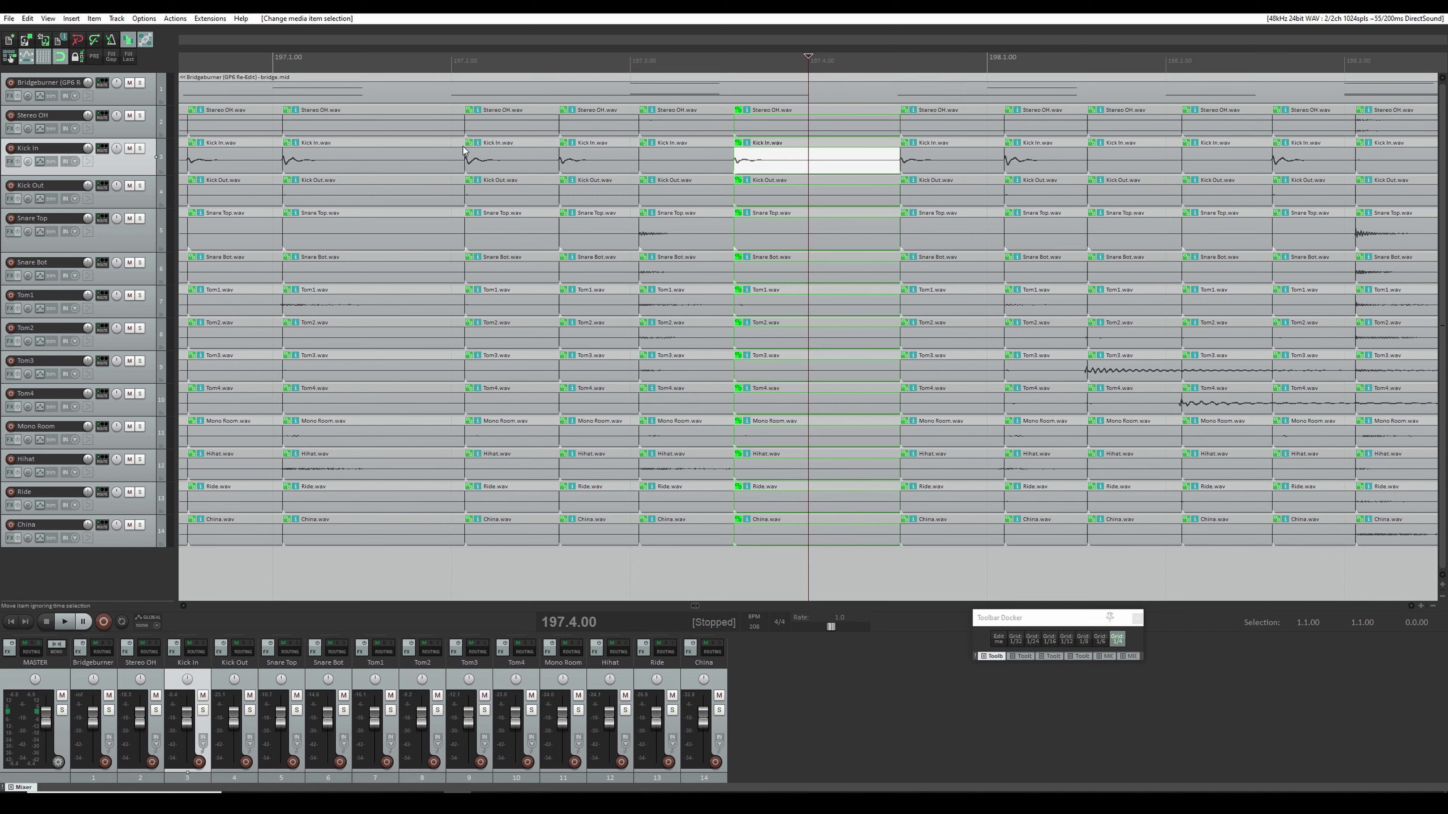
click(505, 167)
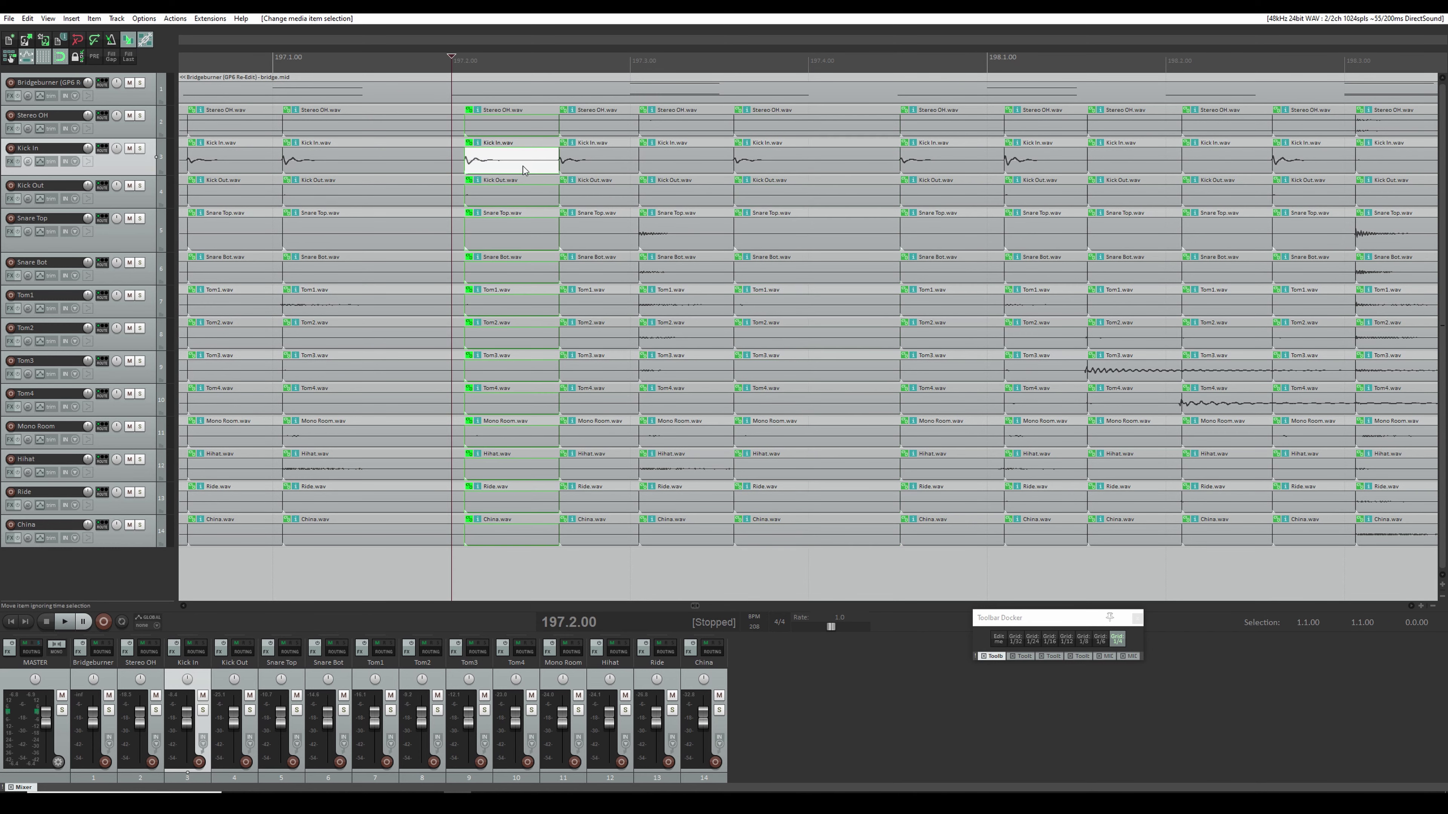
scroll(664, 178, down, 1)
scroll(663, 178, up, 2)
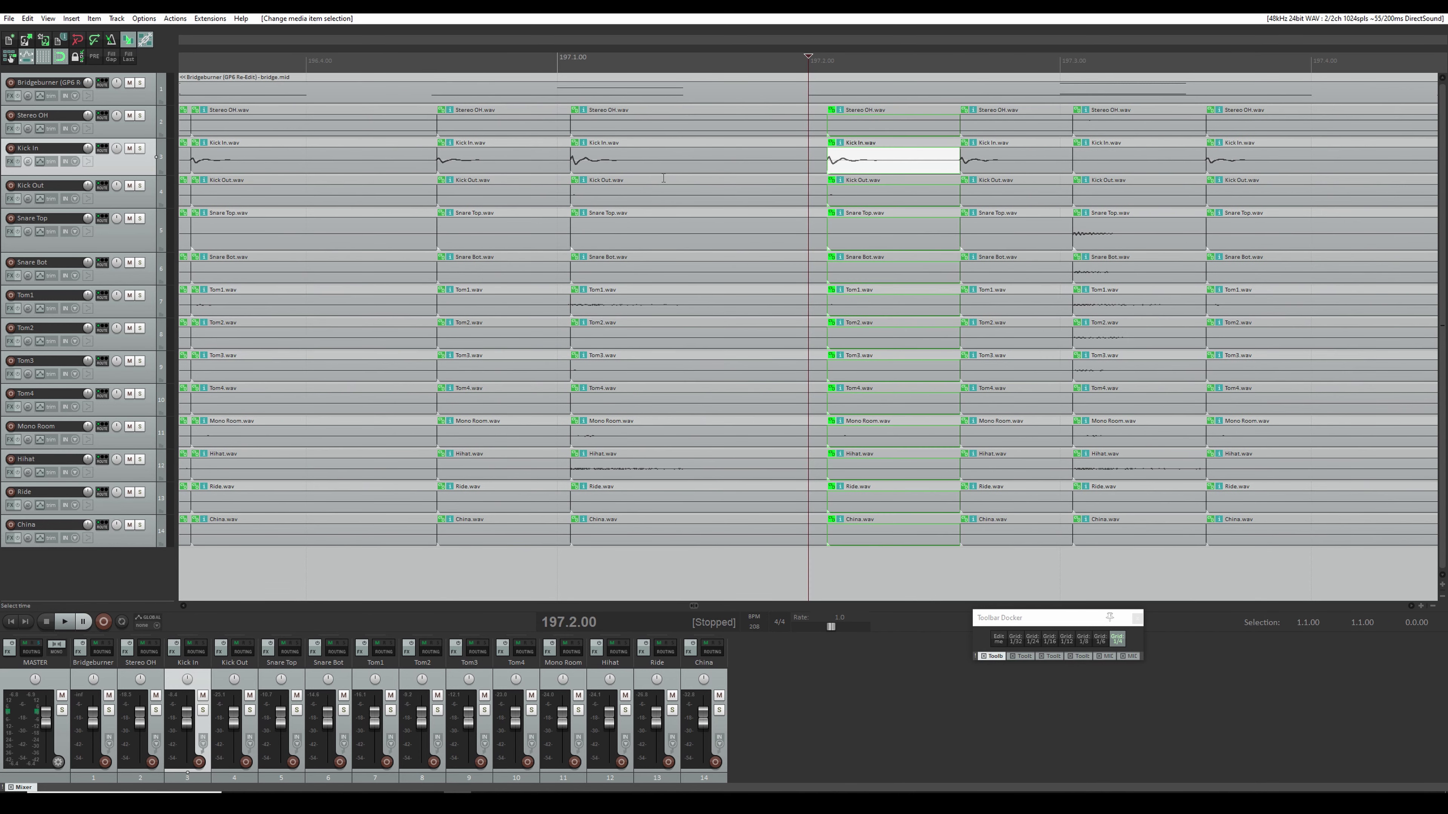
scroll(555, 202, down, 1)
click(433, 171)
scroll(442, 174, down, 2)
click(474, 155)
scroll(483, 180, up, 3)
click(567, 165)
scroll(568, 165, up, 1)
scroll(567, 167, down, 3)
click(568, 168)
scroll(542, 171, down, 6)
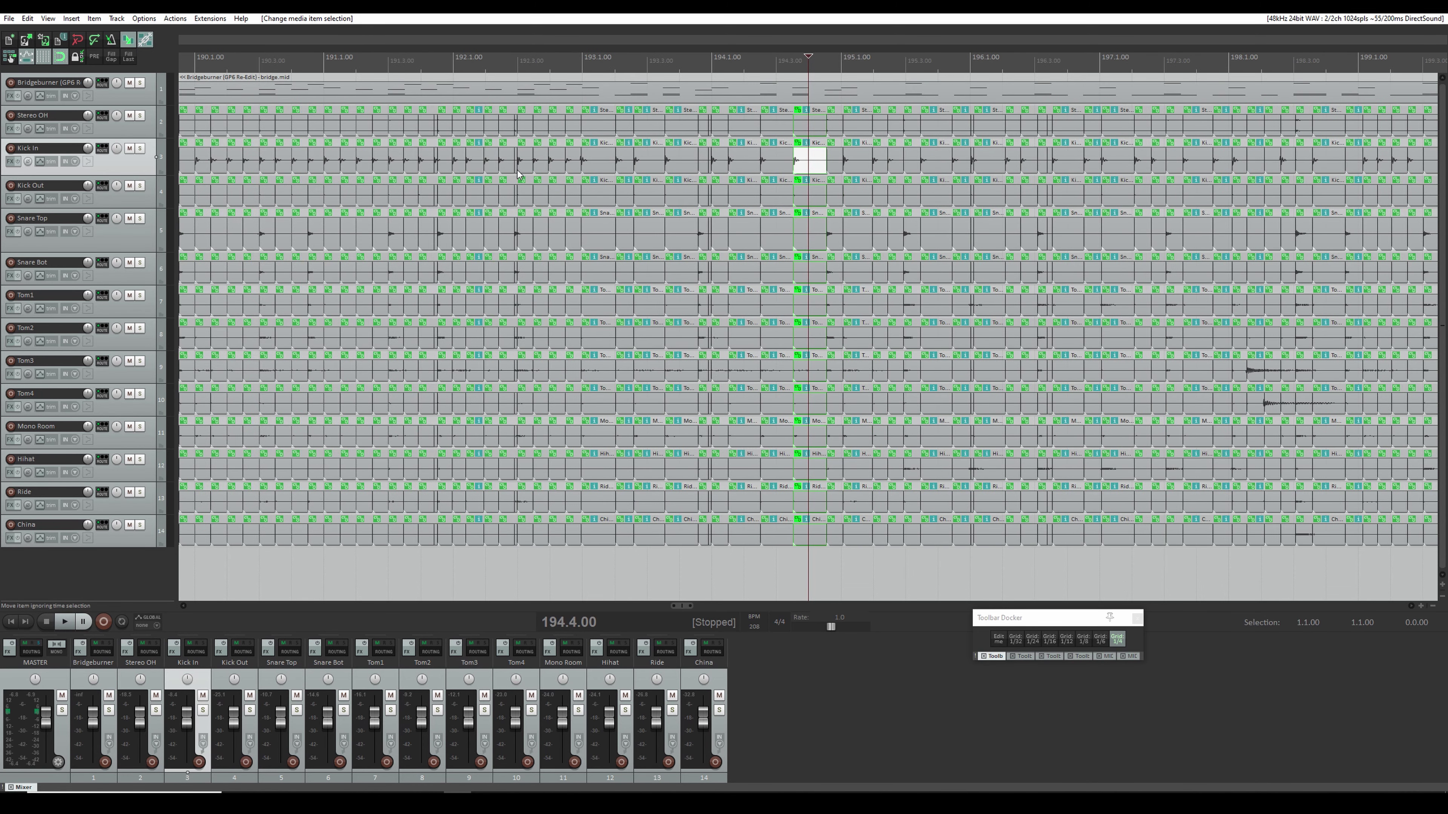
Step: Review the slices across the whole project, including bars 105 and 16, and return to the first 35 bars
scroll(411, 163, down, 3)
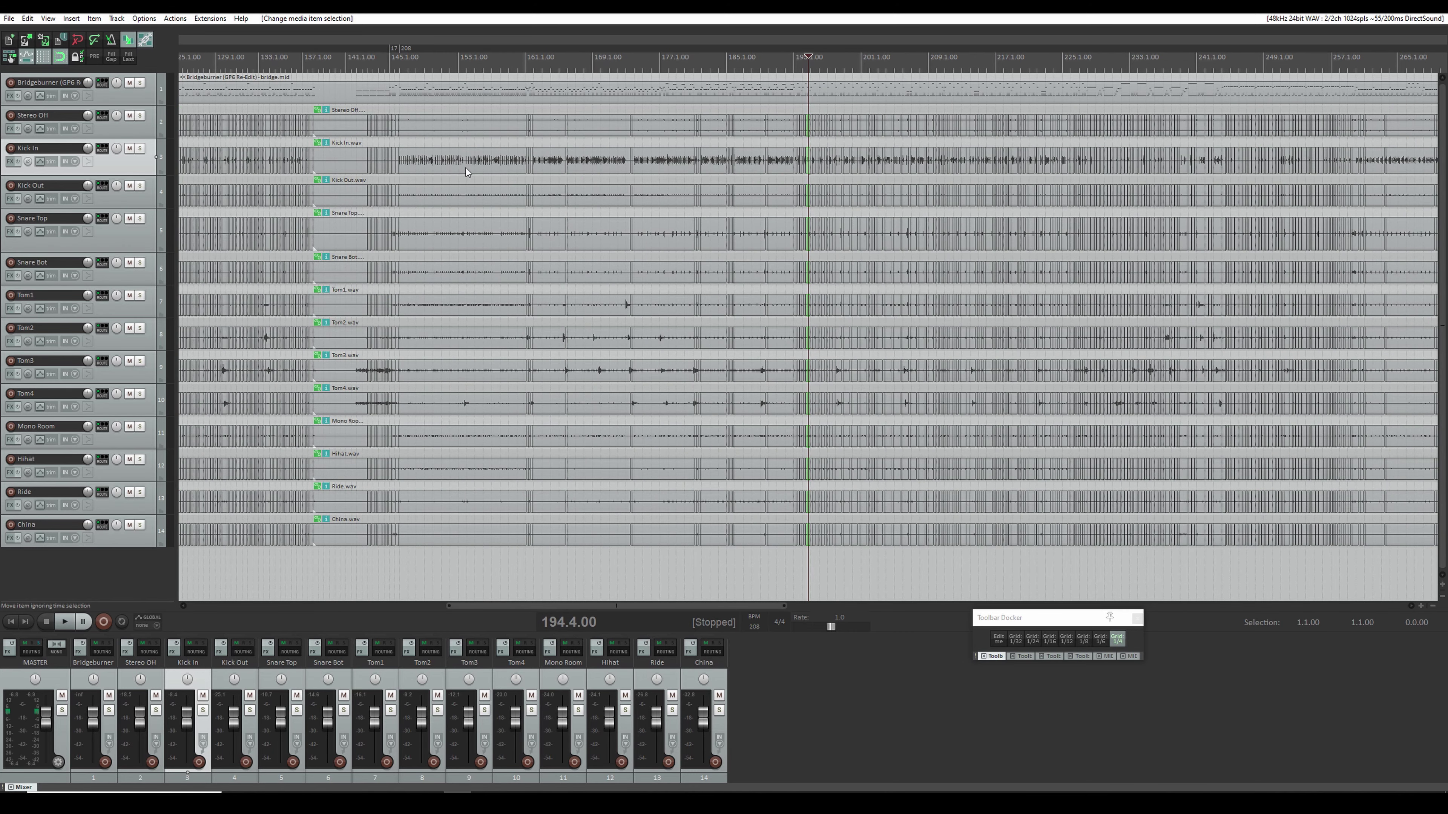
scroll(467, 169, down, 8)
scroll(410, 164, down, 5)
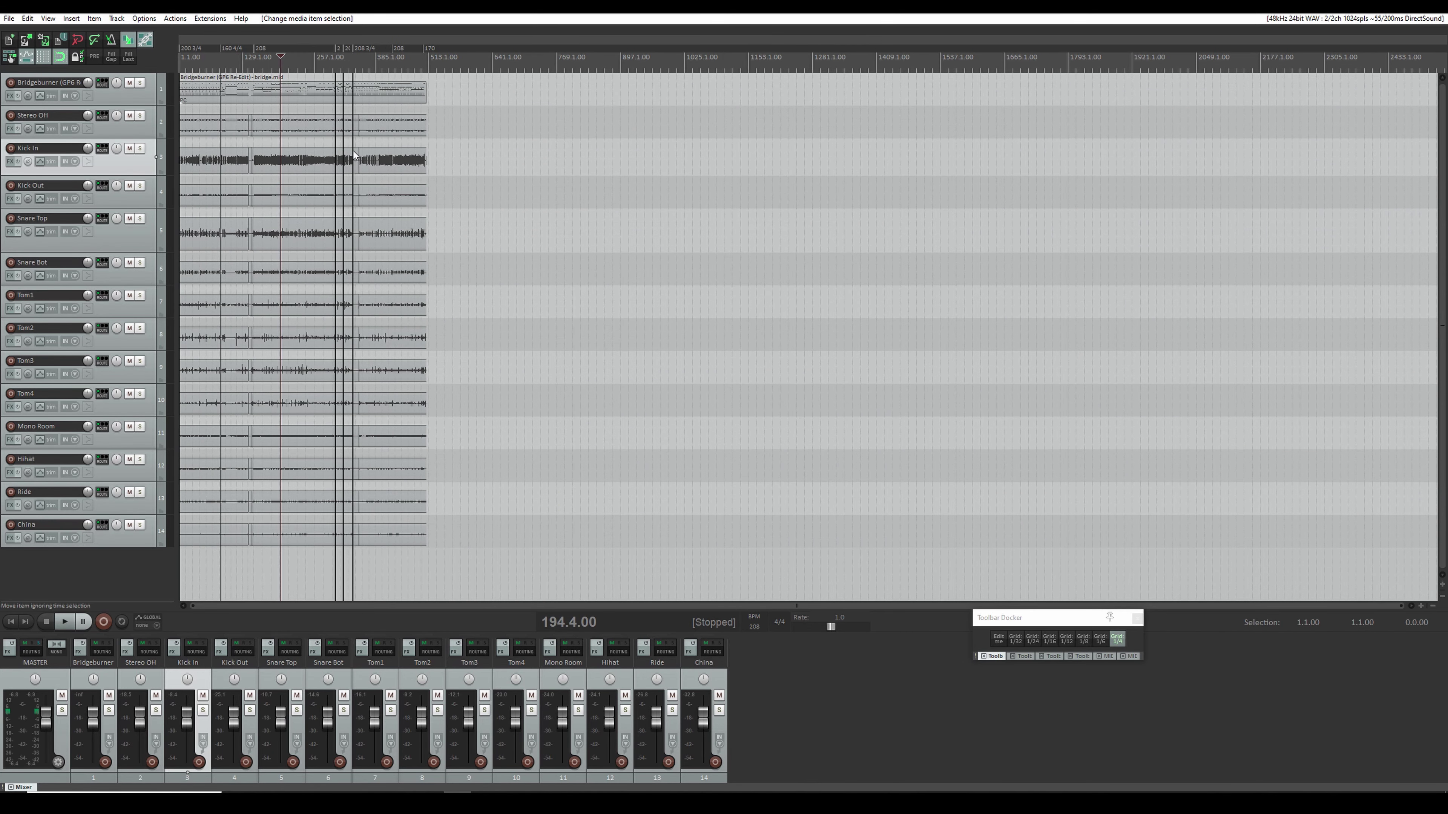
click(227, 160)
scroll(229, 169, up, 10)
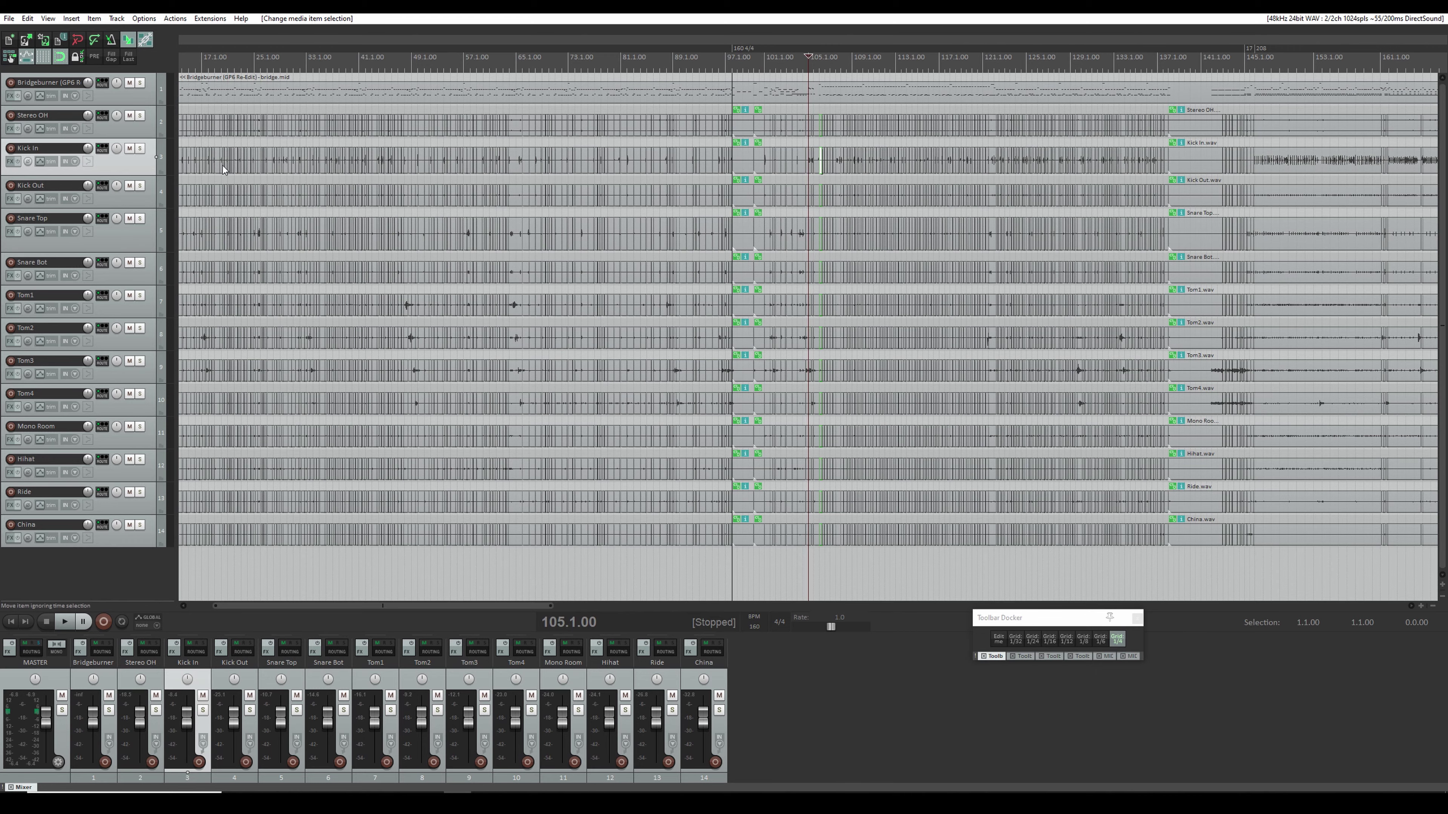
click(223, 166)
scroll(223, 165, down, 2)
click(248, 156)
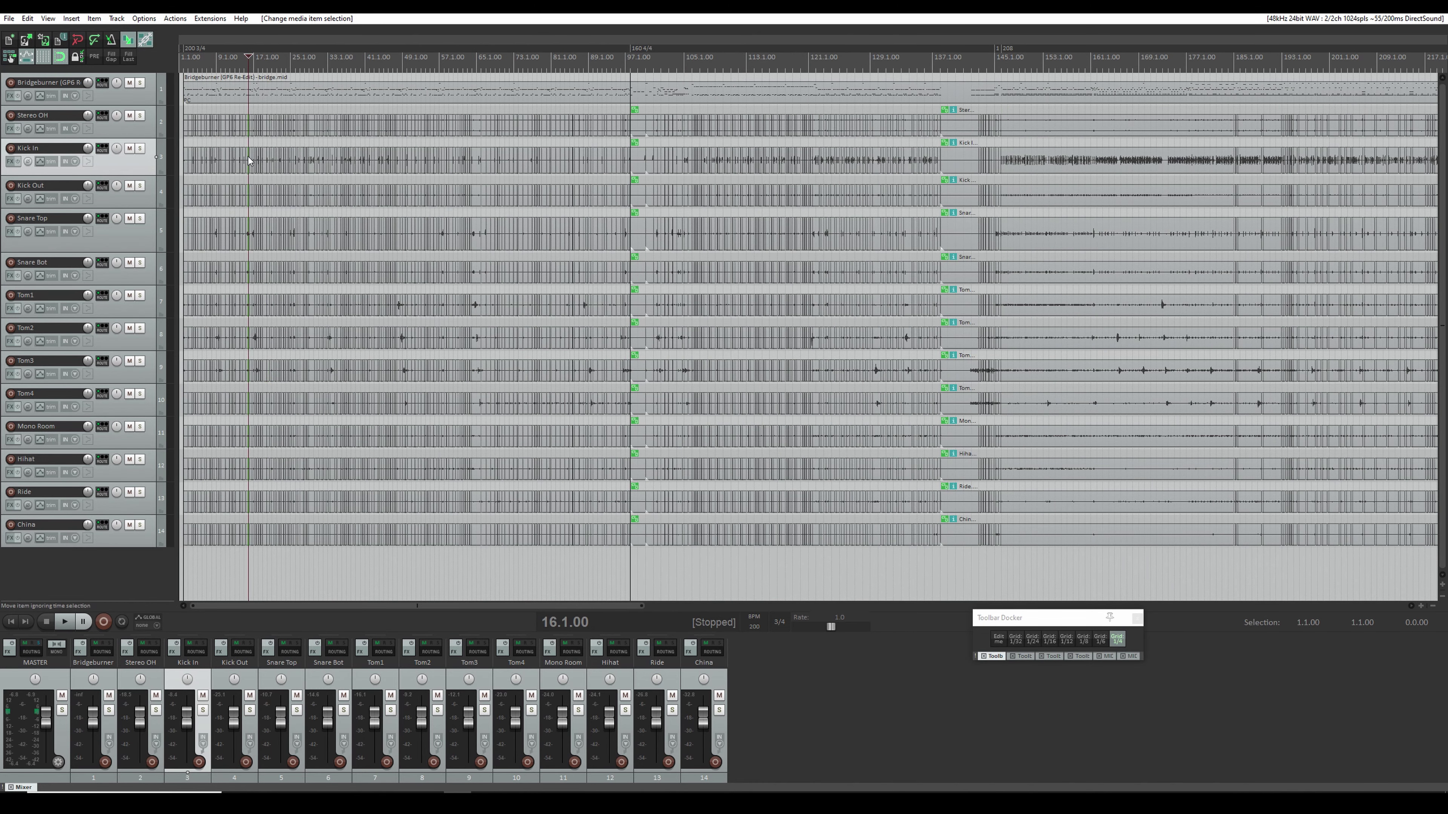
scroll(251, 160, up, 8)
scroll(260, 165, down, 2)
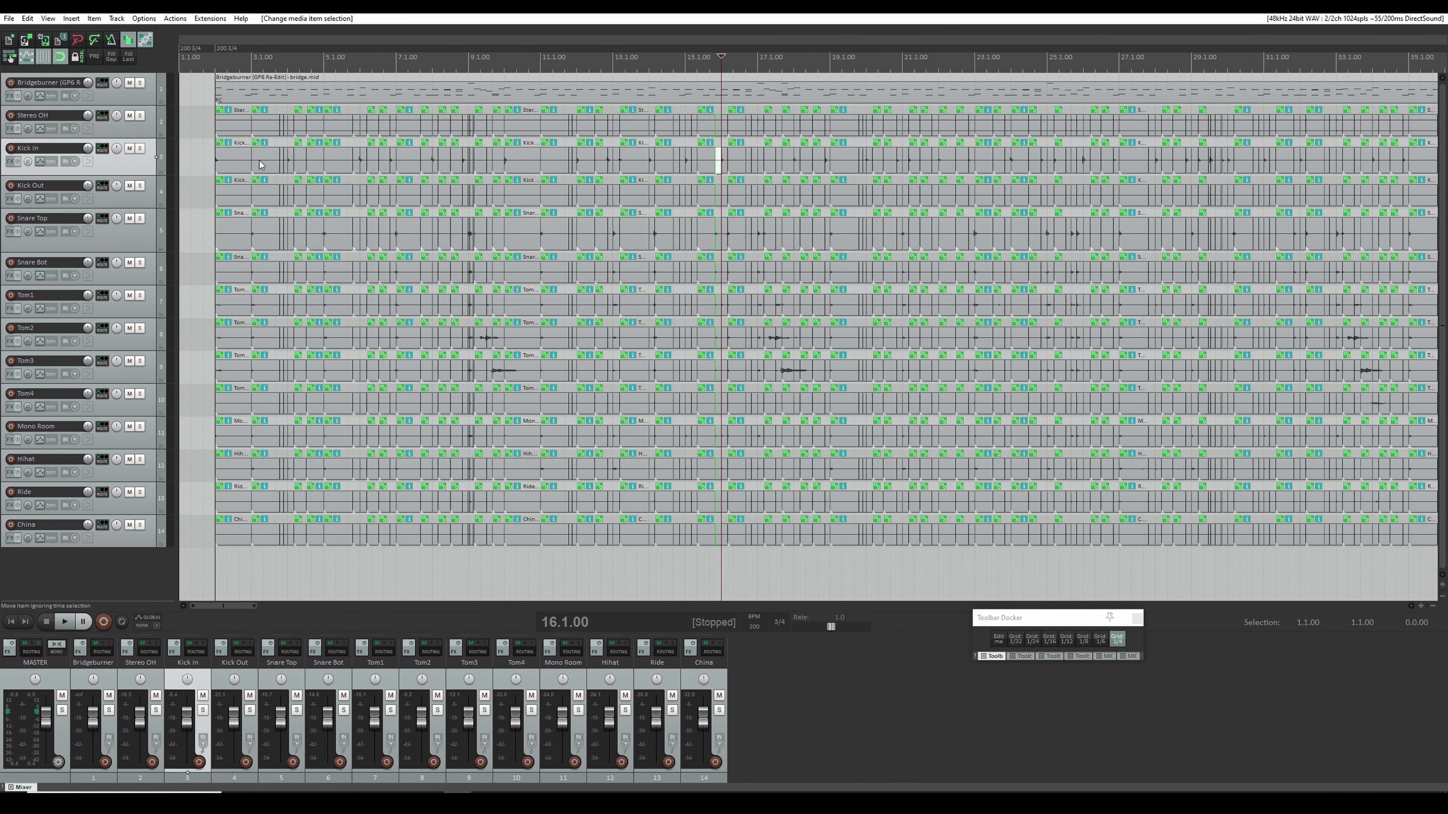
scroll(399, 155, up, 3)
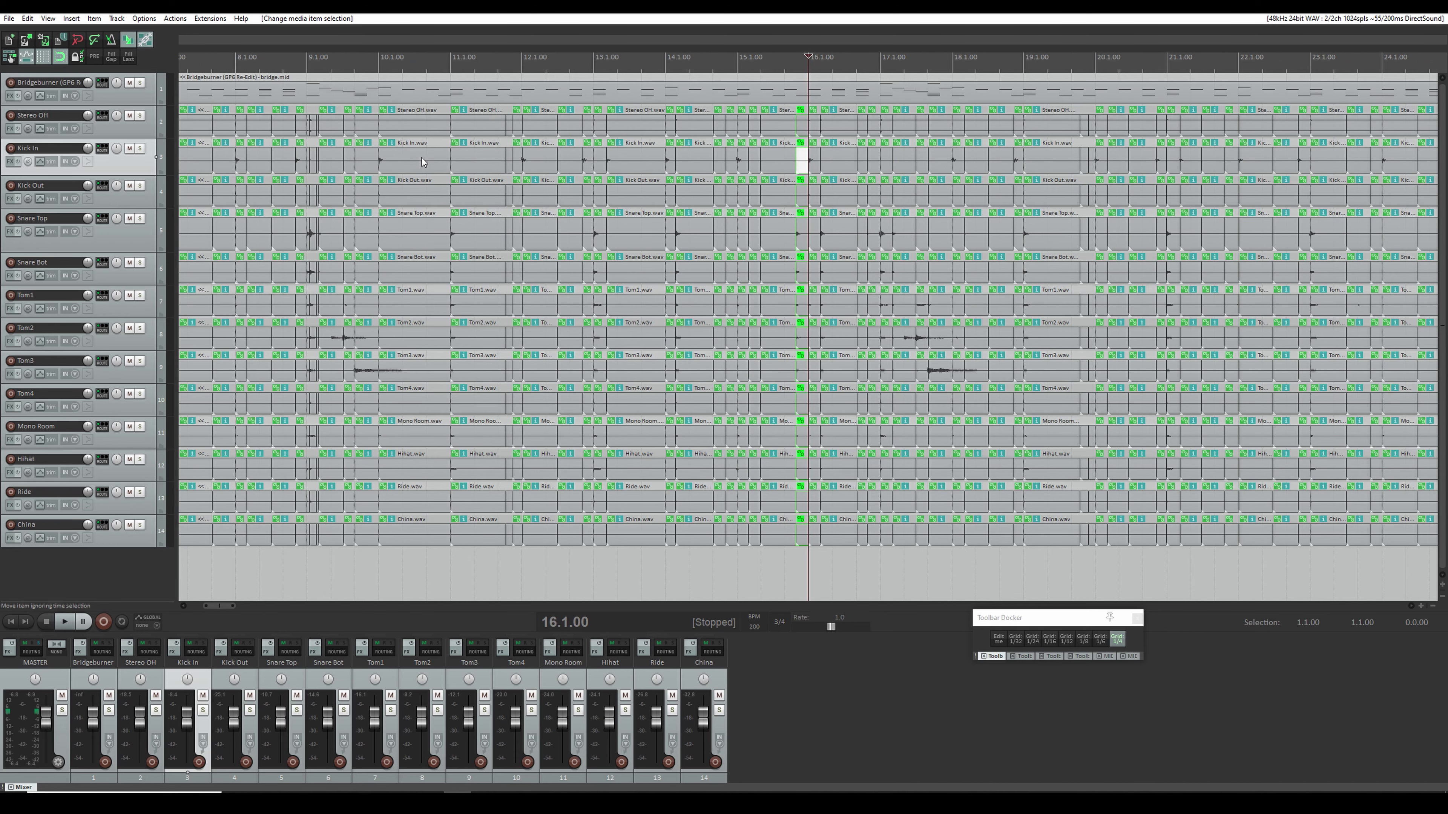
scroll(422, 159, down, 2)
scroll(208, 127, down, 2)
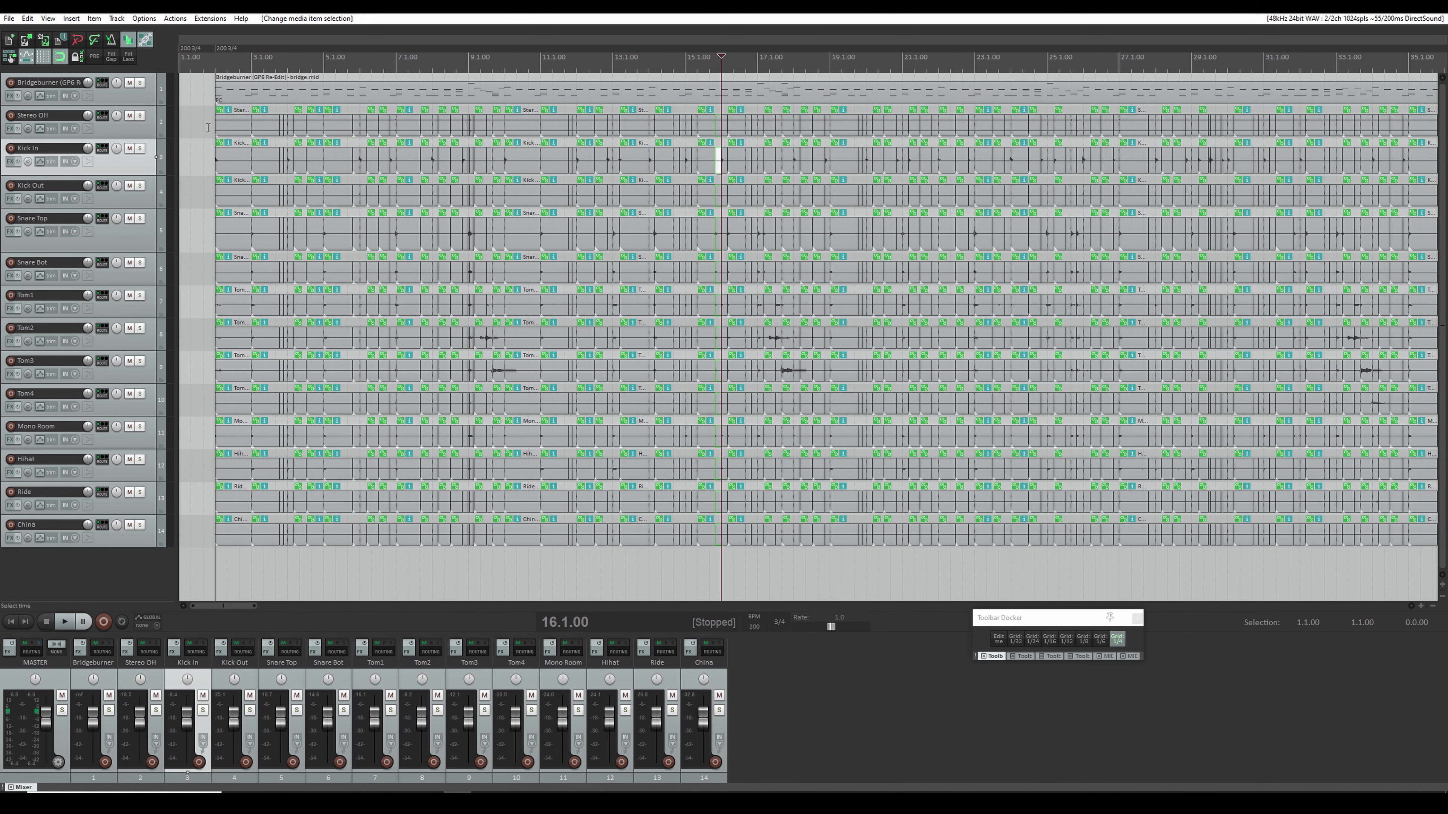
Step: Select the Stereo OH slice at bar 3 and enlarge the Snare Top track to show its waveform between bars 2 and 5
click(275, 127)
scroll(275, 127, up, 9)
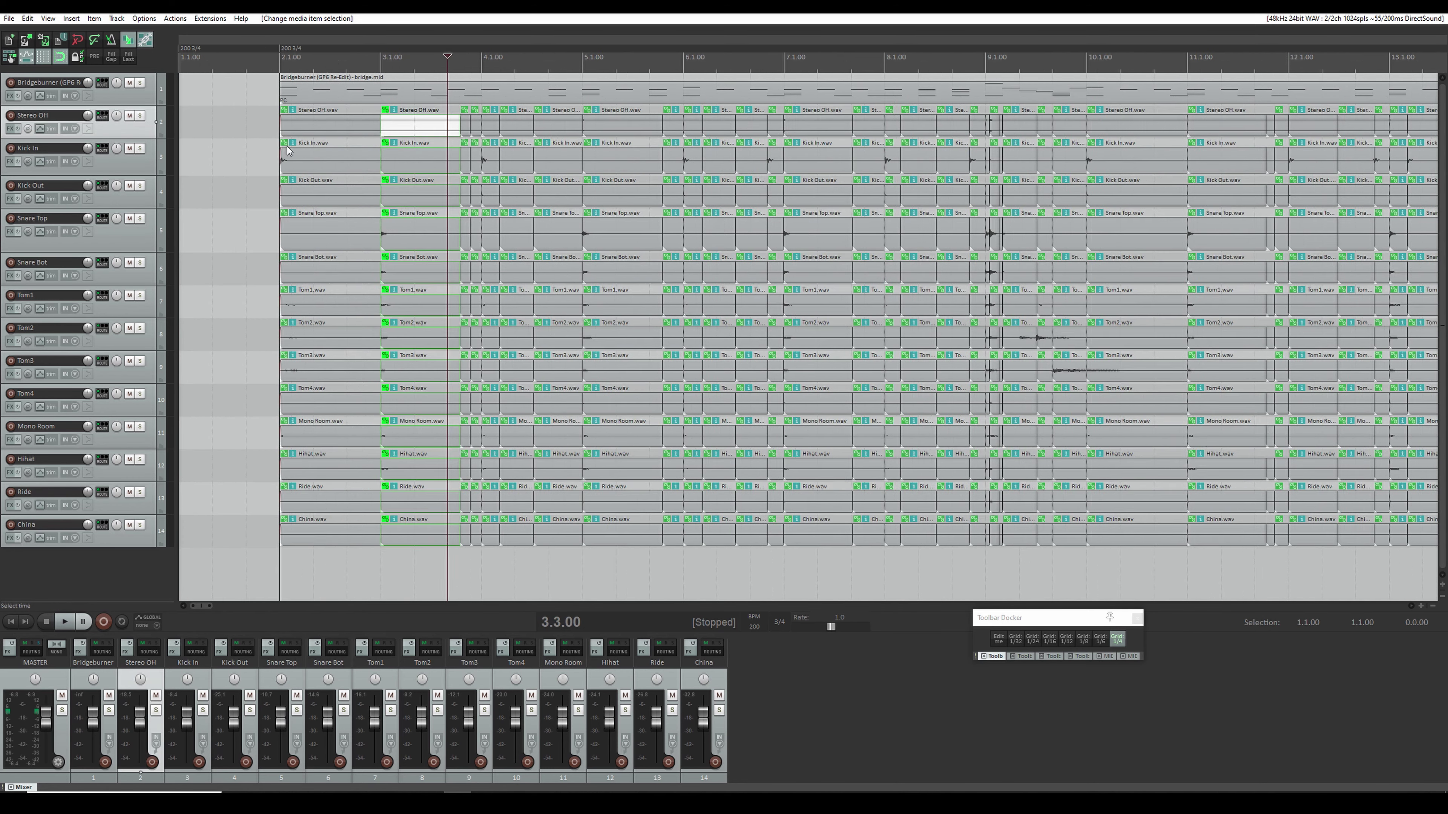
scroll(833, 184, up, 3)
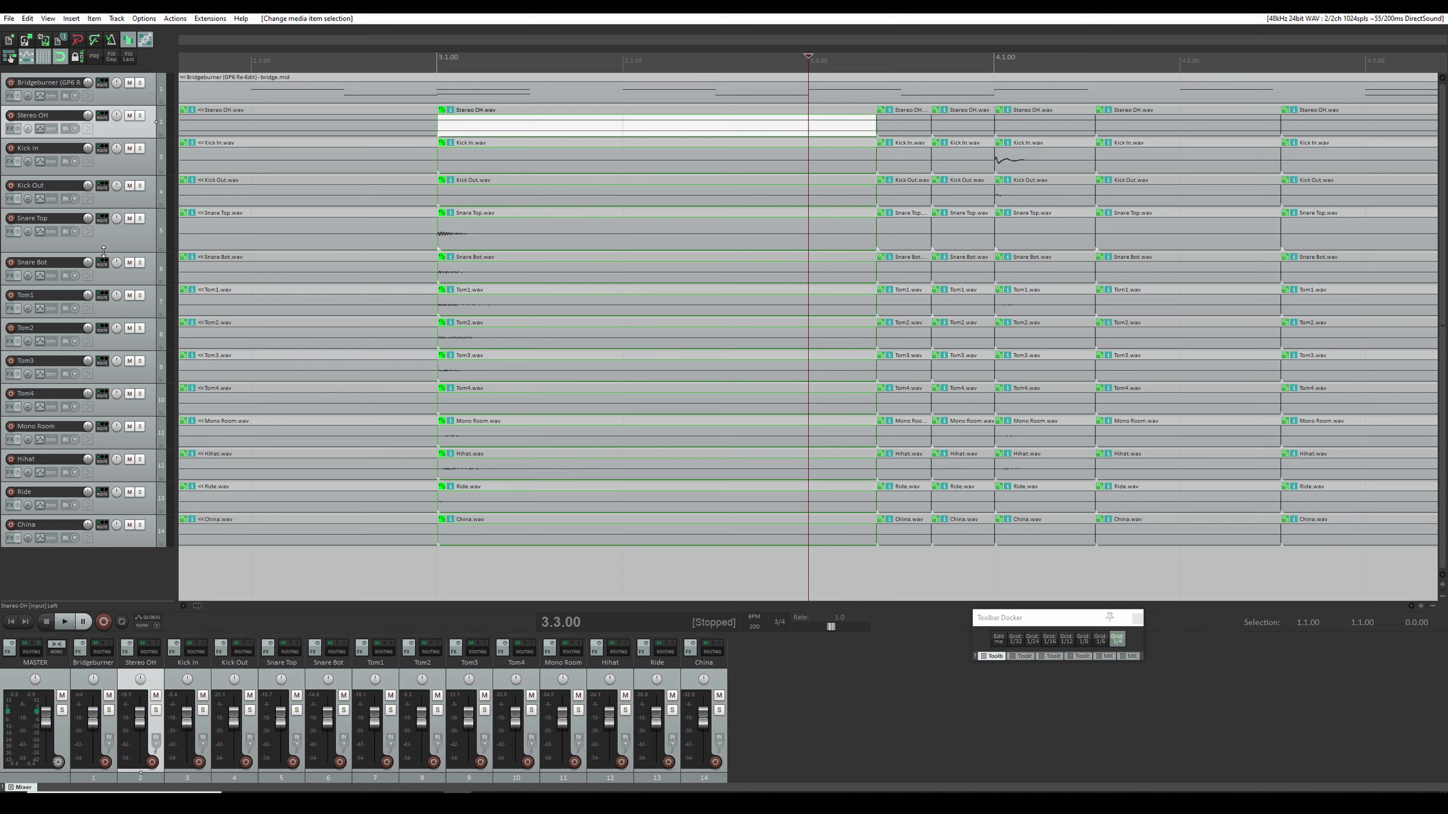
drag(103, 251, 110, 387)
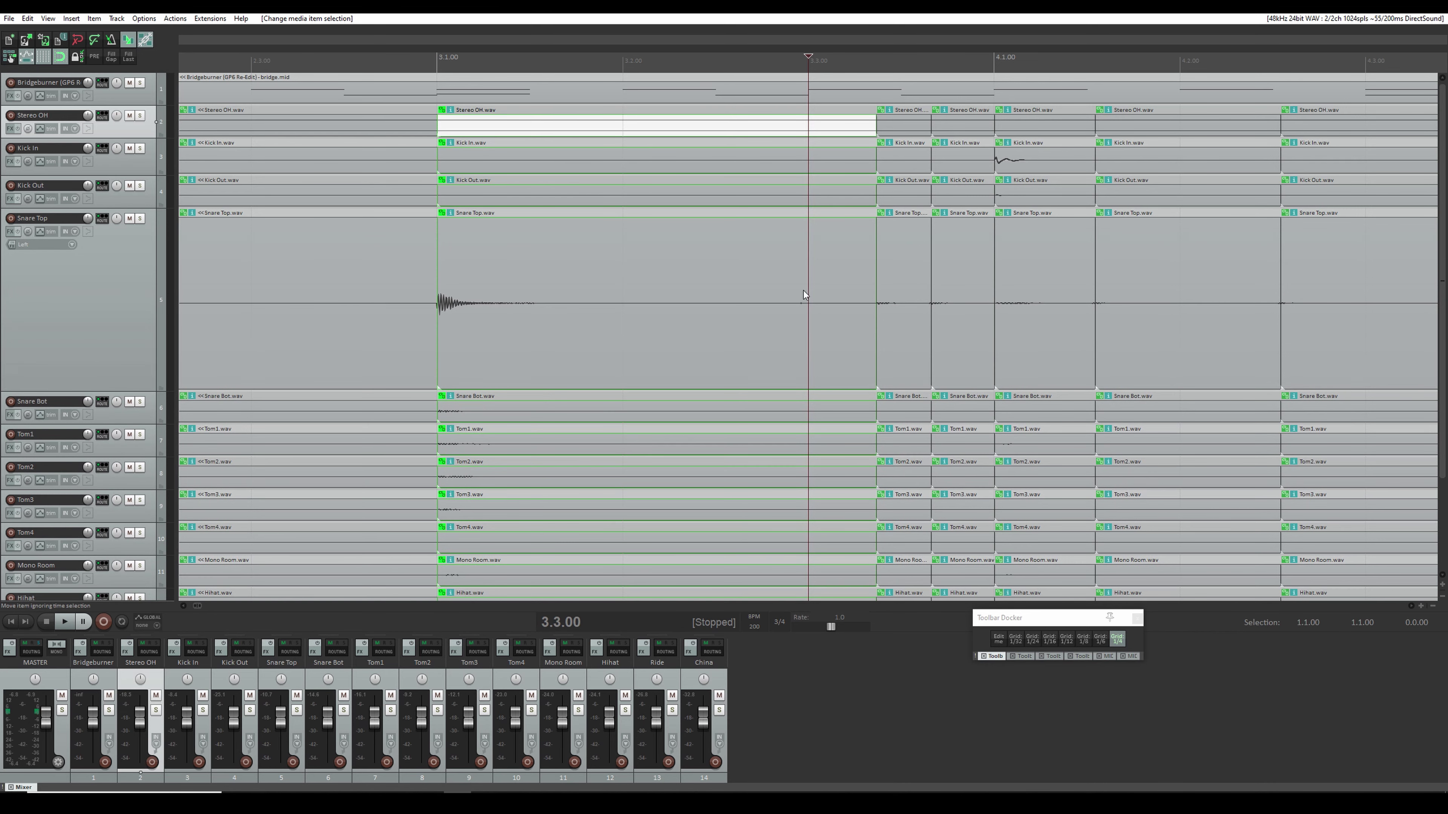
scroll(938, 310, down, 3)
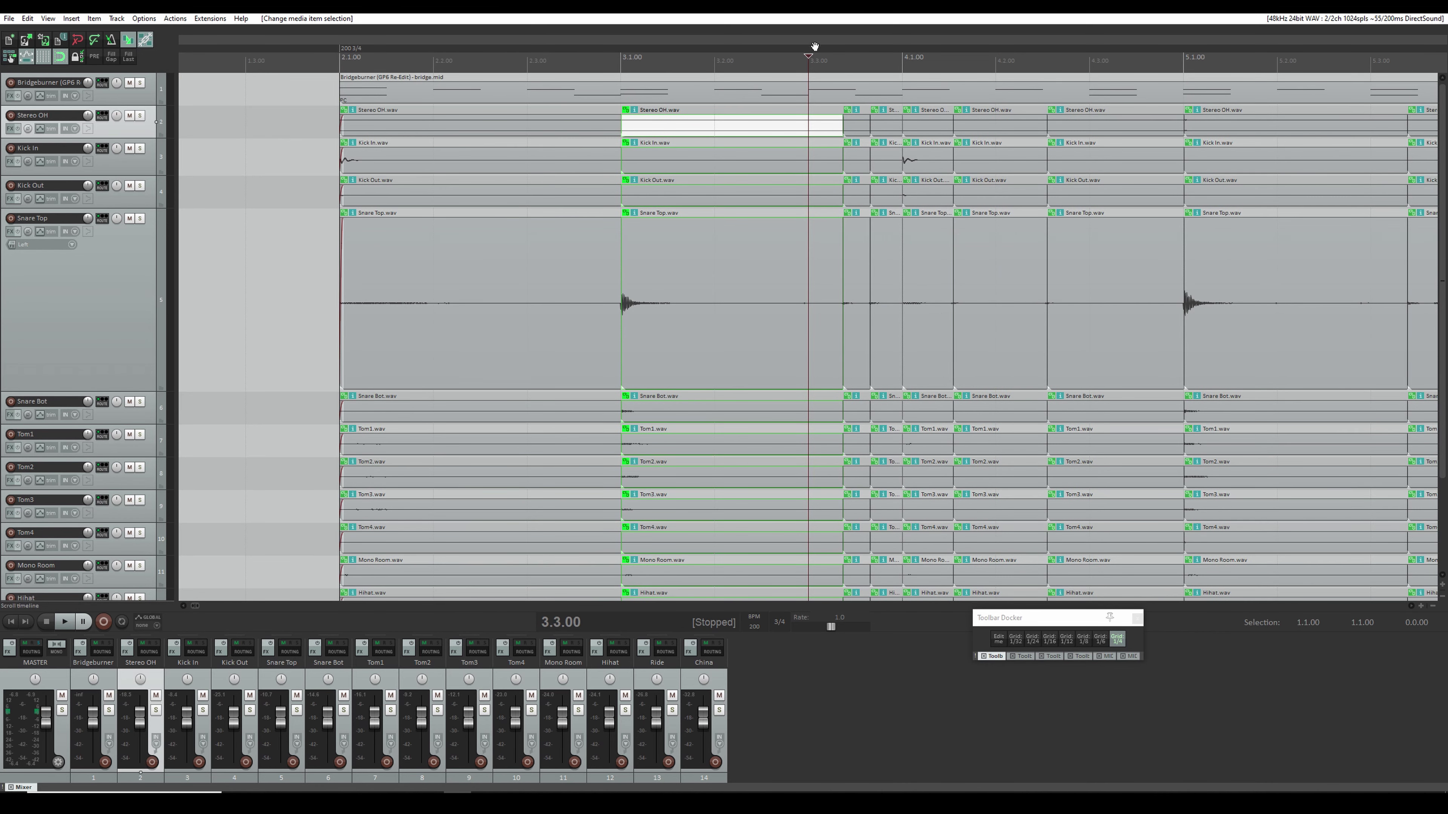
Step: Play the sliced drums from 2.1.00 past bar 4 and stop playback
click(351, 64)
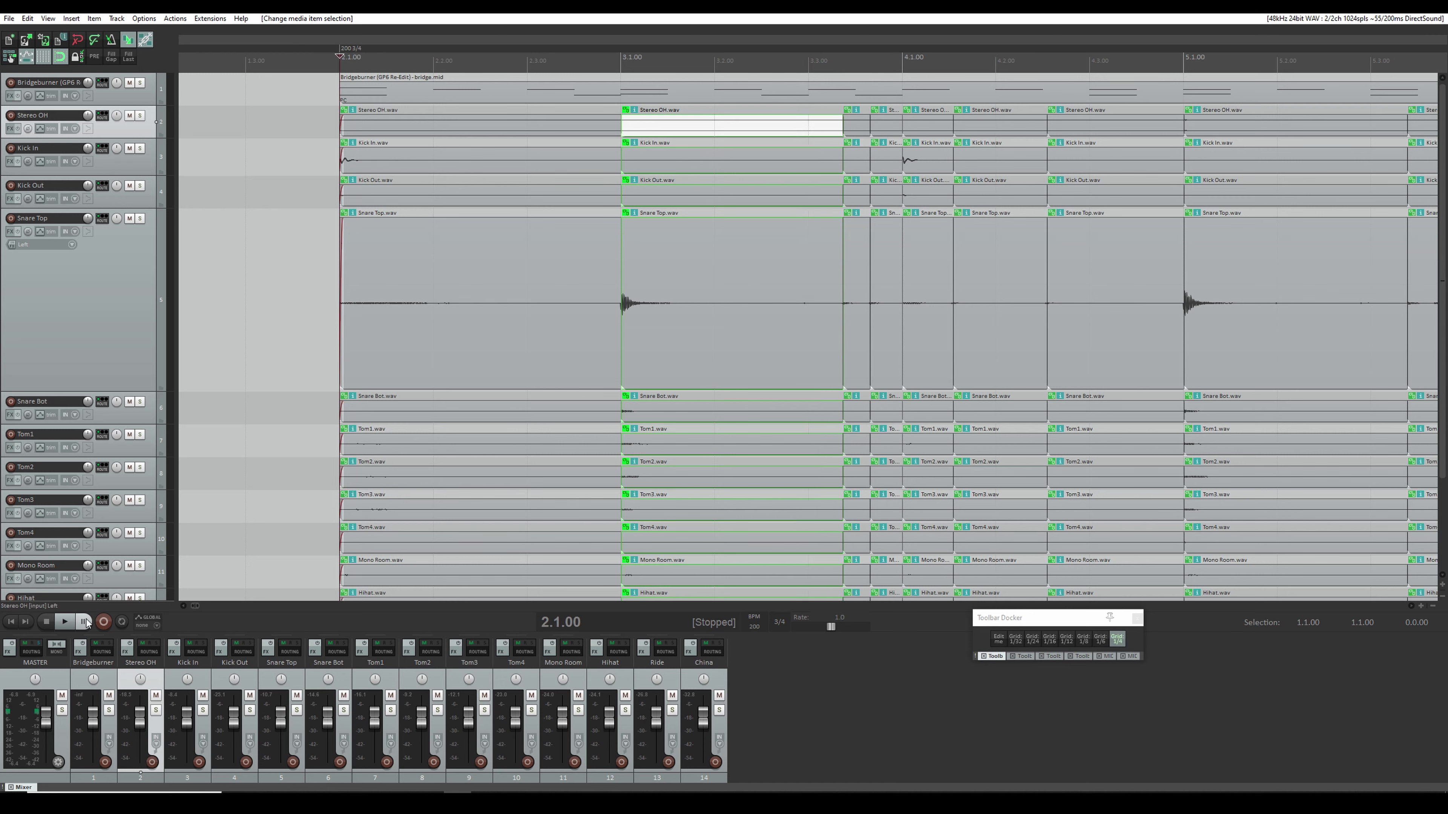
click(64, 622)
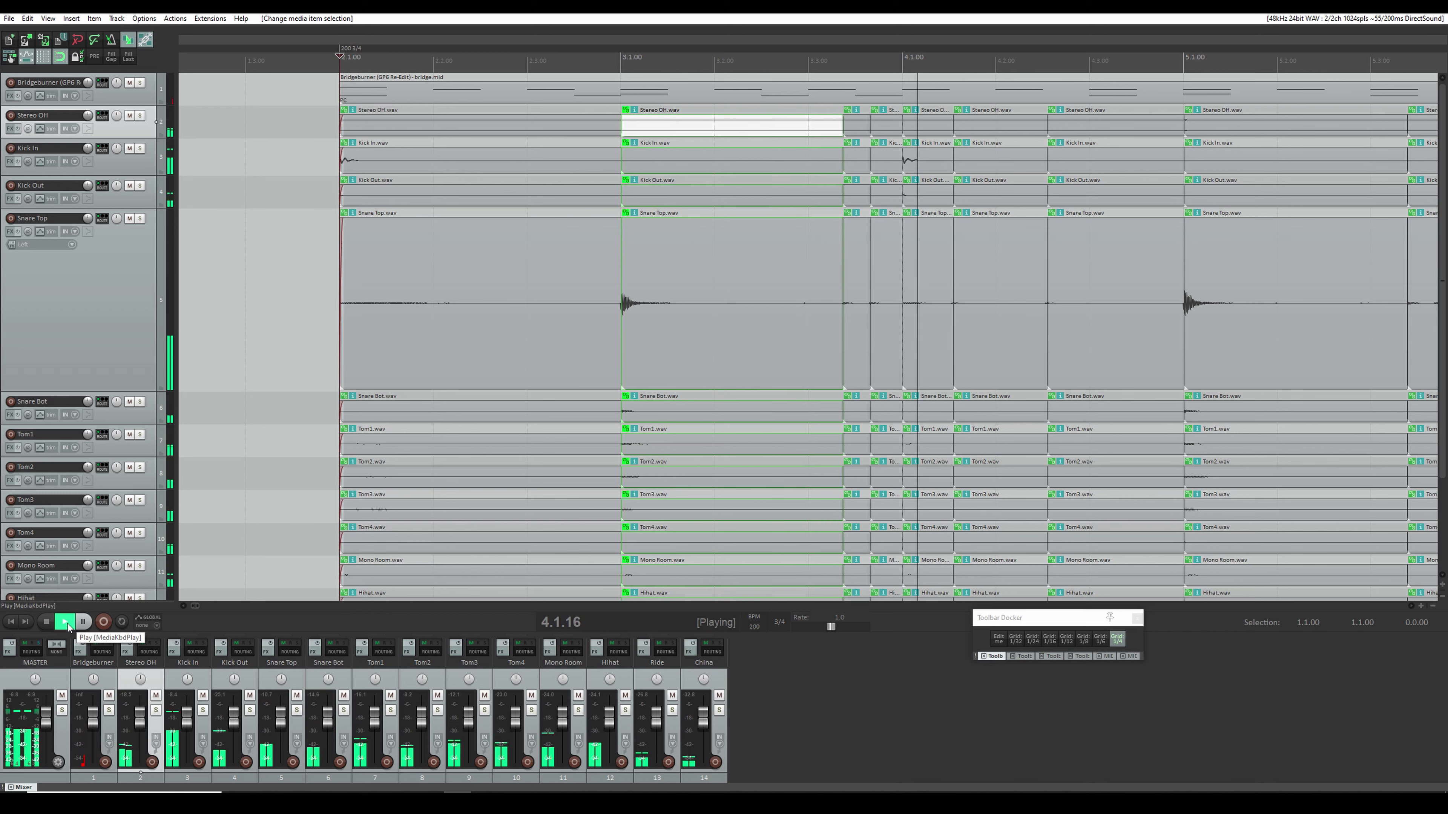
click(45, 622)
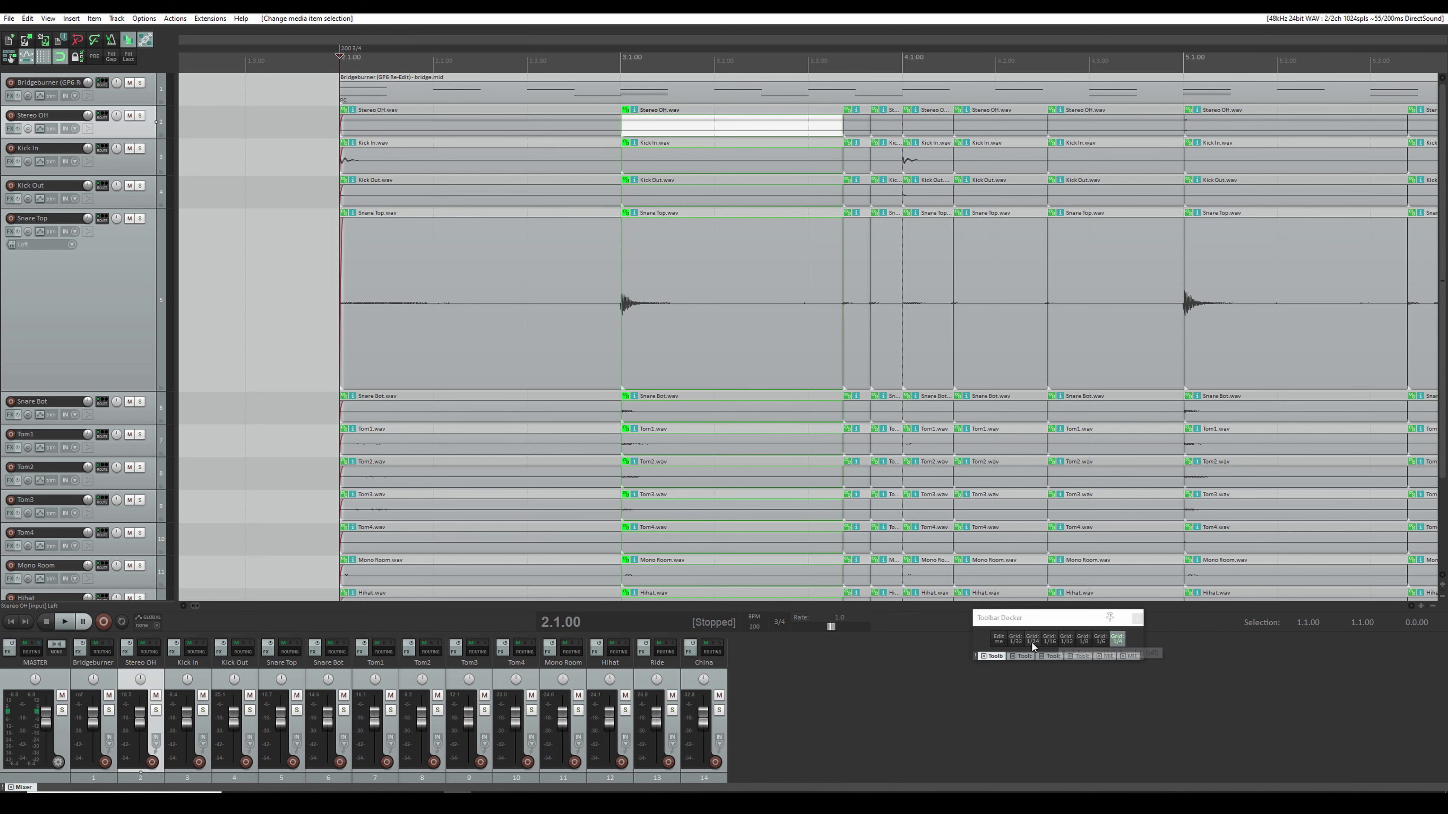
Step: Set the grid to 1/16 and check the two short Snare Top slices just before bar 4
click(1049, 642)
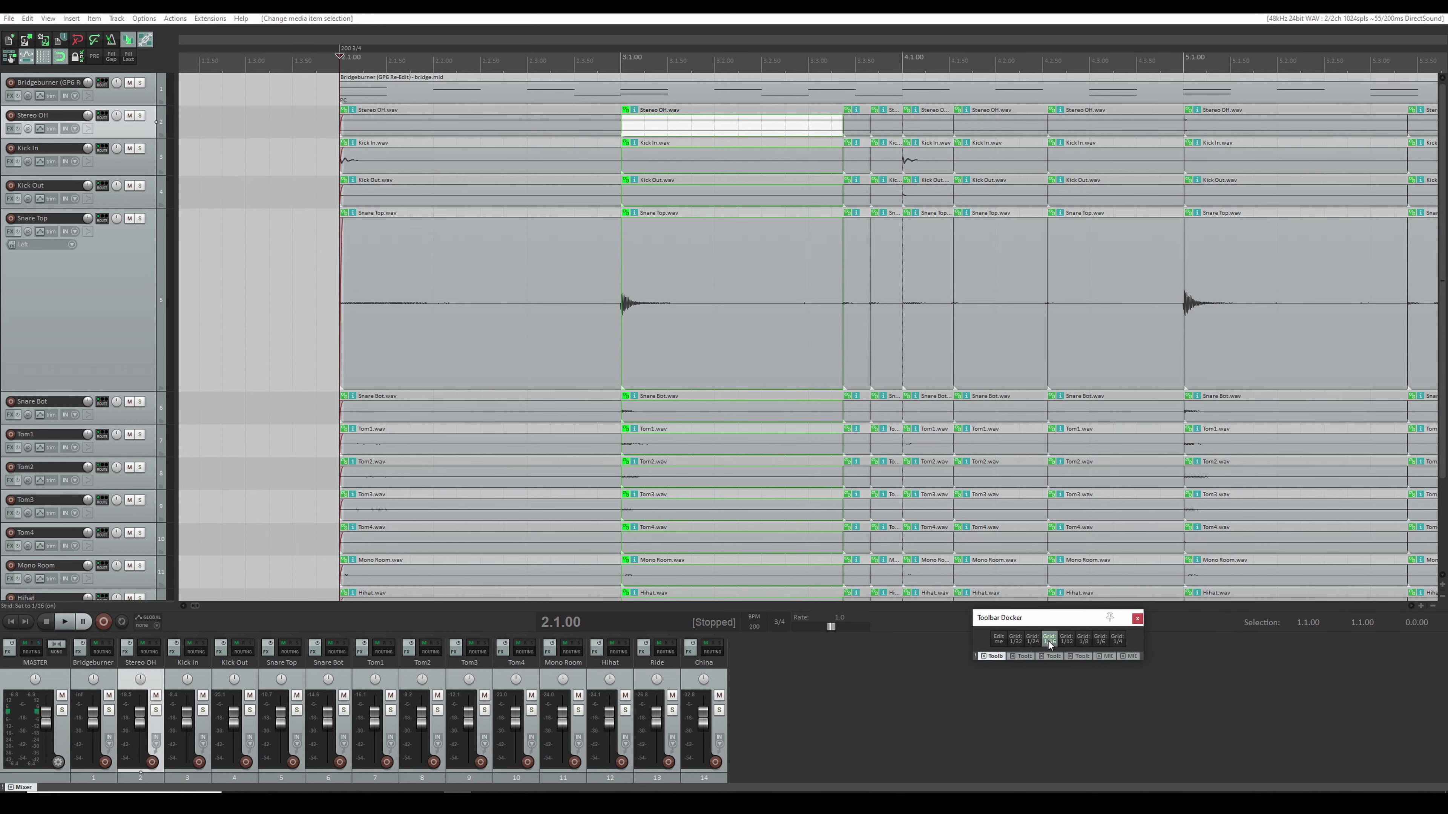
click(849, 229)
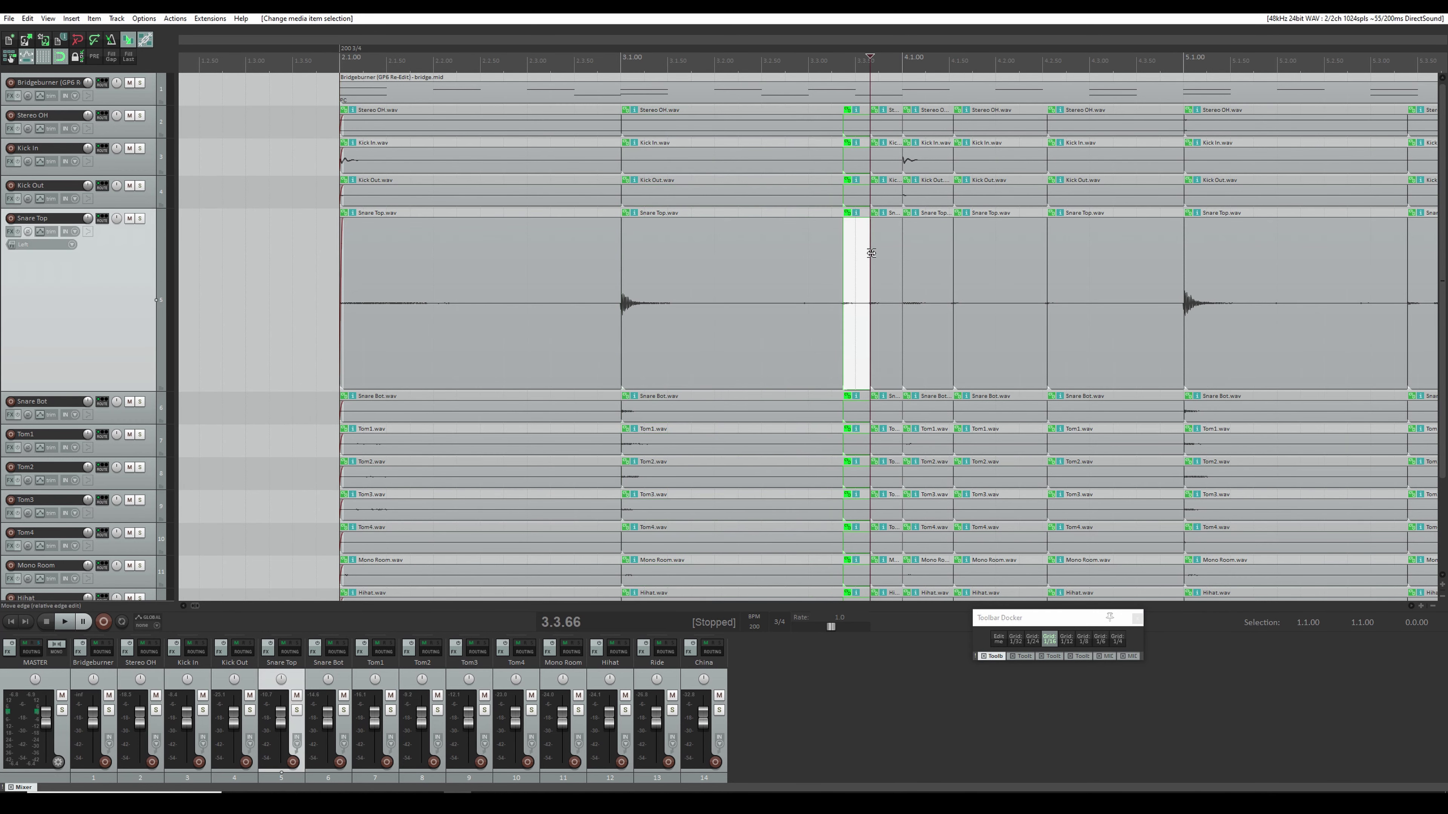
scroll(866, 251, up, 5)
click(862, 272)
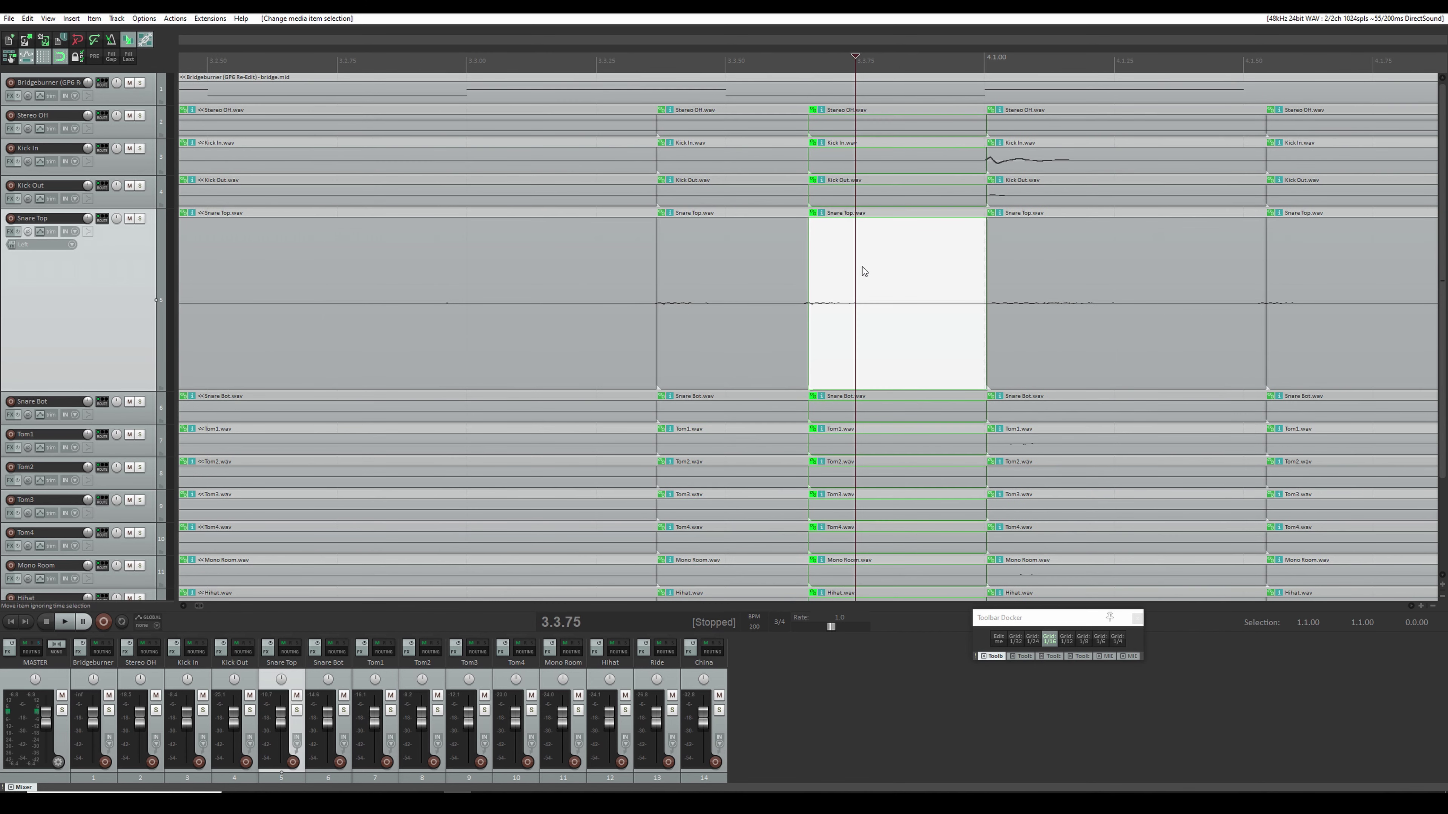
scroll(852, 283, down, 3)
click(745, 269)
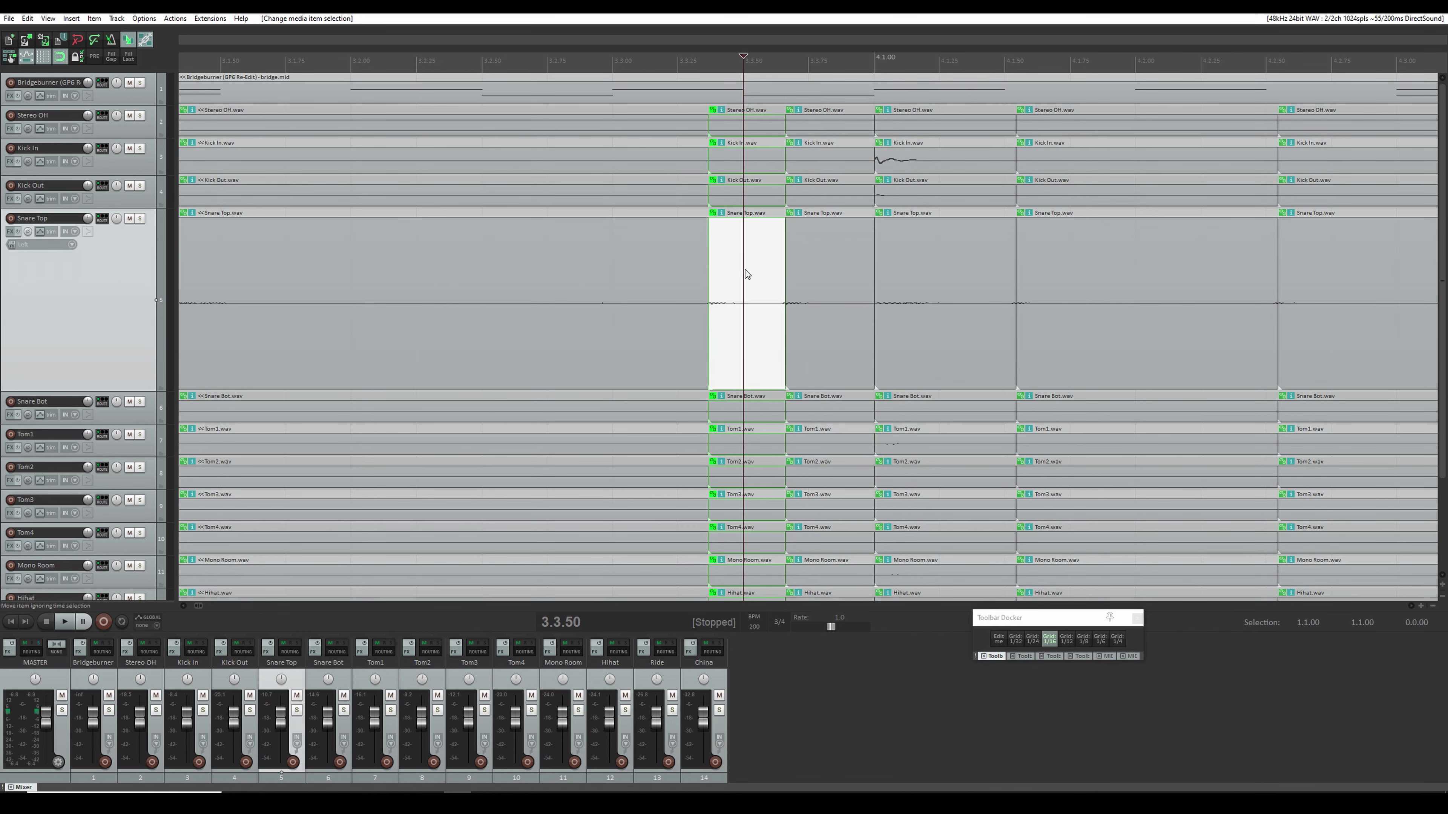
Step: Align the slice at bar 4 to 4.1.00 across all the grouped drum tracks
click(886, 292)
scroll(887, 292, up, 3)
scroll(875, 291, up, 5)
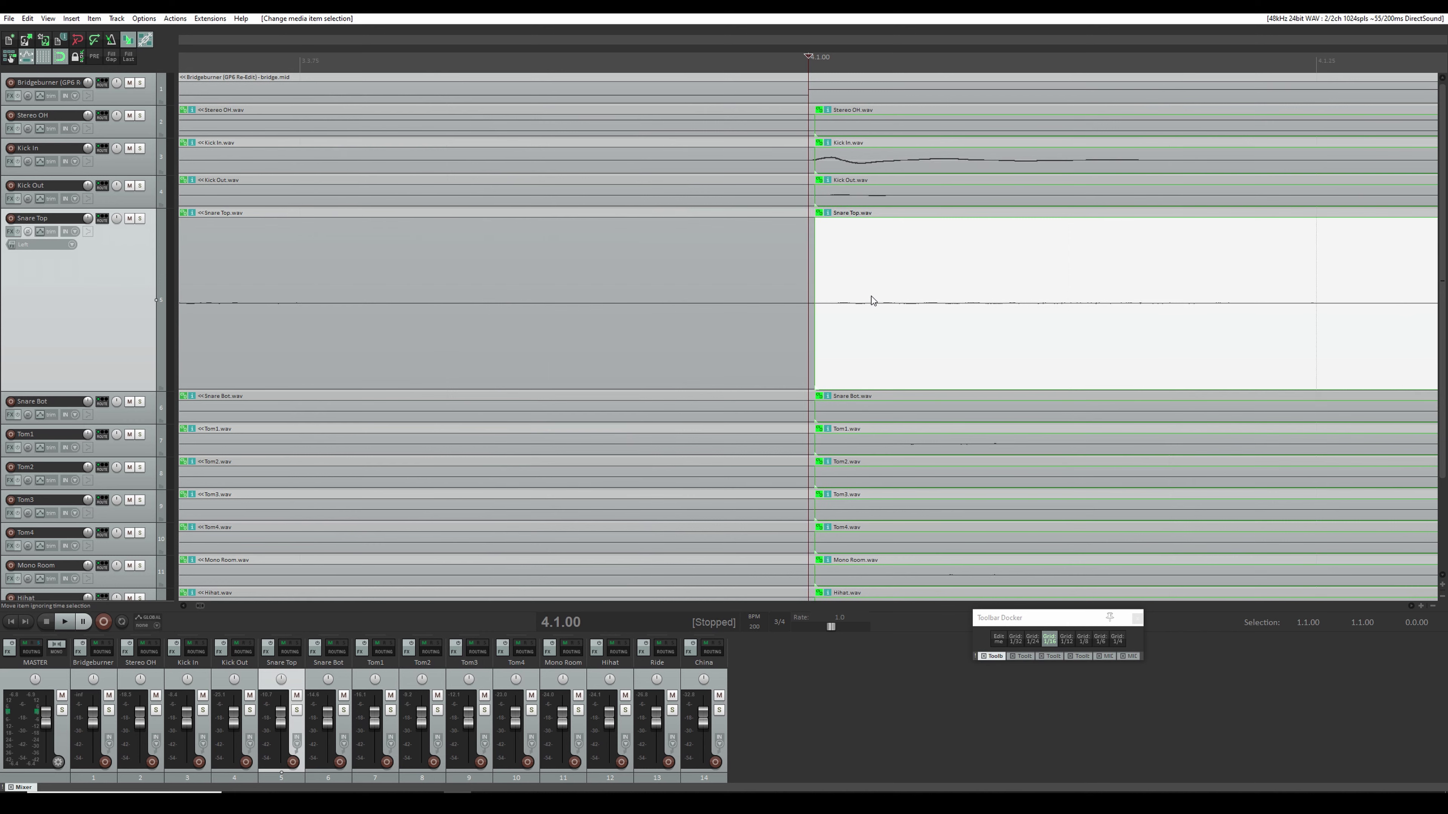
drag(817, 295, 805, 295)
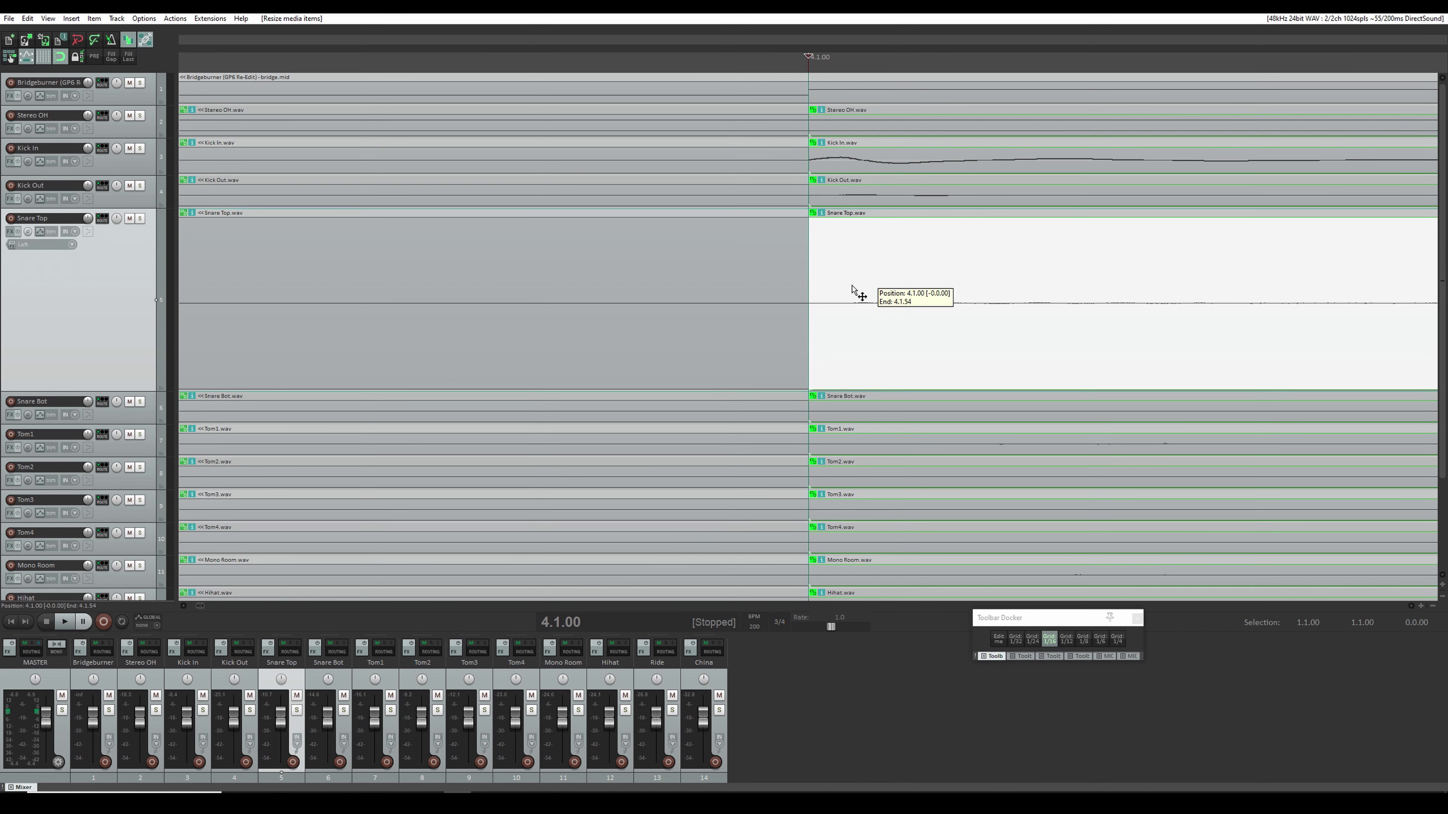
Step: Compare the Snare Top slices on both sides of 4.1.00 with the 1/16 grid lines
scroll(841, 289, down, 3)
click(767, 288)
scroll(768, 288, down, 3)
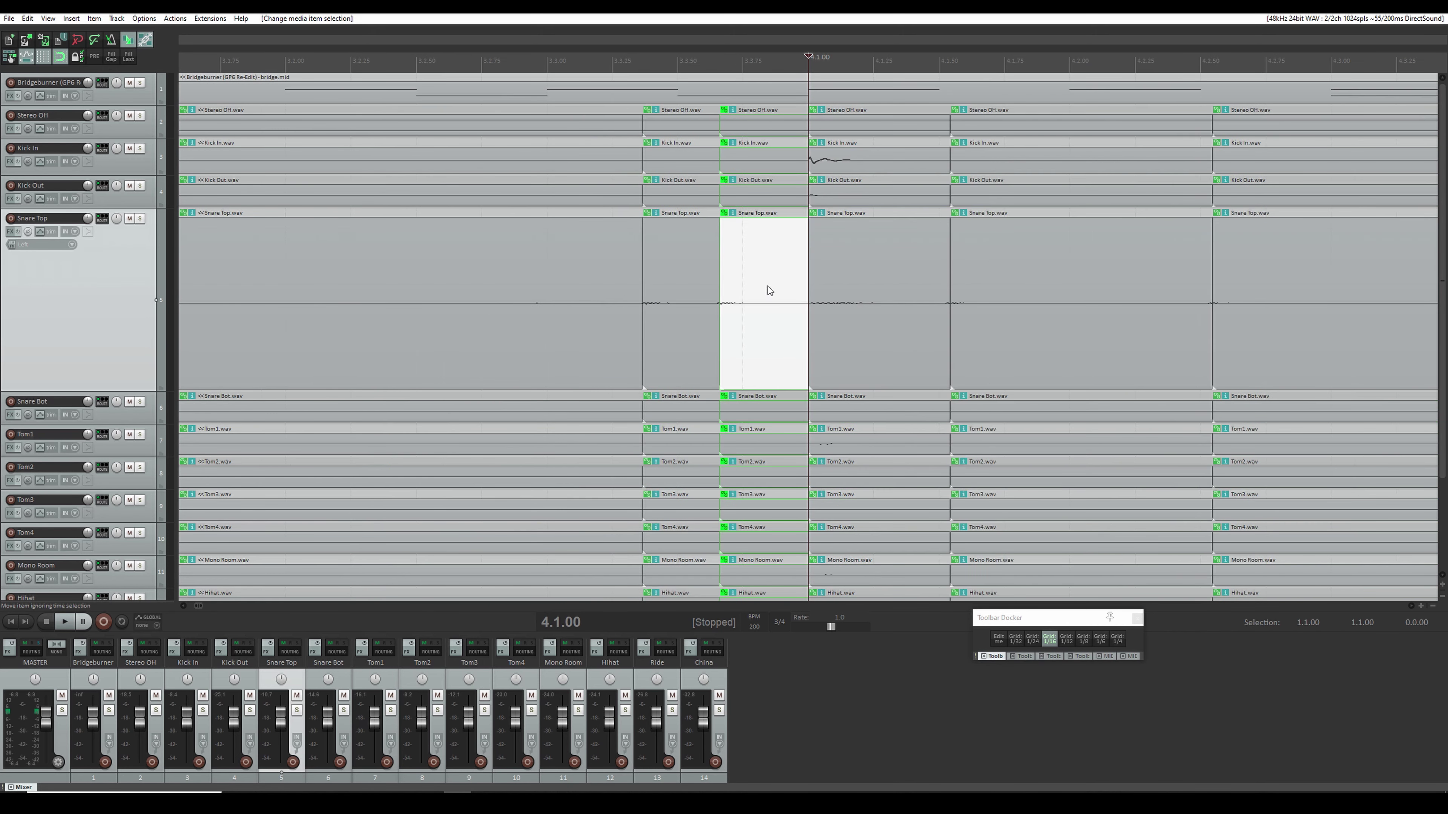
scroll(796, 297, up, 4)
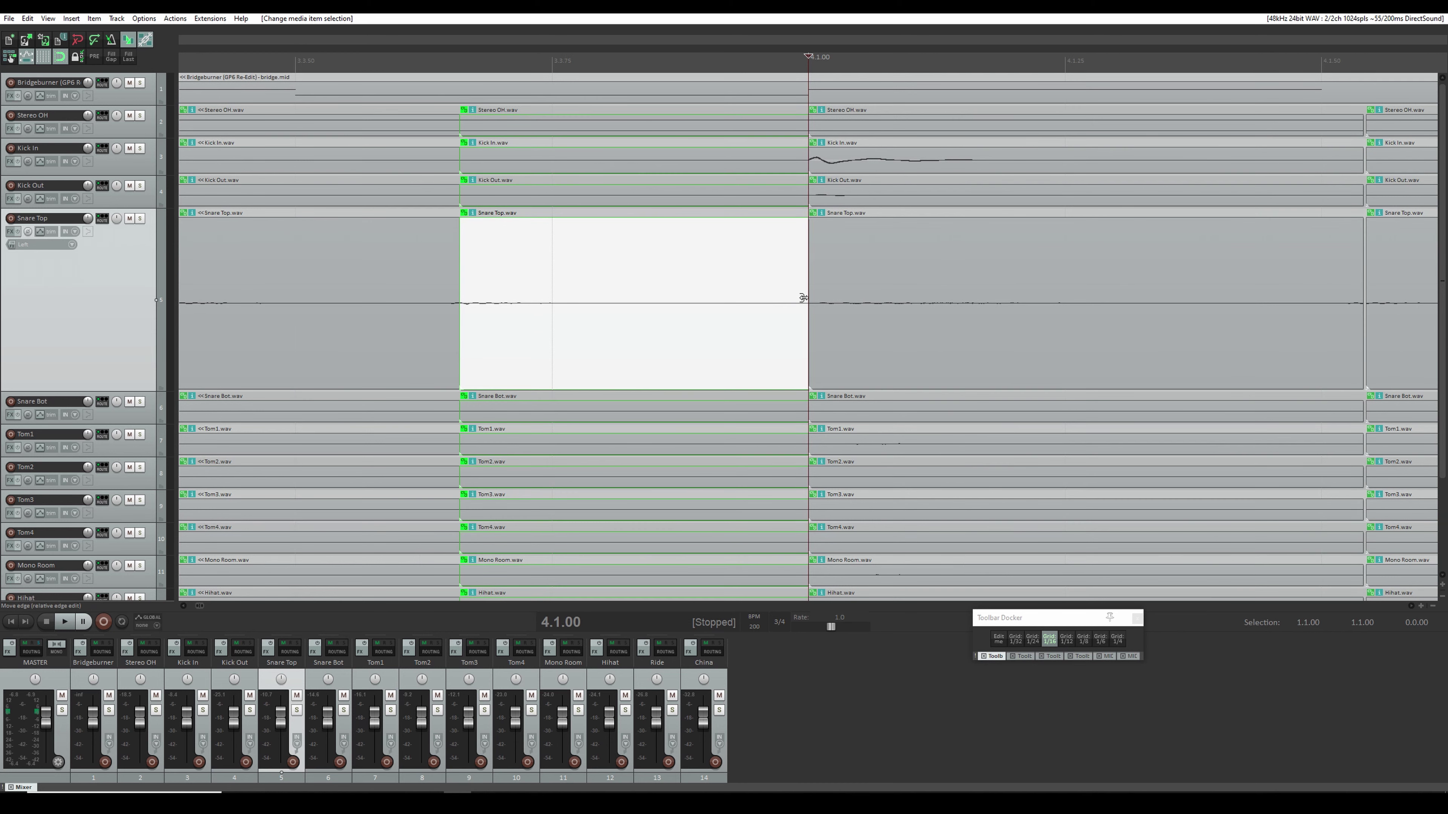
scroll(804, 297, down, 2)
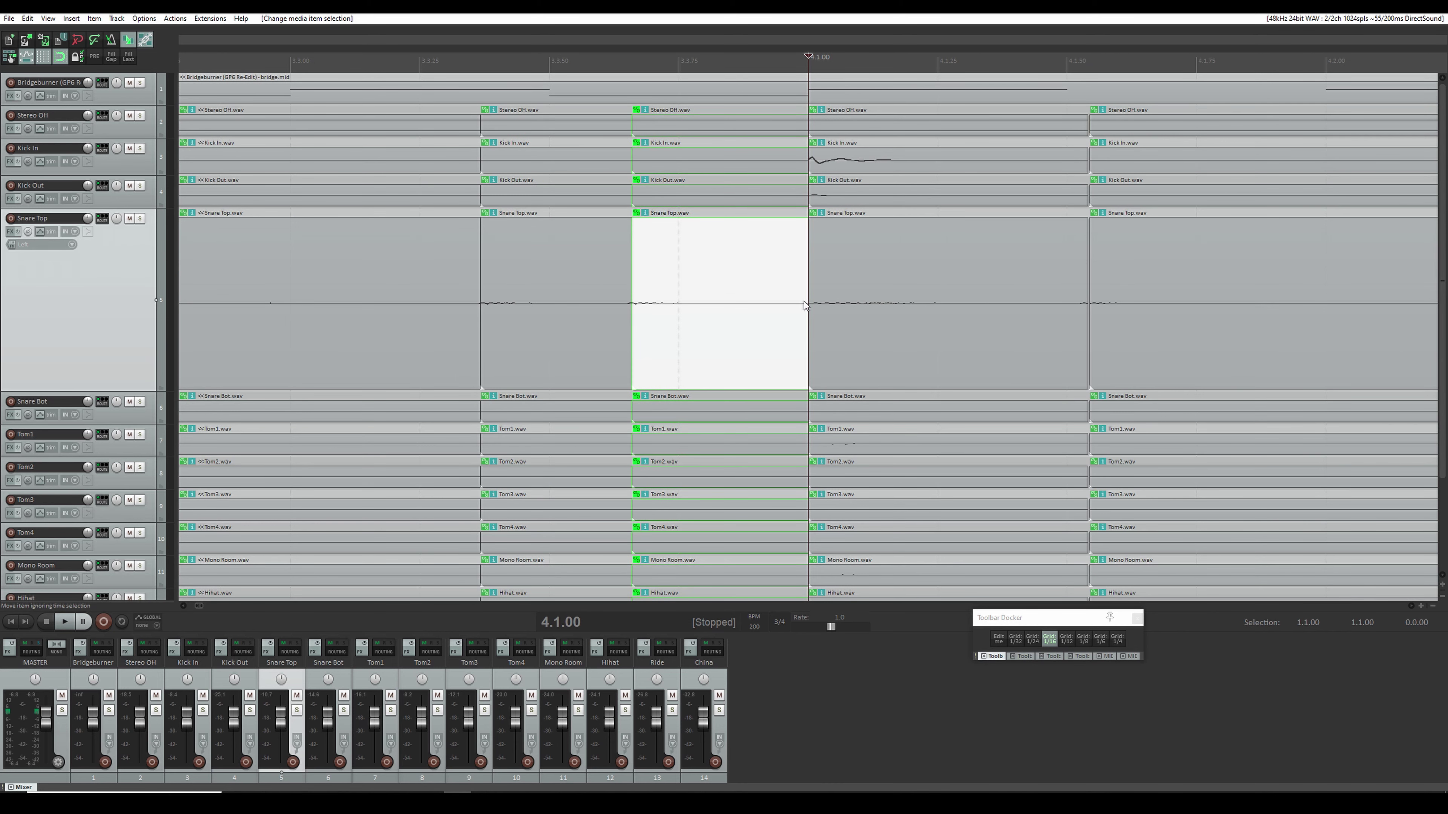
scroll(1195, 251, down, 3)
click(1033, 267)
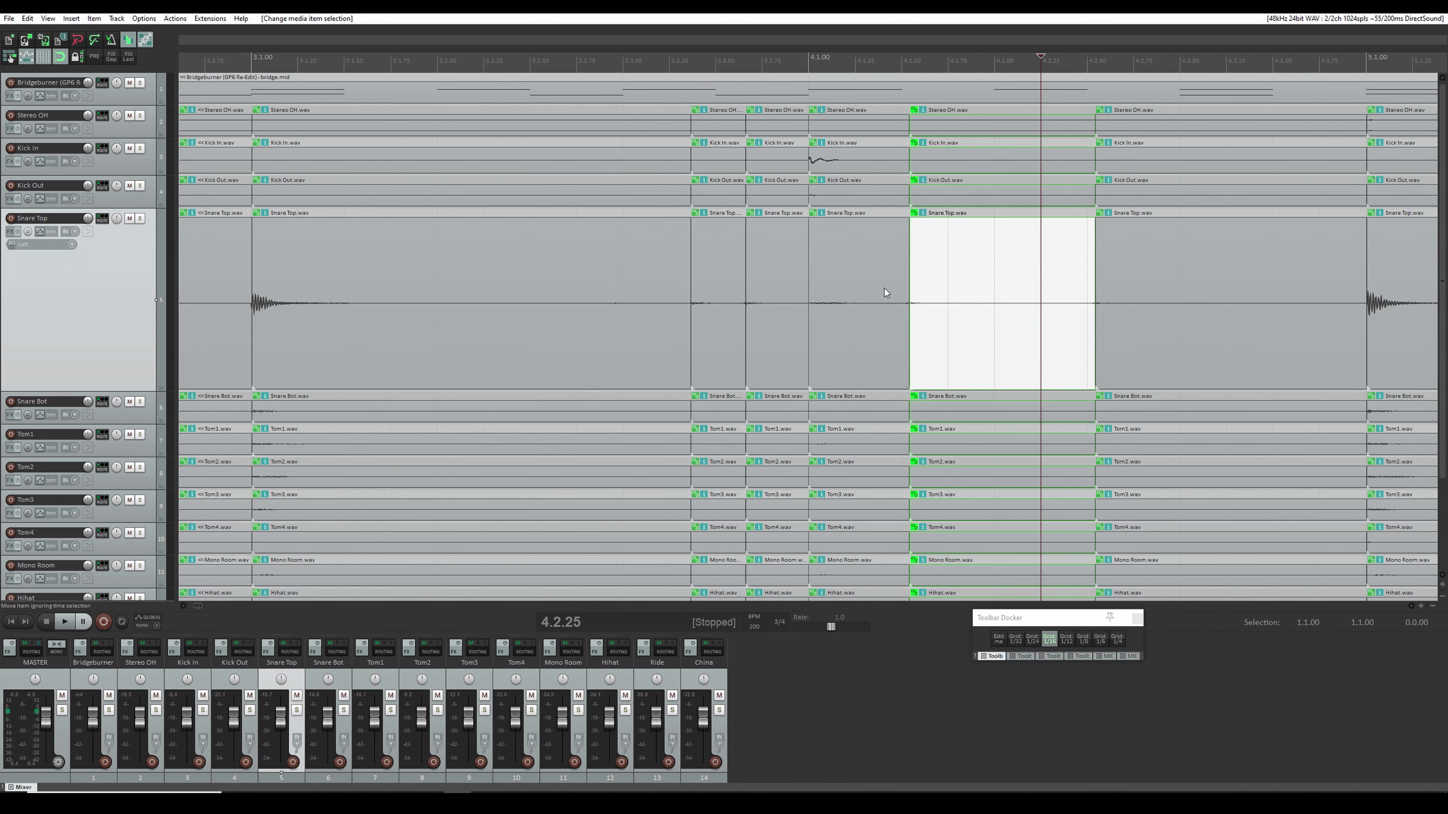
scroll(826, 285, down, 2)
scroll(675, 269, up, 4)
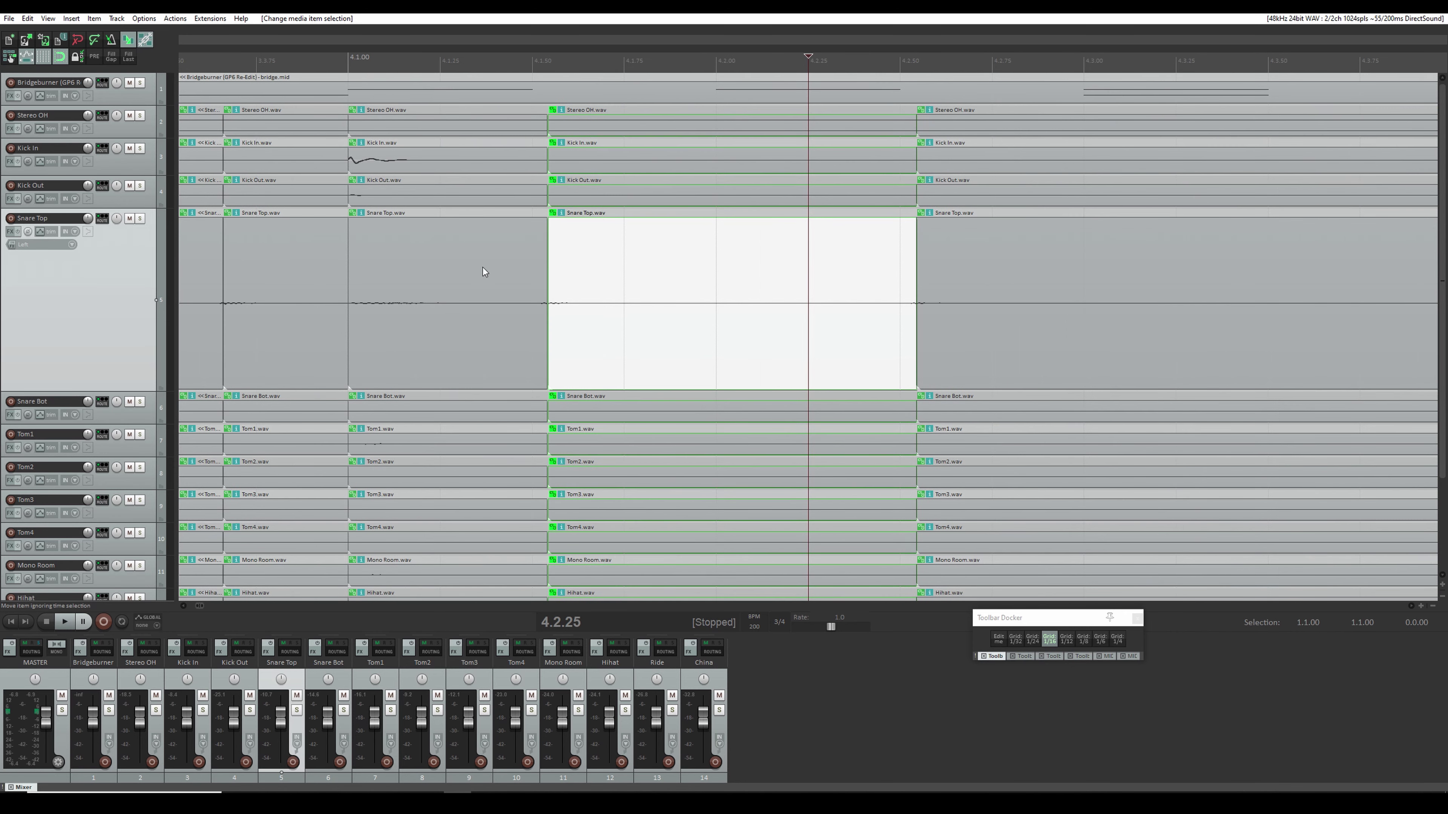
click(431, 262)
scroll(430, 261, down, 2)
Step: Align the two short slices before bar 4 to 3.3.75 and 3.3.50, each ending where the following slice starts
click(718, 261)
scroll(717, 263, up, 3)
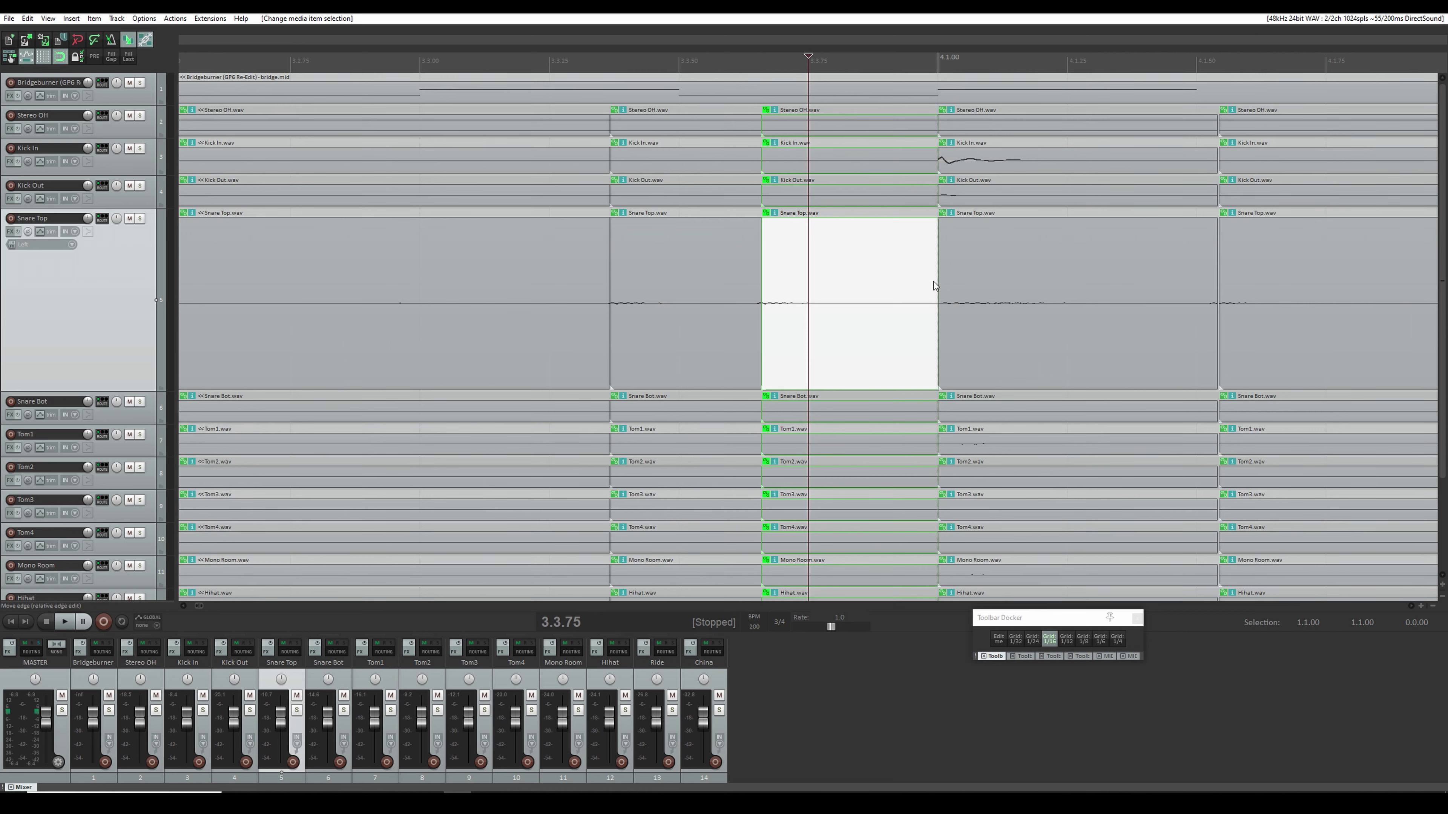
drag(843, 283, 939, 275)
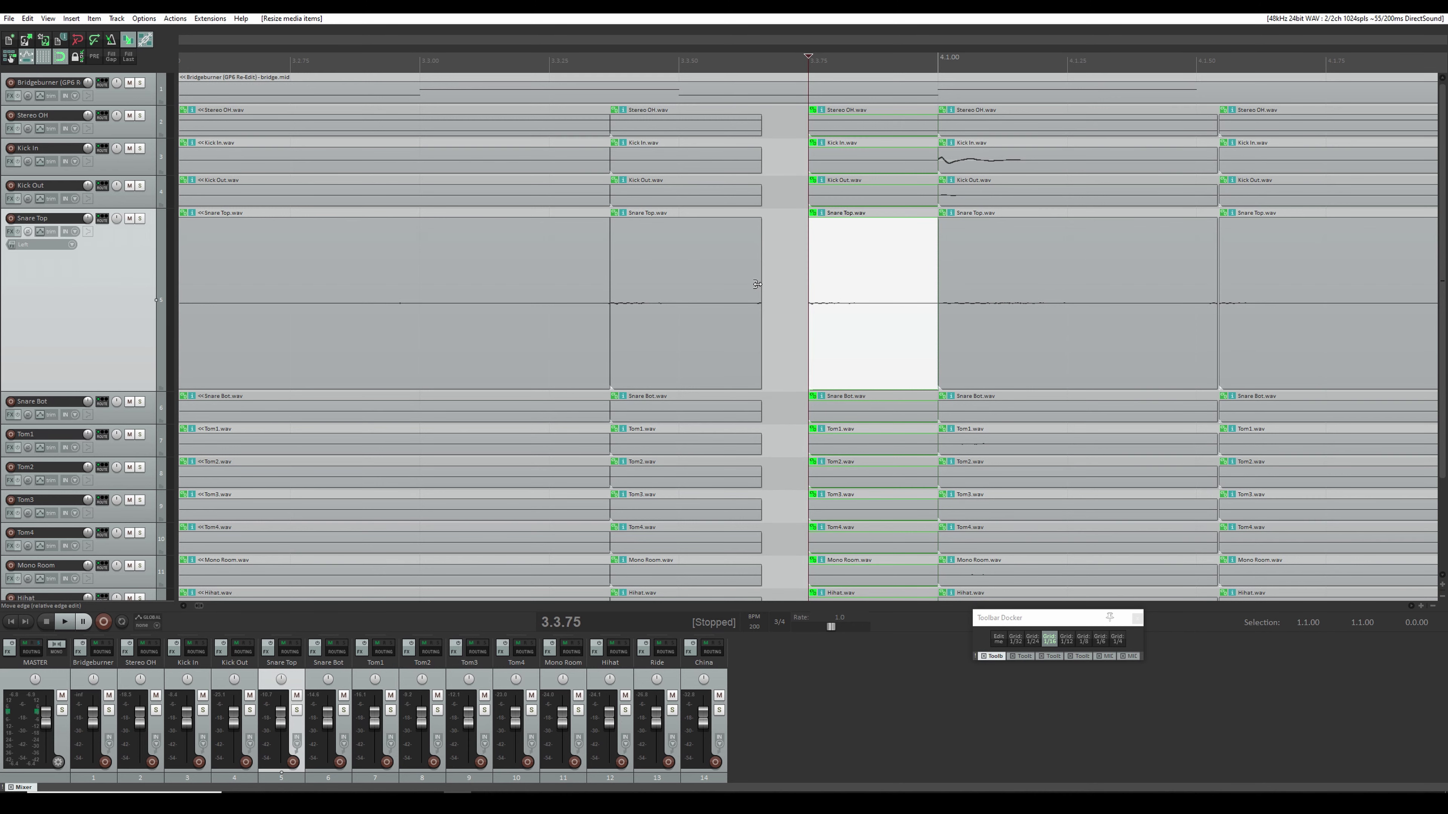
drag(668, 285, 808, 280)
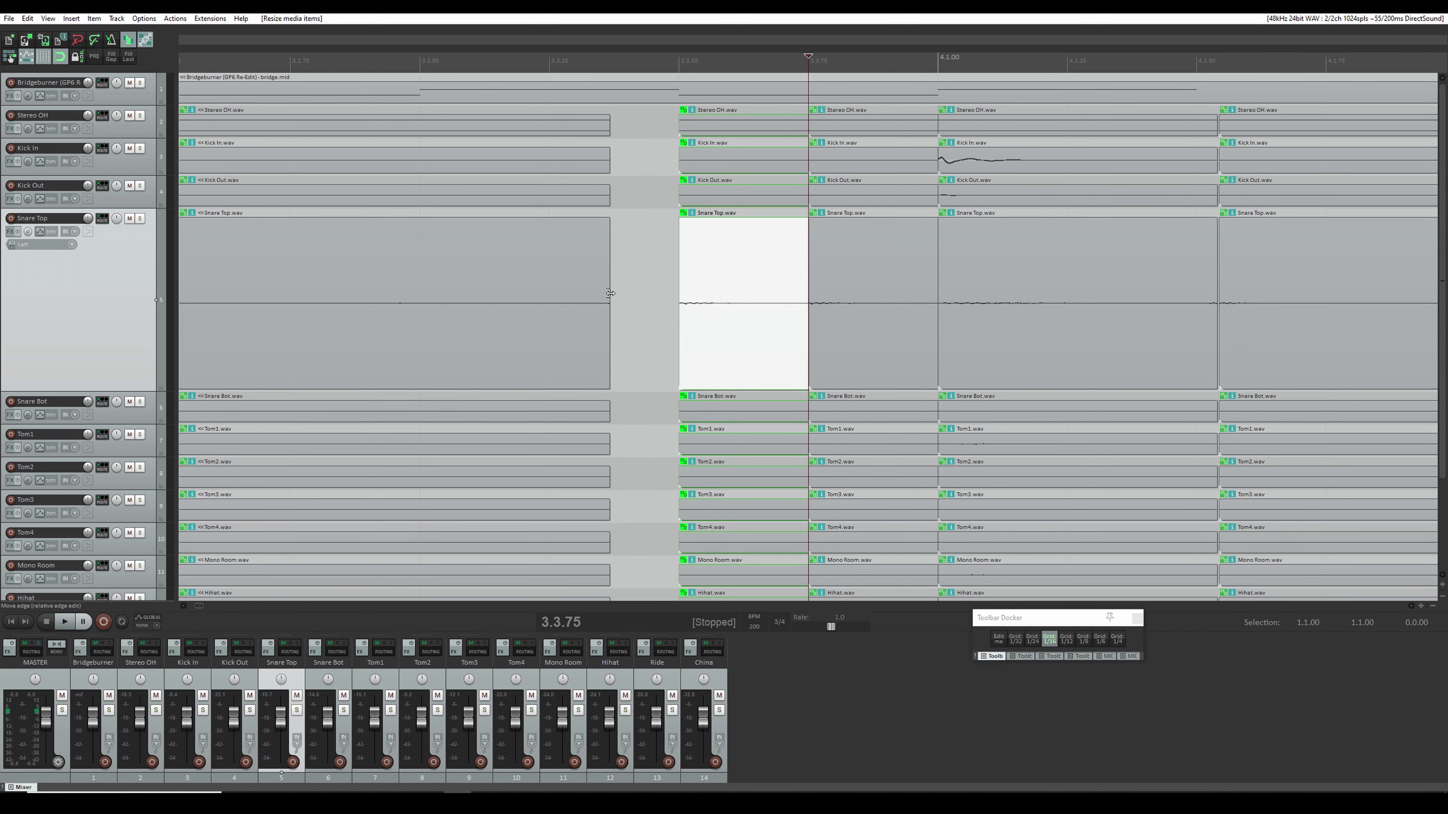
Step: Turn off snapping and extend the start of the 3.3.50 slice backwards to close the gap after the bar 3 slice
mouse_move(604, 292)
mouse_down()
mouse_move(587, 294)
mouse_move(655, 291)
mouse_move(570, 291)
mouse_move(653, 265)
mouse_move(598, 273)
mouse_up()
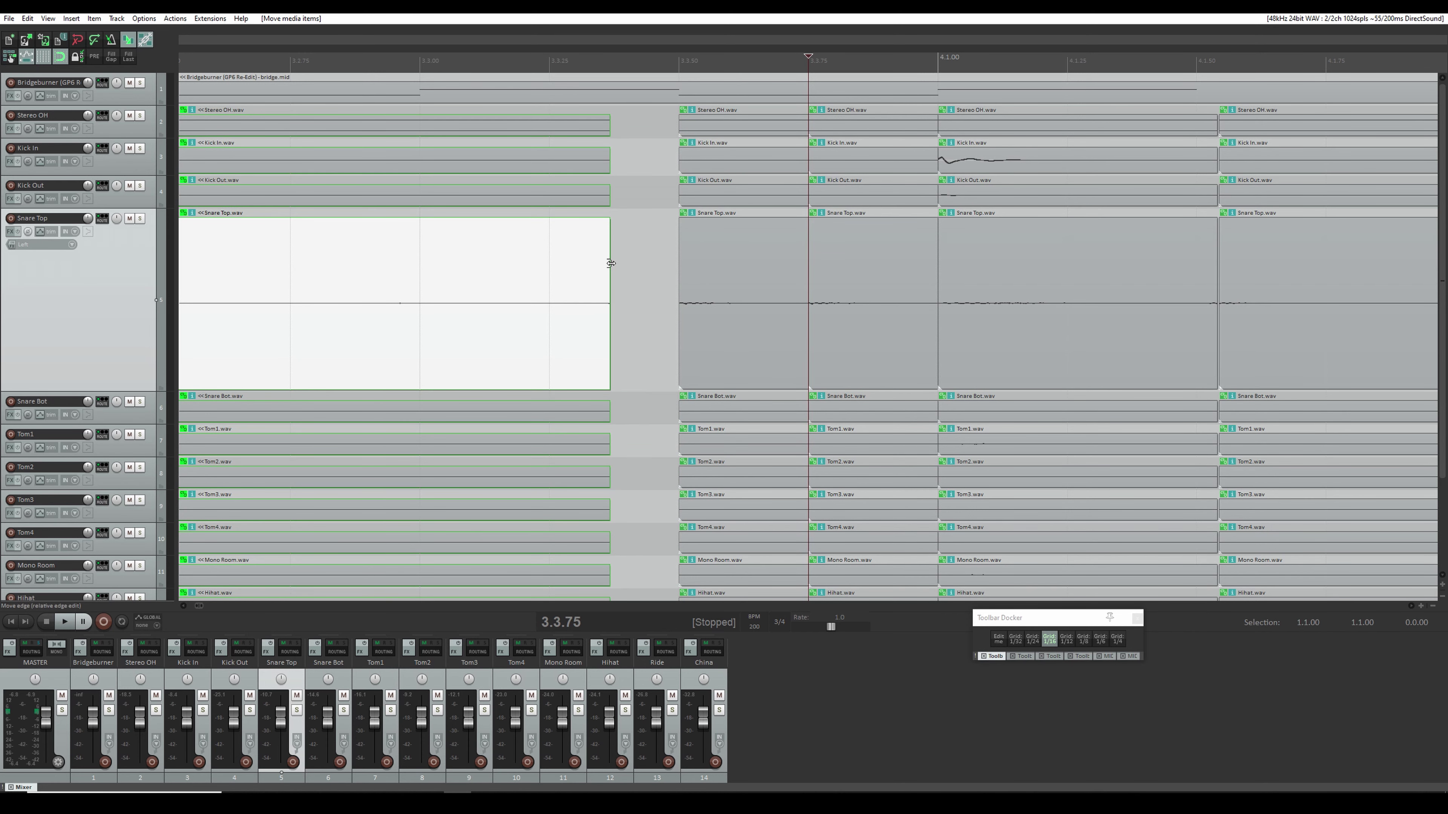
scroll(605, 273, down, 3)
click(780, 265)
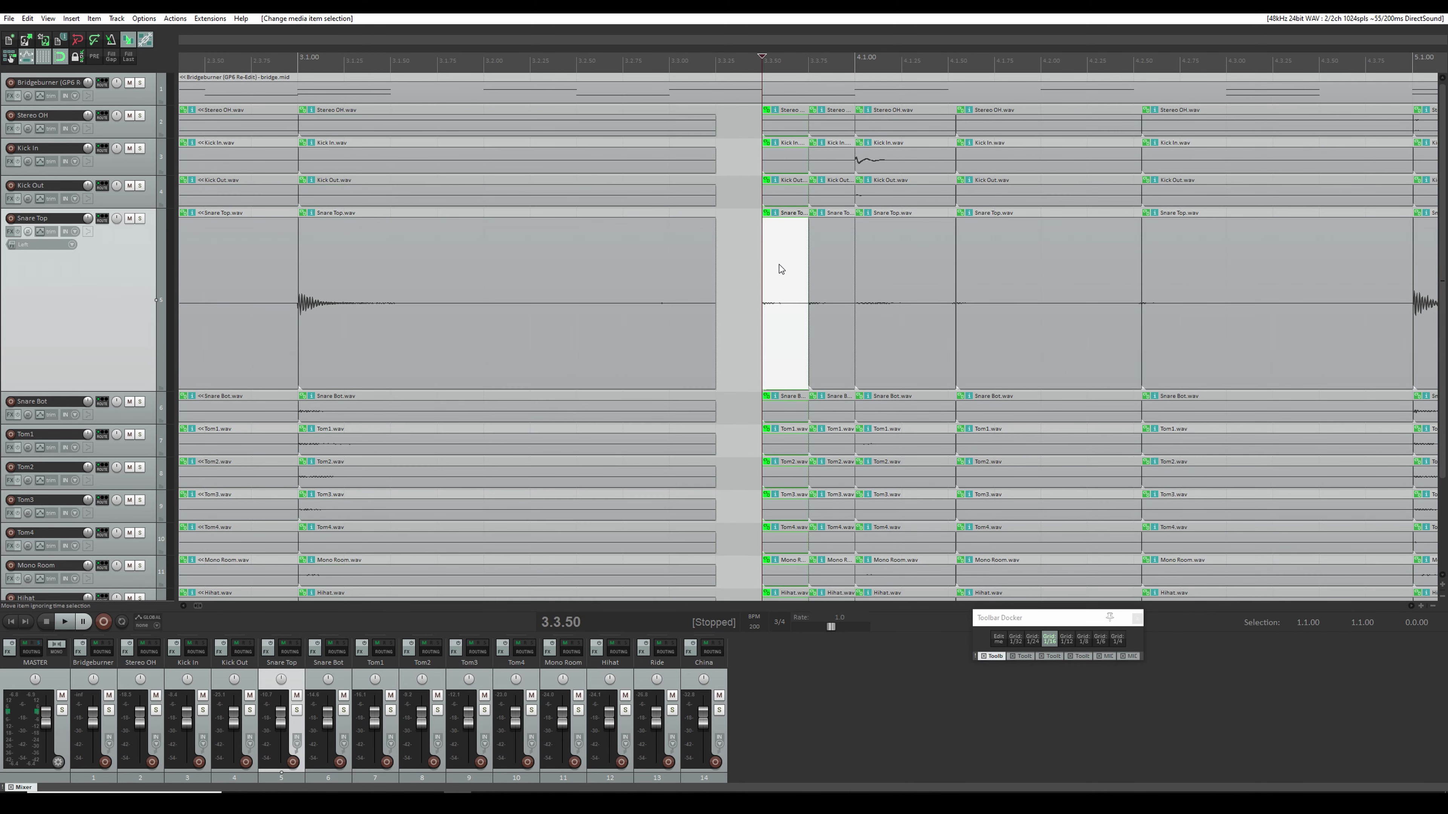
scroll(779, 265, up, 2)
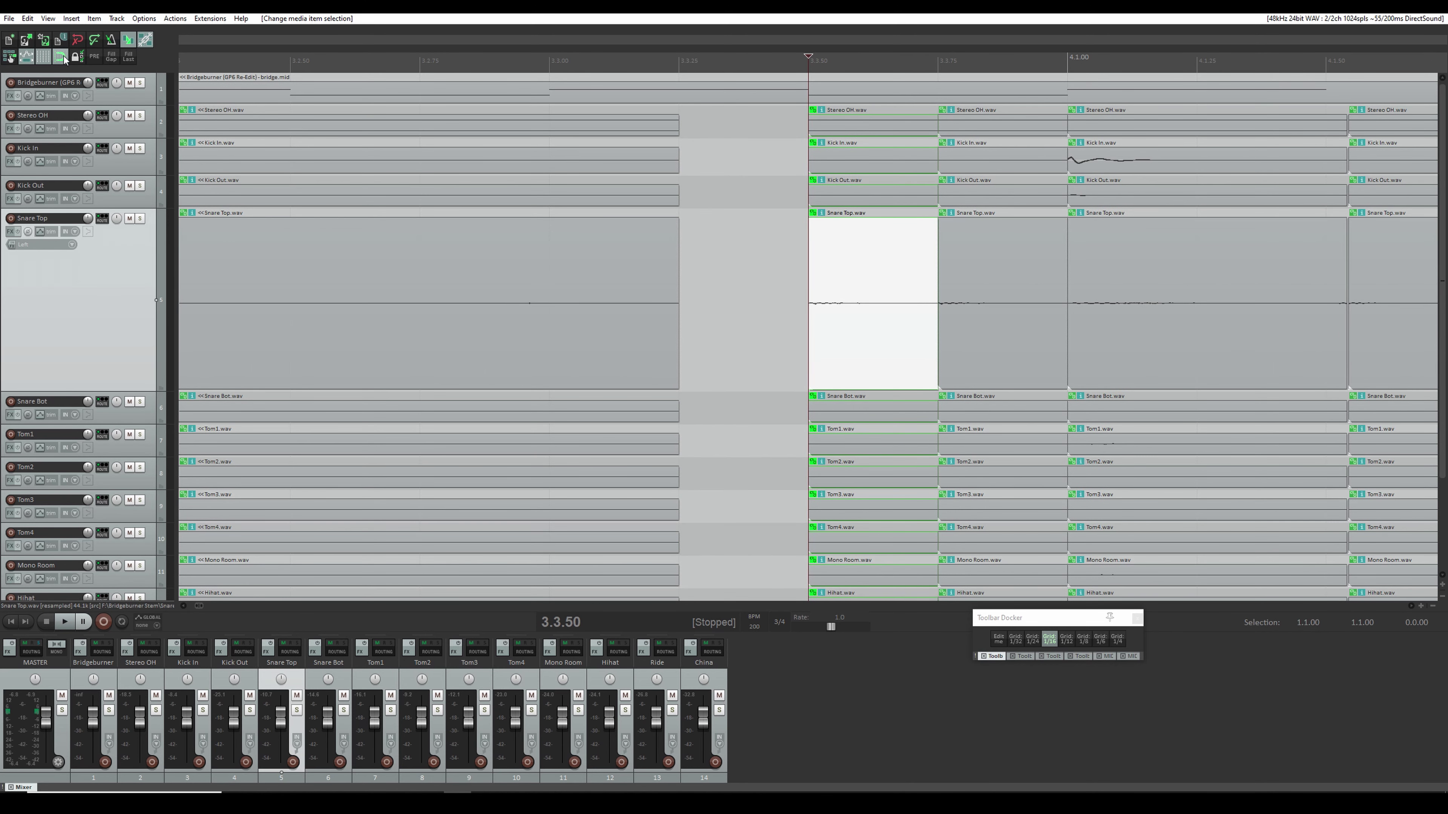
drag(807, 264, 675, 280)
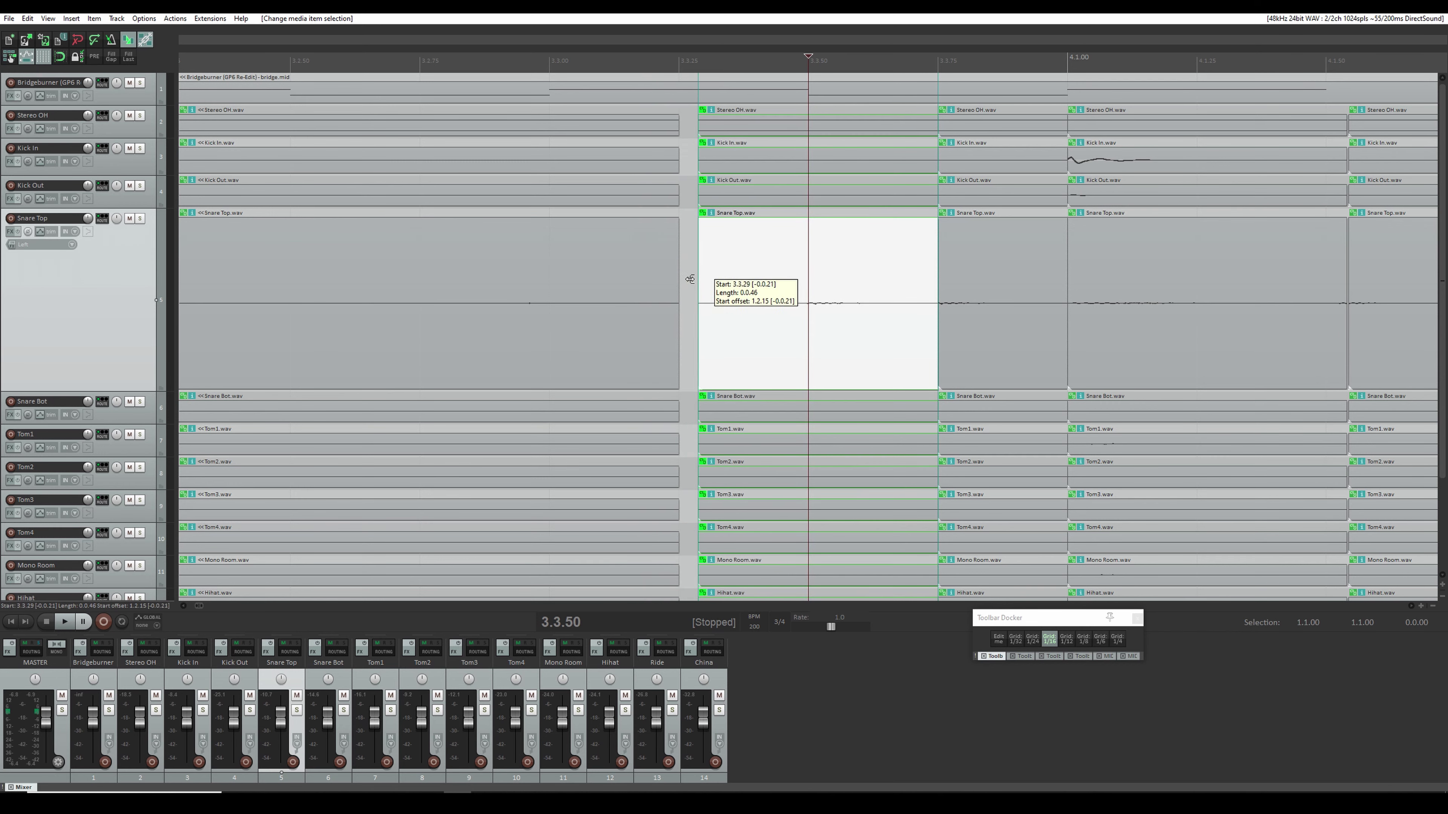
Step: Play the edited drums from early in bar 3 past bar 6, set the cursor at 2.2.04 and stop playback
scroll(722, 281, down, 4)
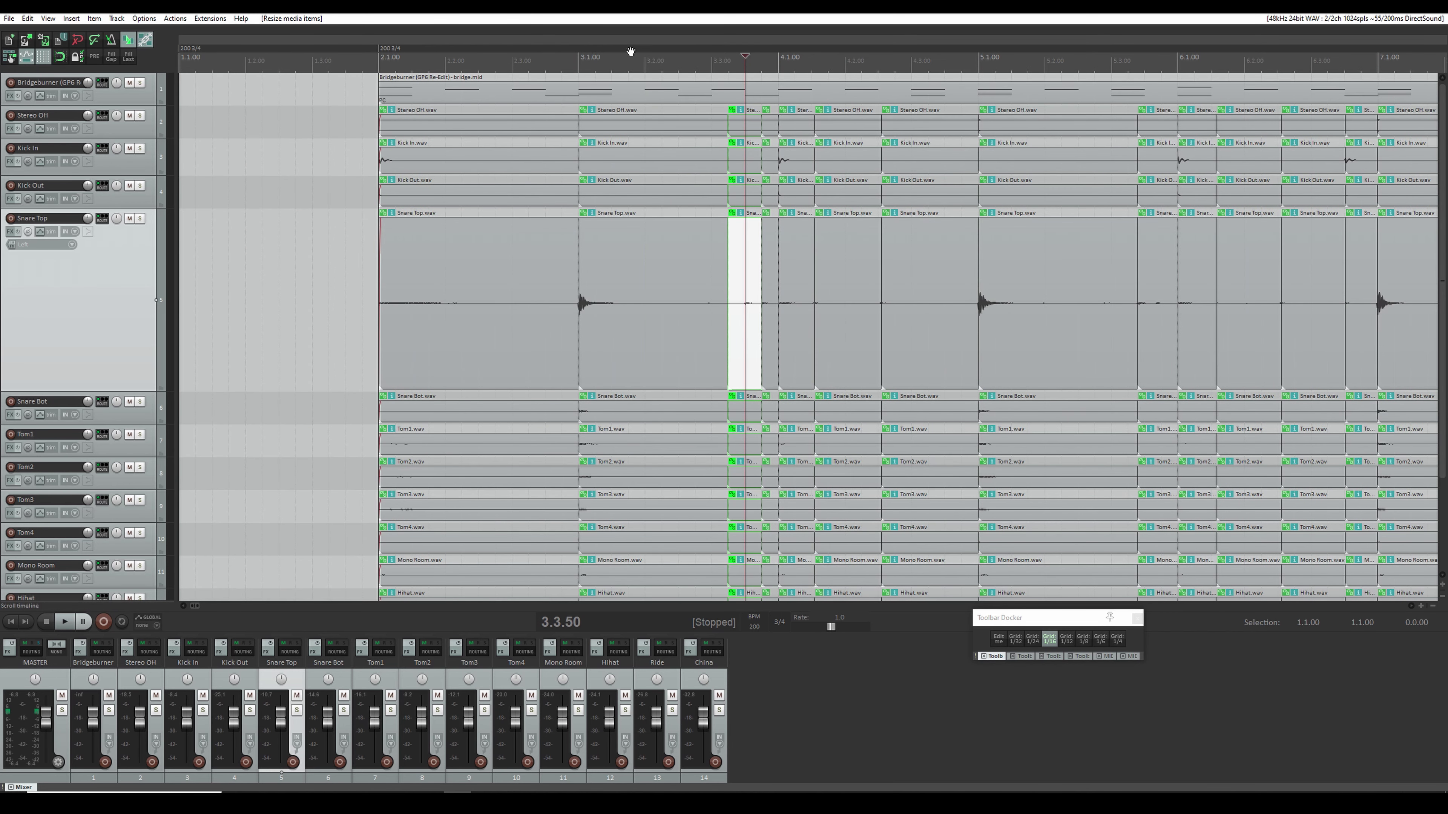
click(598, 61)
click(64, 622)
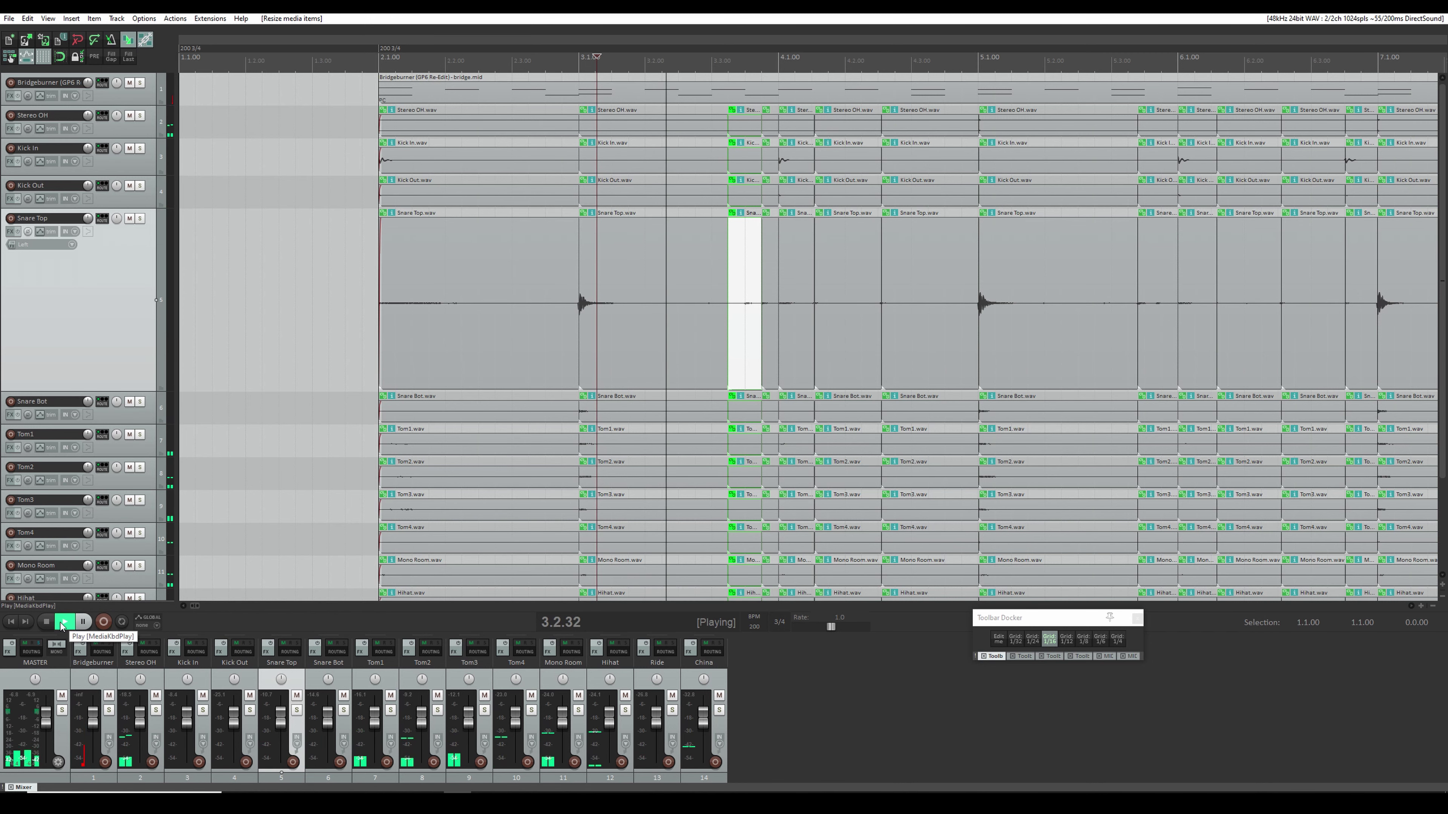
click(449, 57)
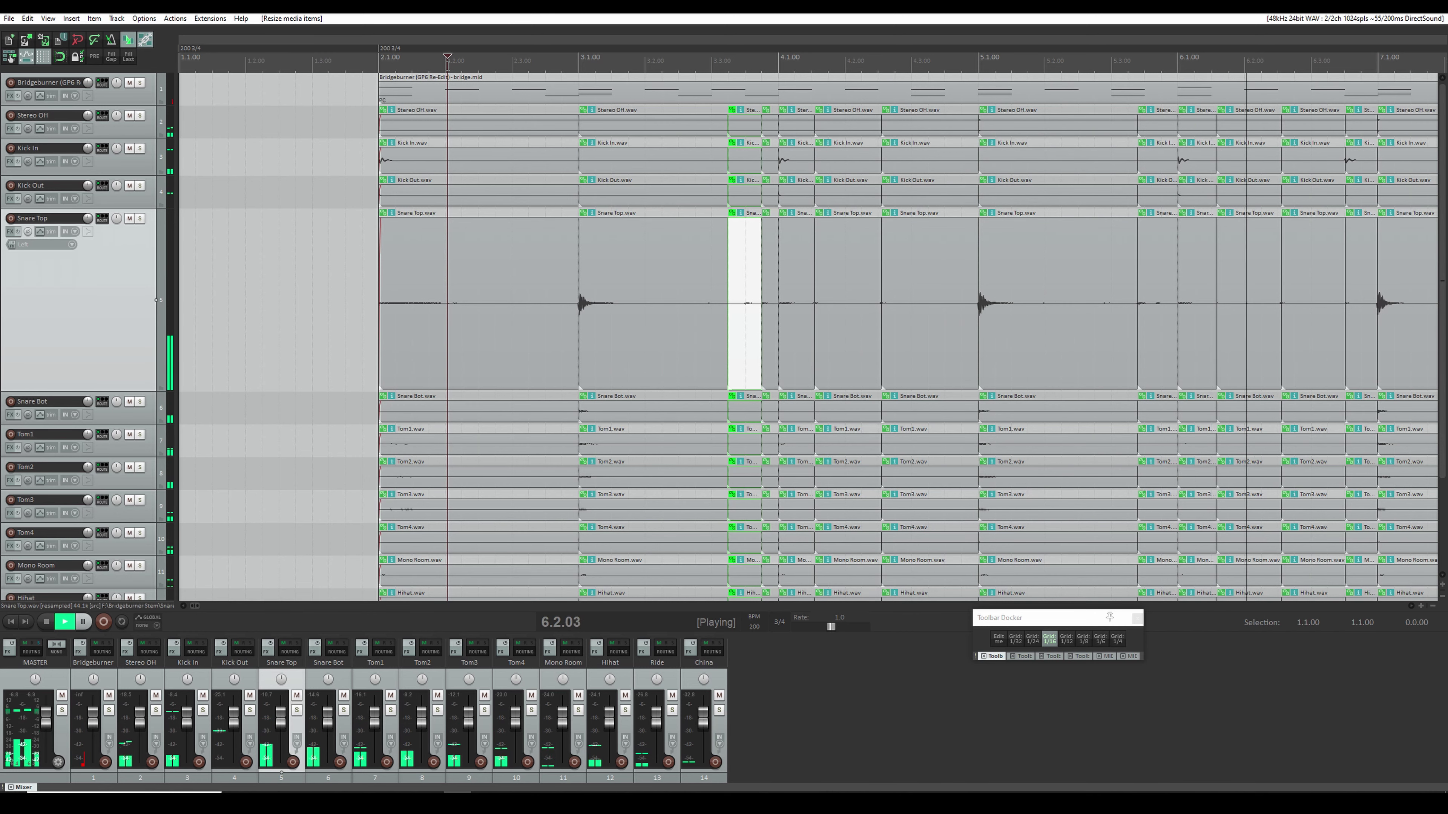
click(49, 623)
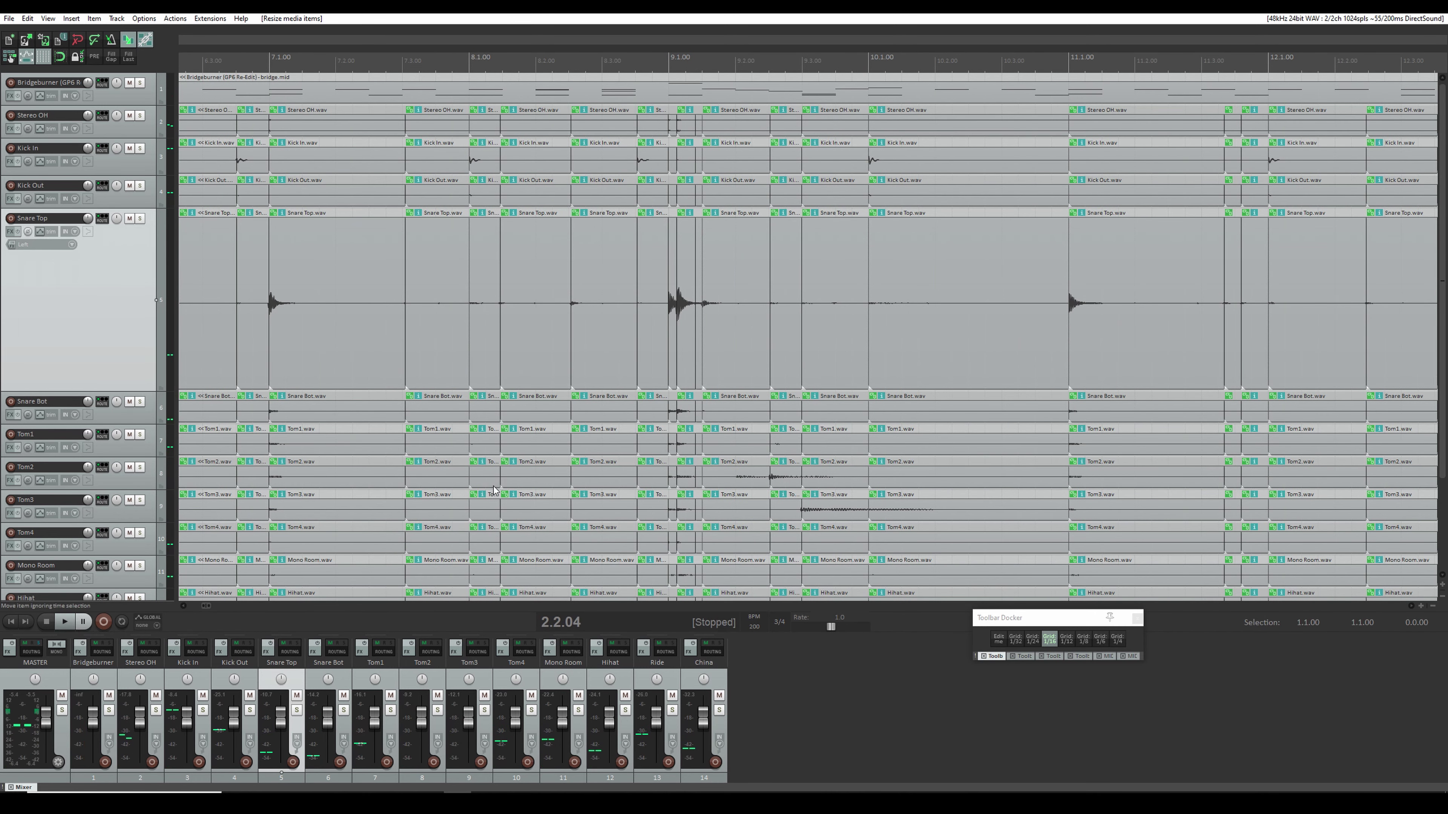
Step: Place the edit cursor at 11.3.01 and shrink the Snare Top track to about the height of the other tracks
scroll(678, 179, down, 4)
click(722, 59)
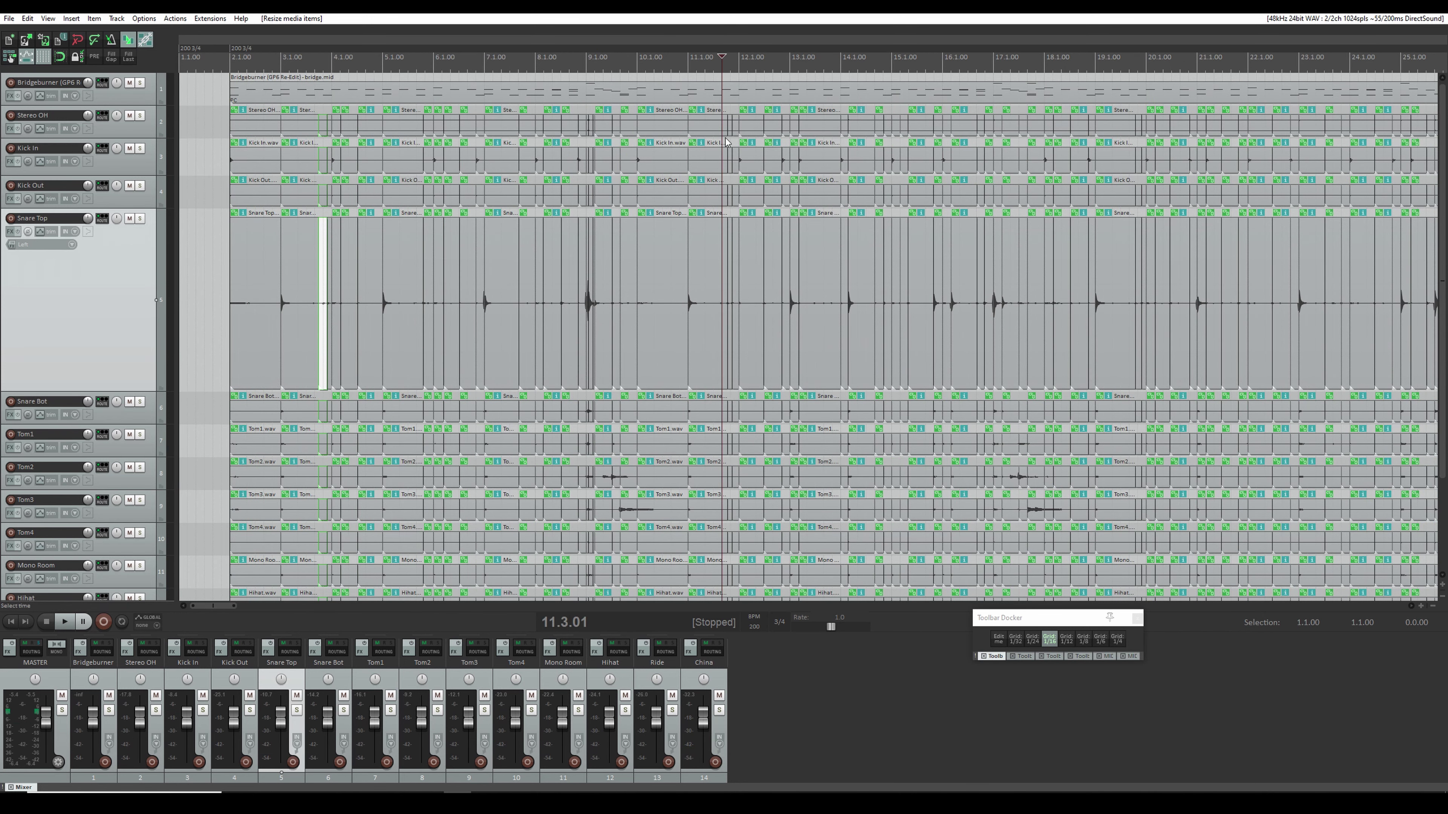
drag(109, 390, 109, 249)
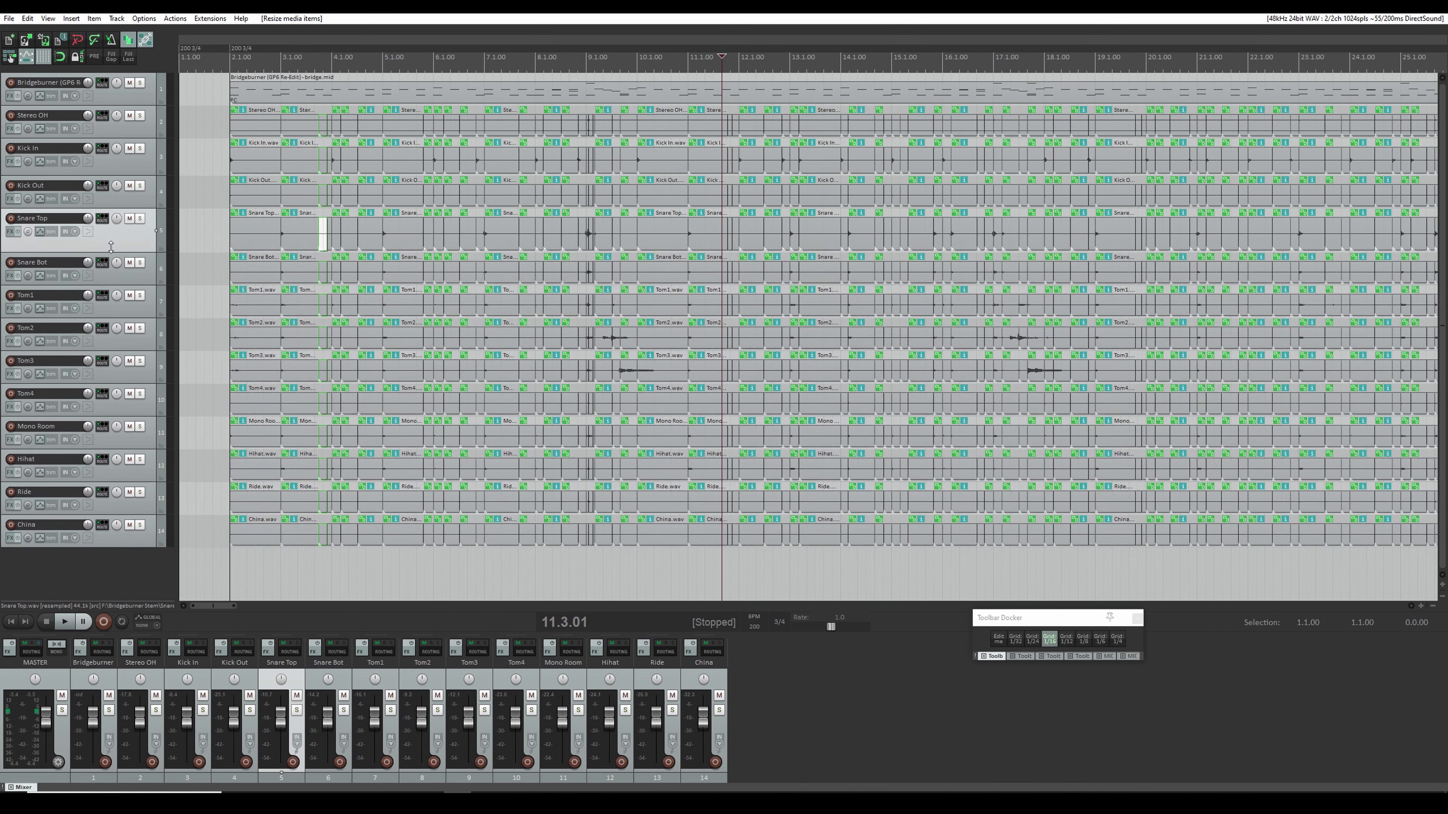
Step: Review the slices on all drum tracks around 11.3.01 at close and wide views
scroll(530, 380, up, 8)
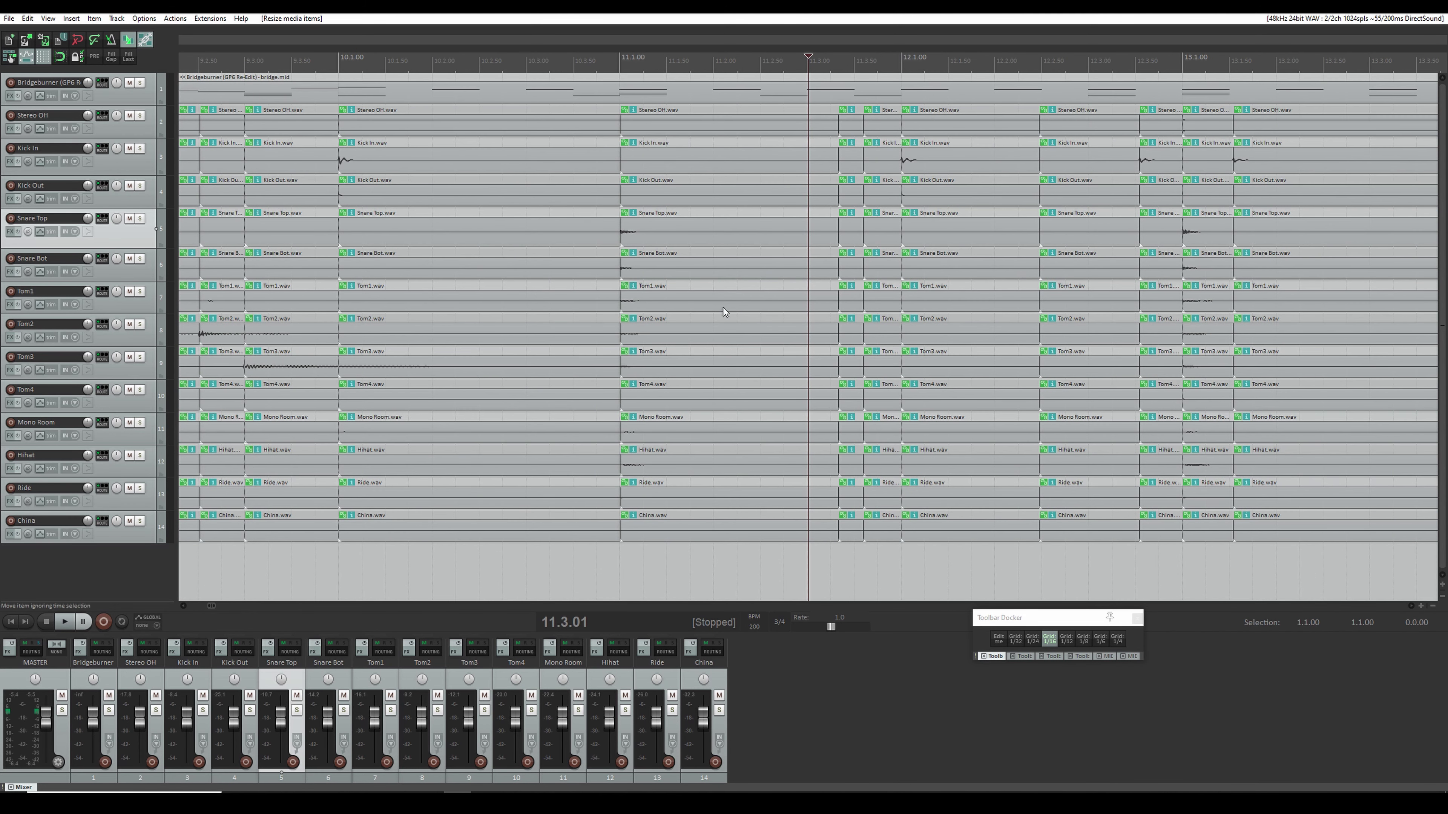
scroll(721, 312, down, 3)
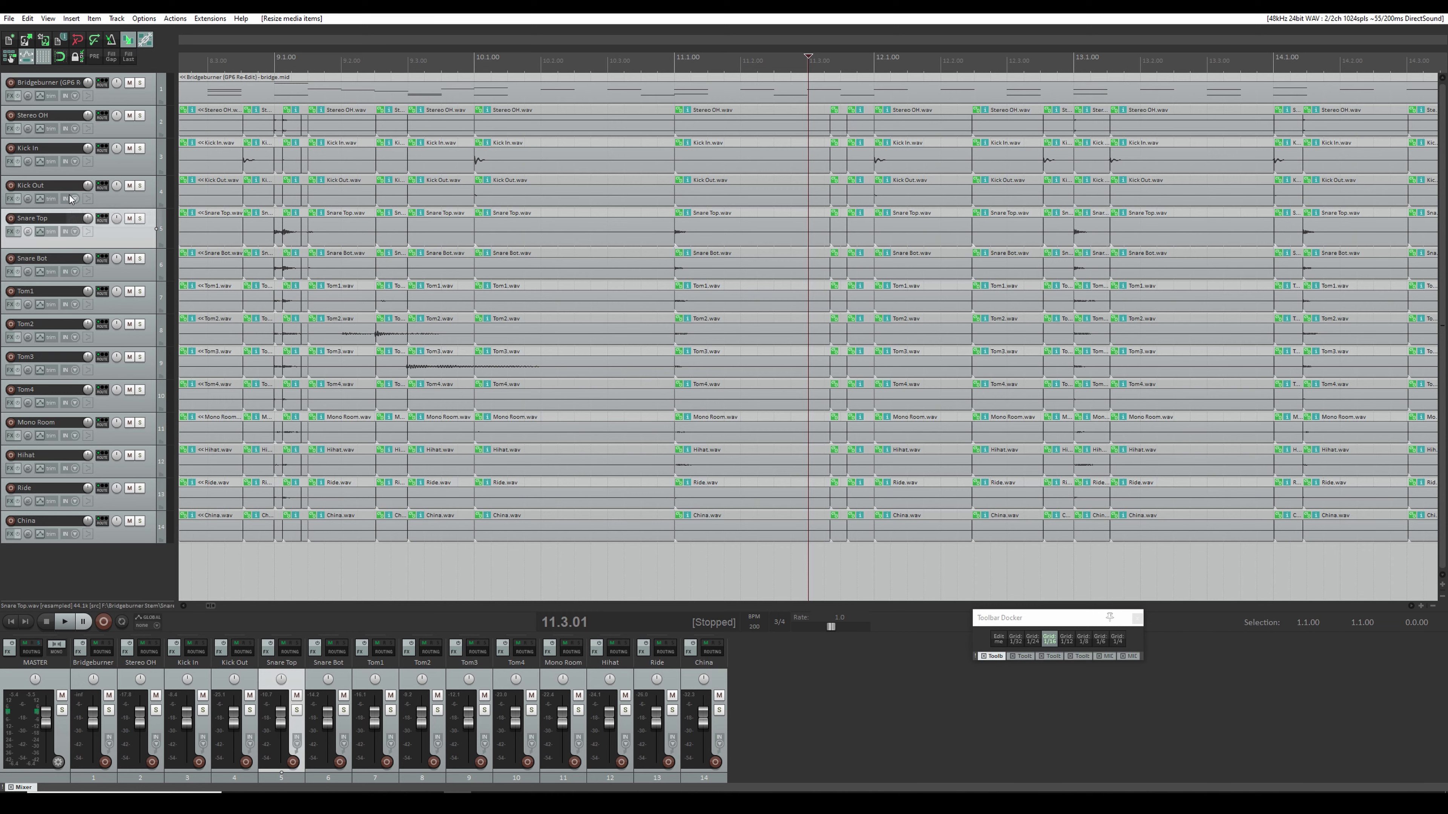
drag(94, 245, 94, 248)
scroll(726, 387, down, 1)
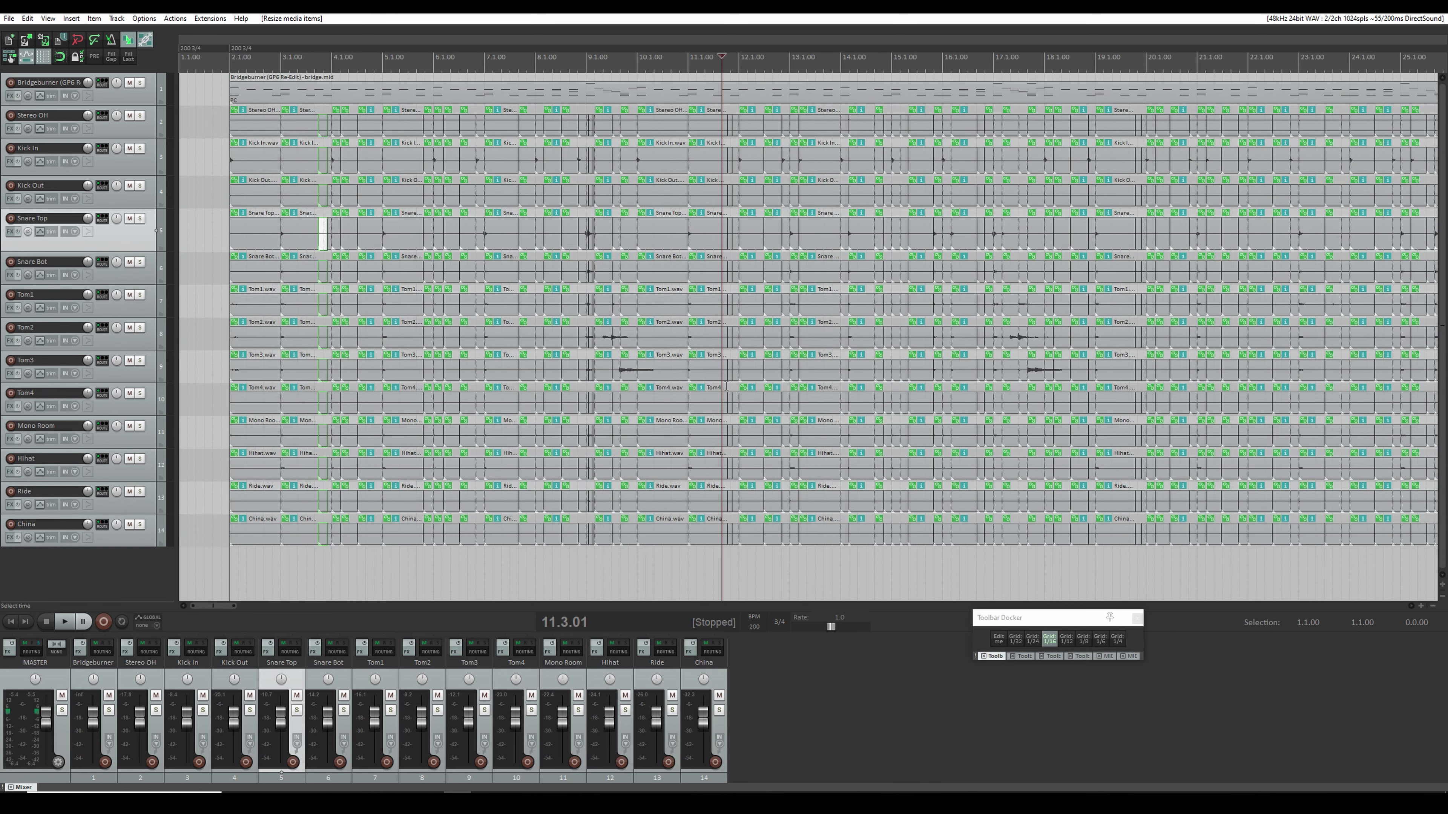
scroll(726, 387, down, 1)
scroll(195, 250, up, 4)
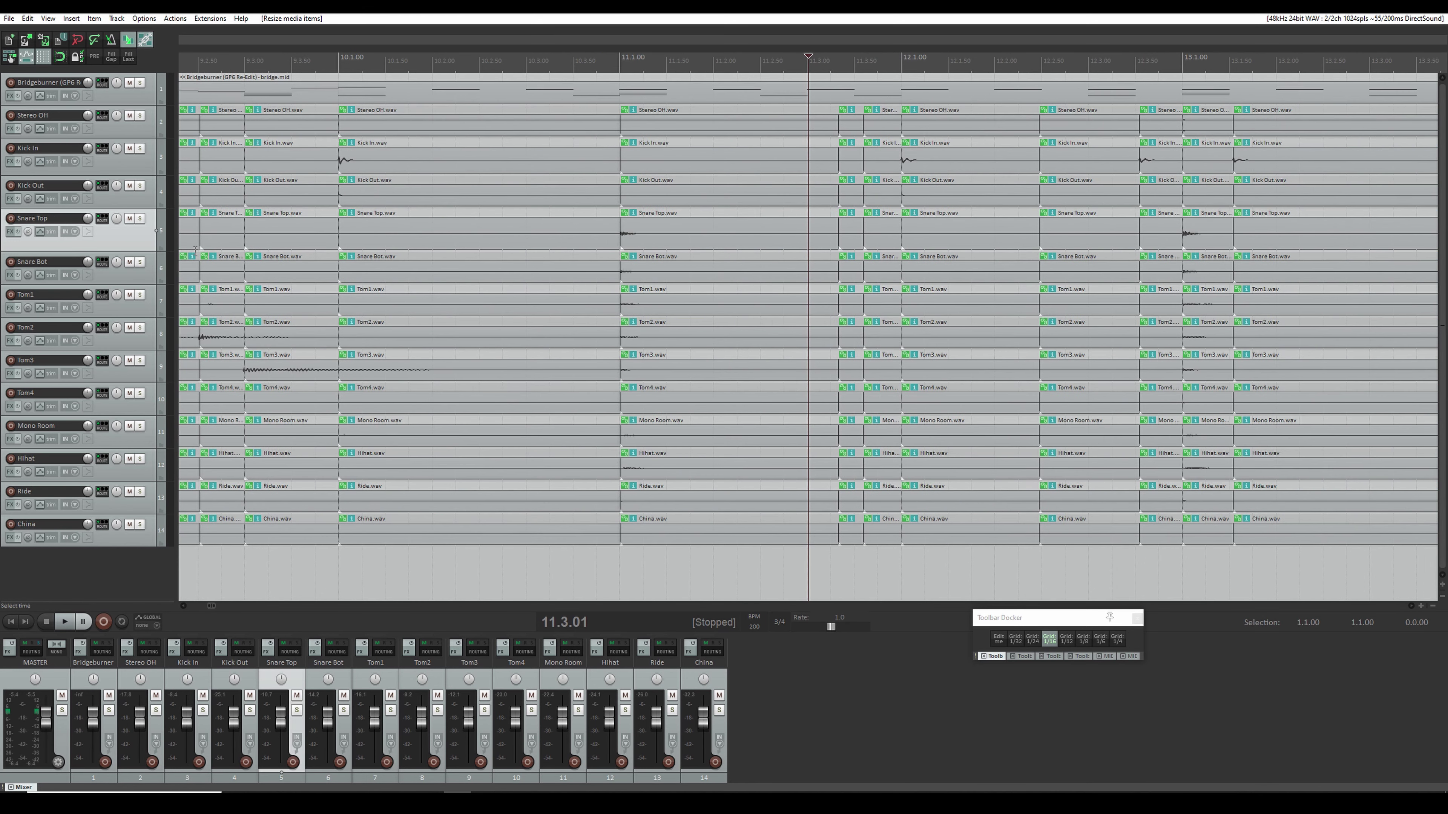
scroll(581, 283, down, 4)
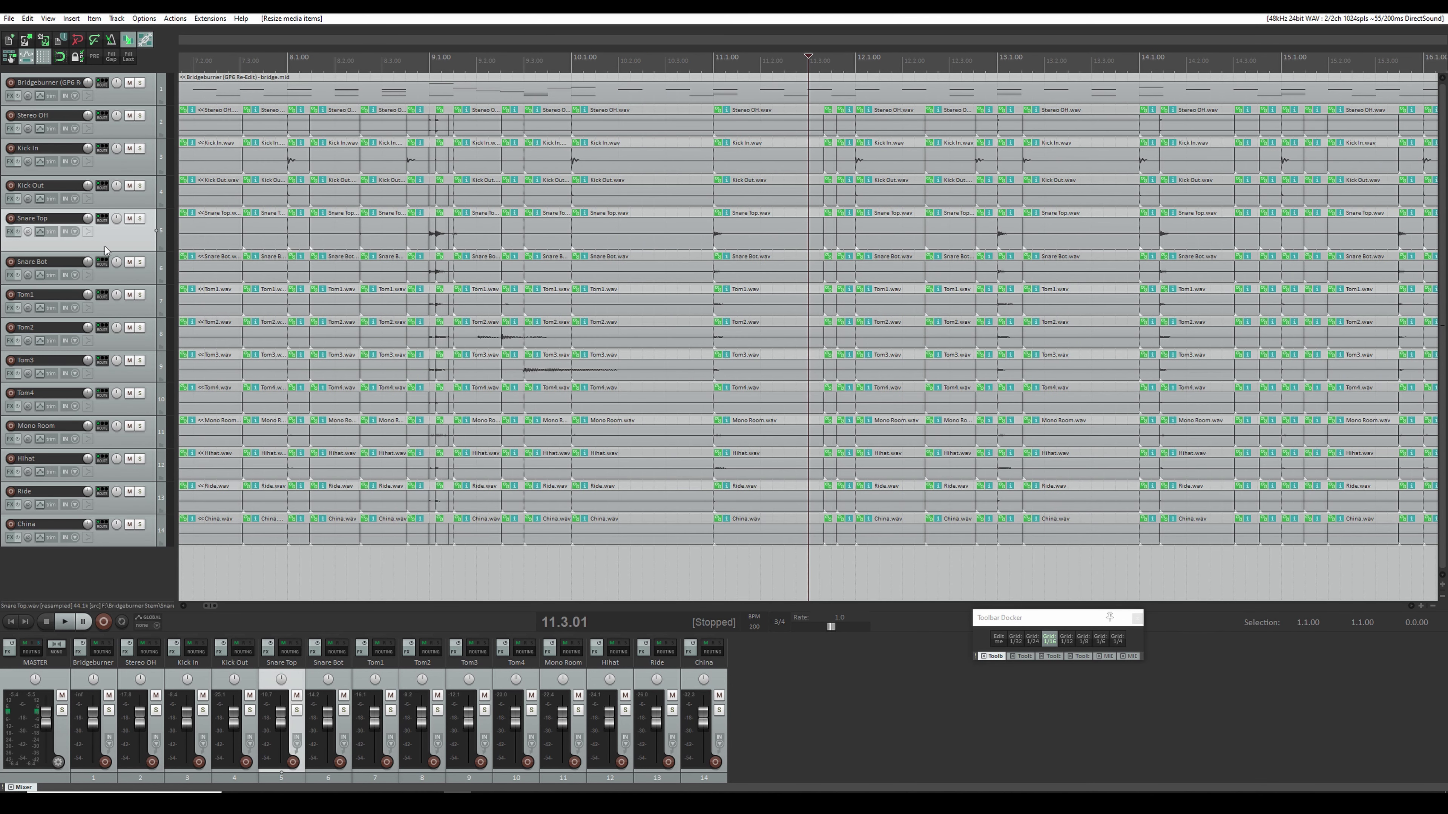
scroll(433, 253, up, 3)
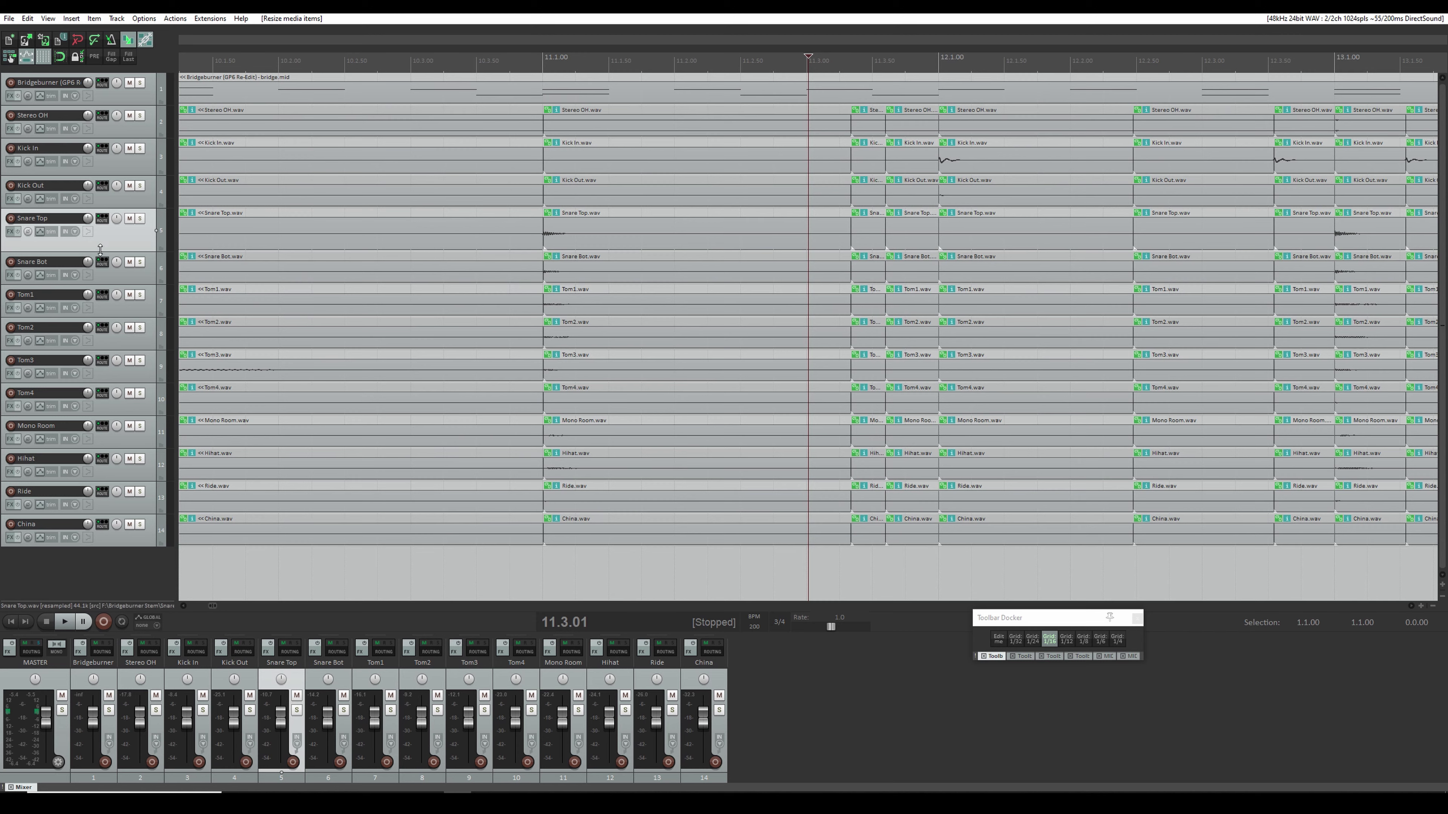
Step: Enlarge the Snare Top track and examine its slices between bars 11 and 12
drag(97, 253, 108, 385)
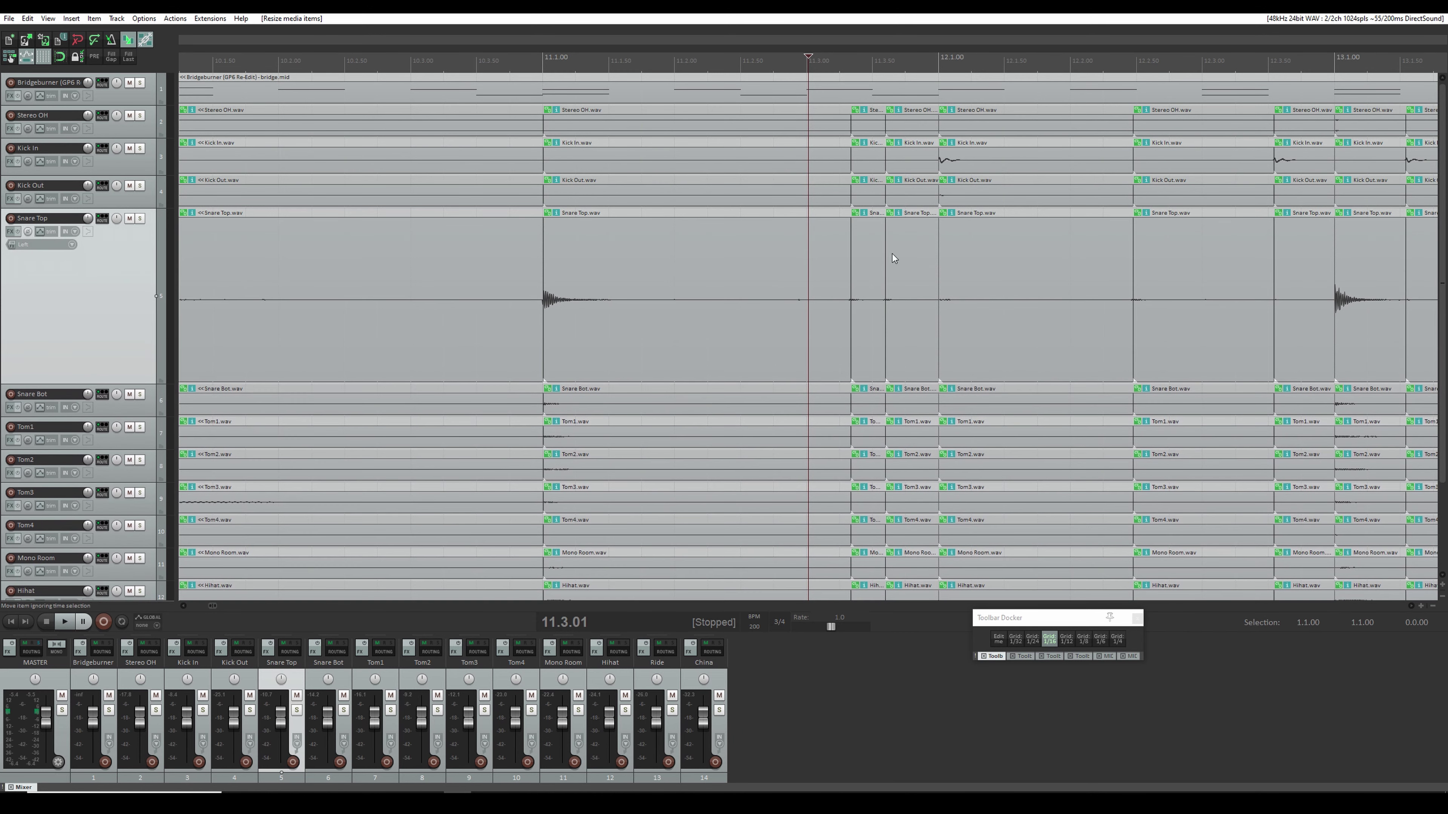
scroll(877, 311, up, 1)
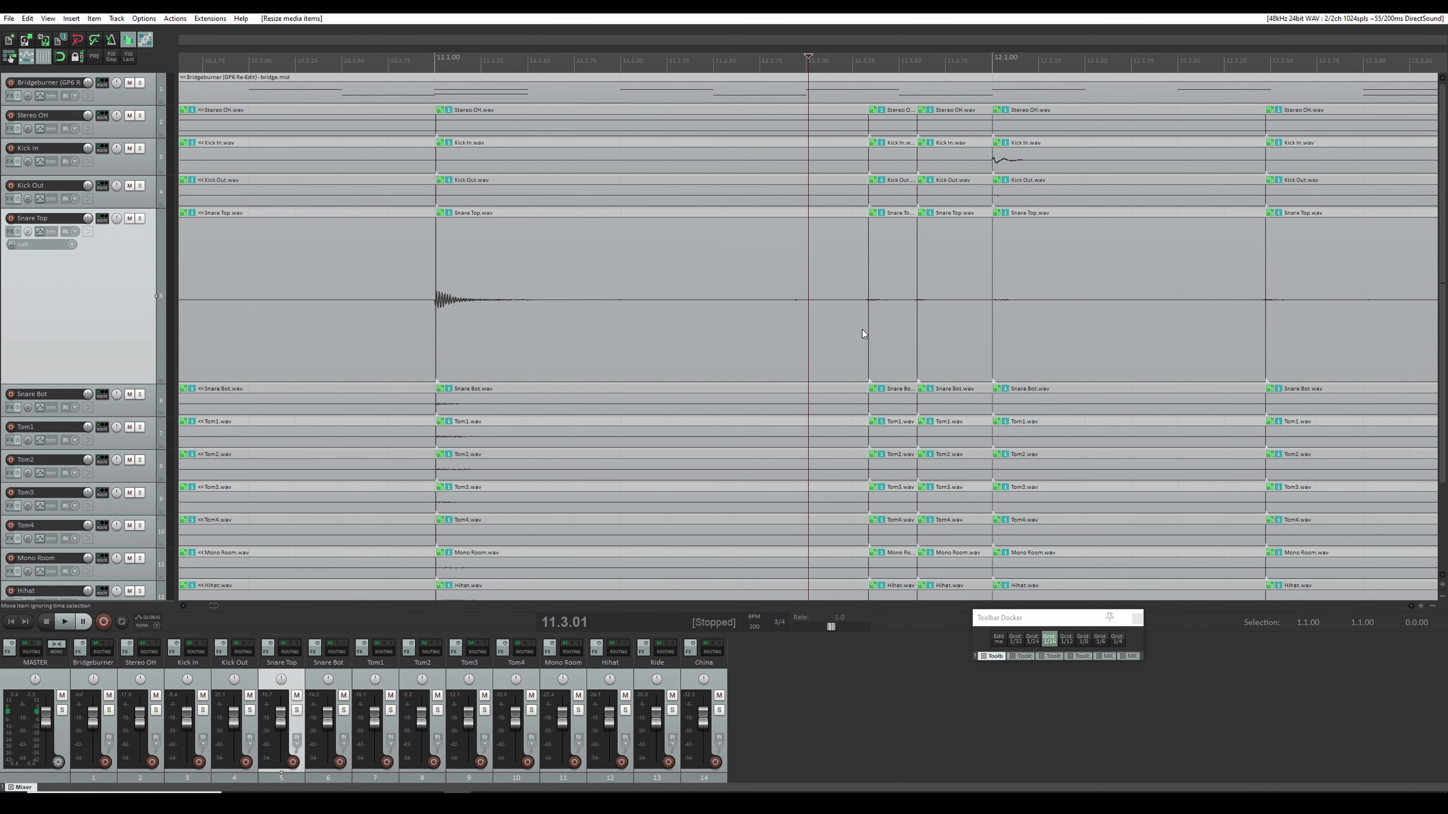
scroll(863, 334, up, 5)
scroll(1133, 308, down, 3)
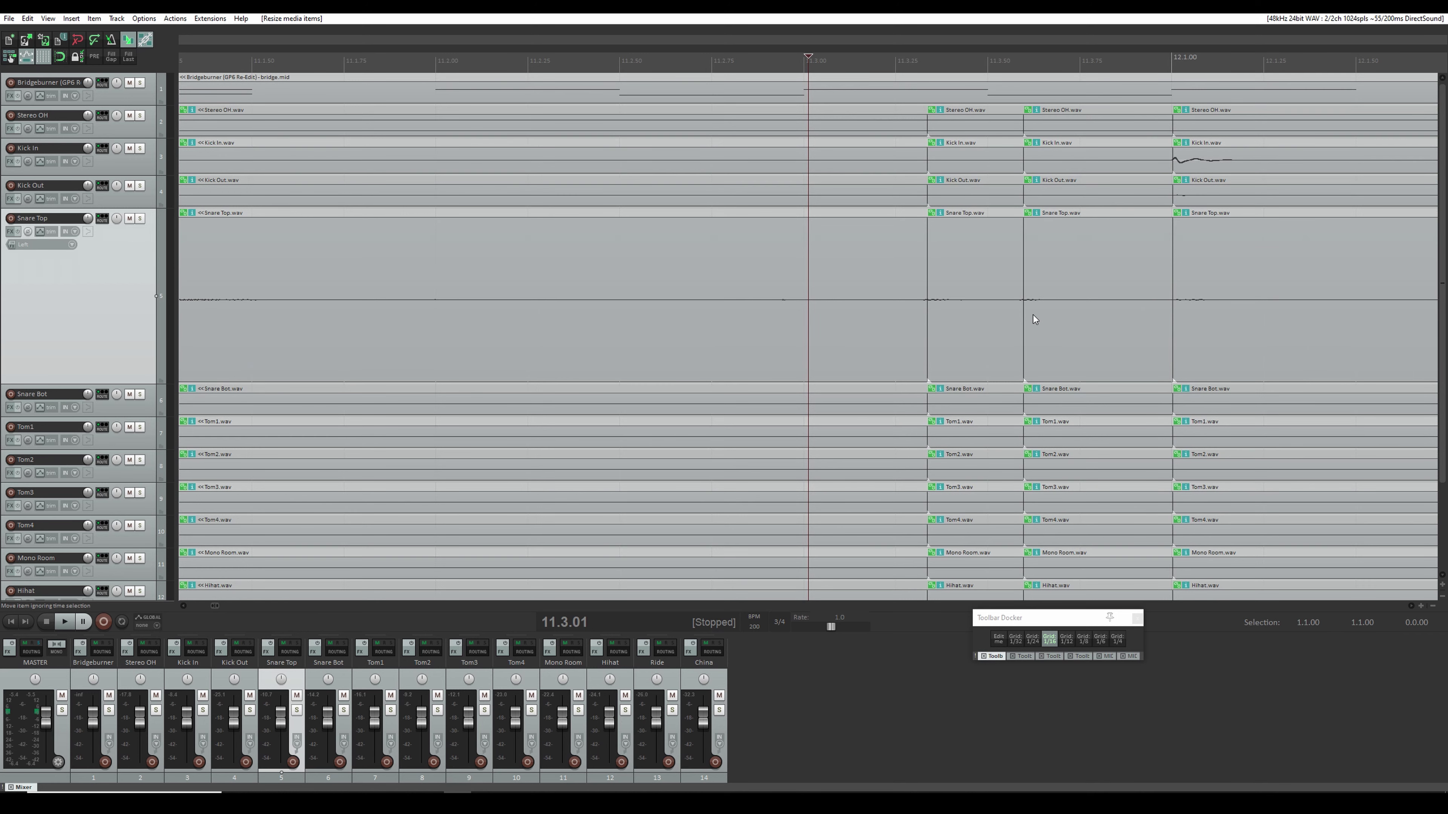
scroll(1034, 319, down, 4)
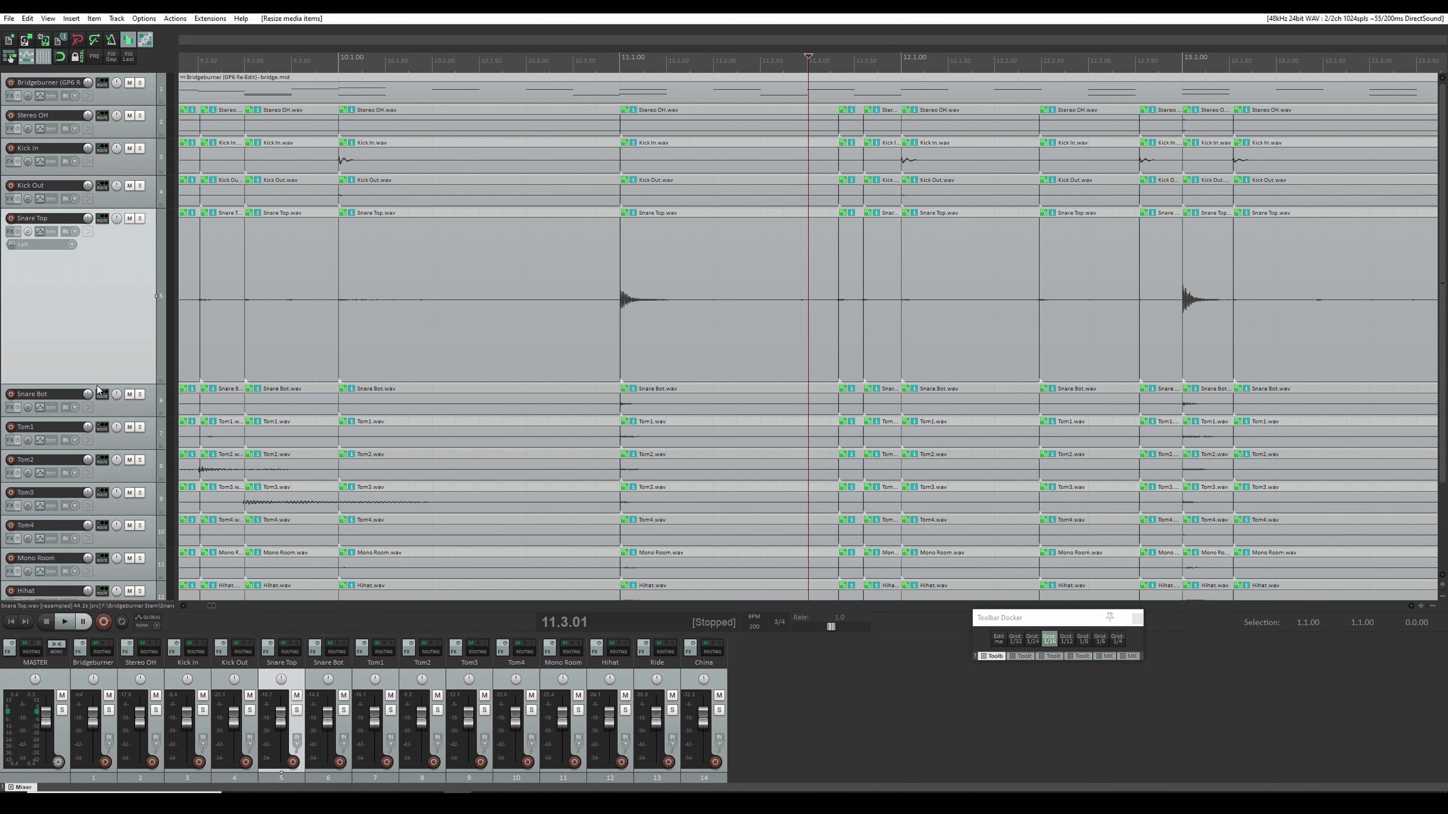
Step: Reduce the Snare Top track to a medium height and show the slices across the first 65 bars or so
drag(96, 383, 107, 282)
scroll(118, 251, down, 1)
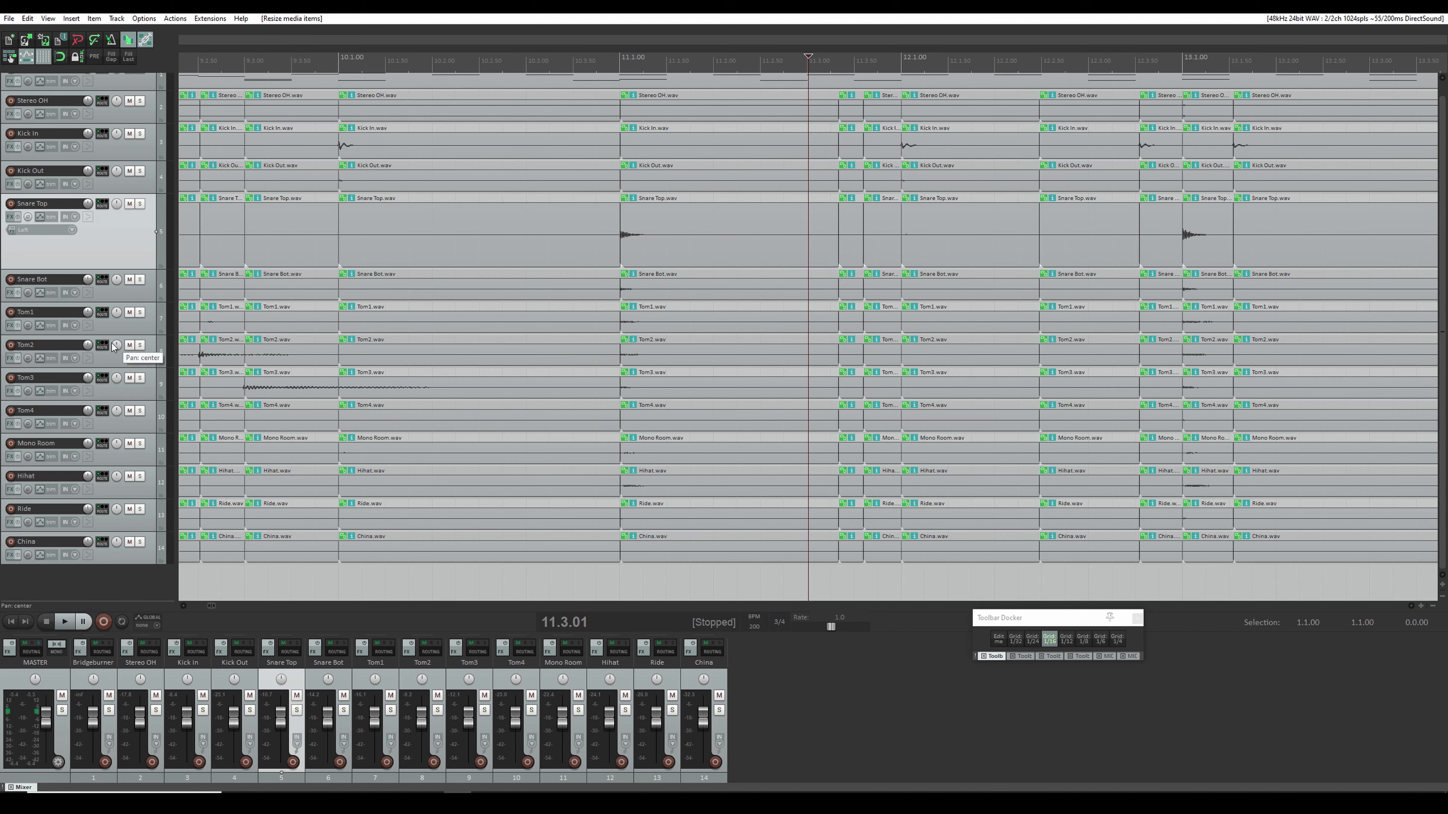
scroll(466, 271, up, 1)
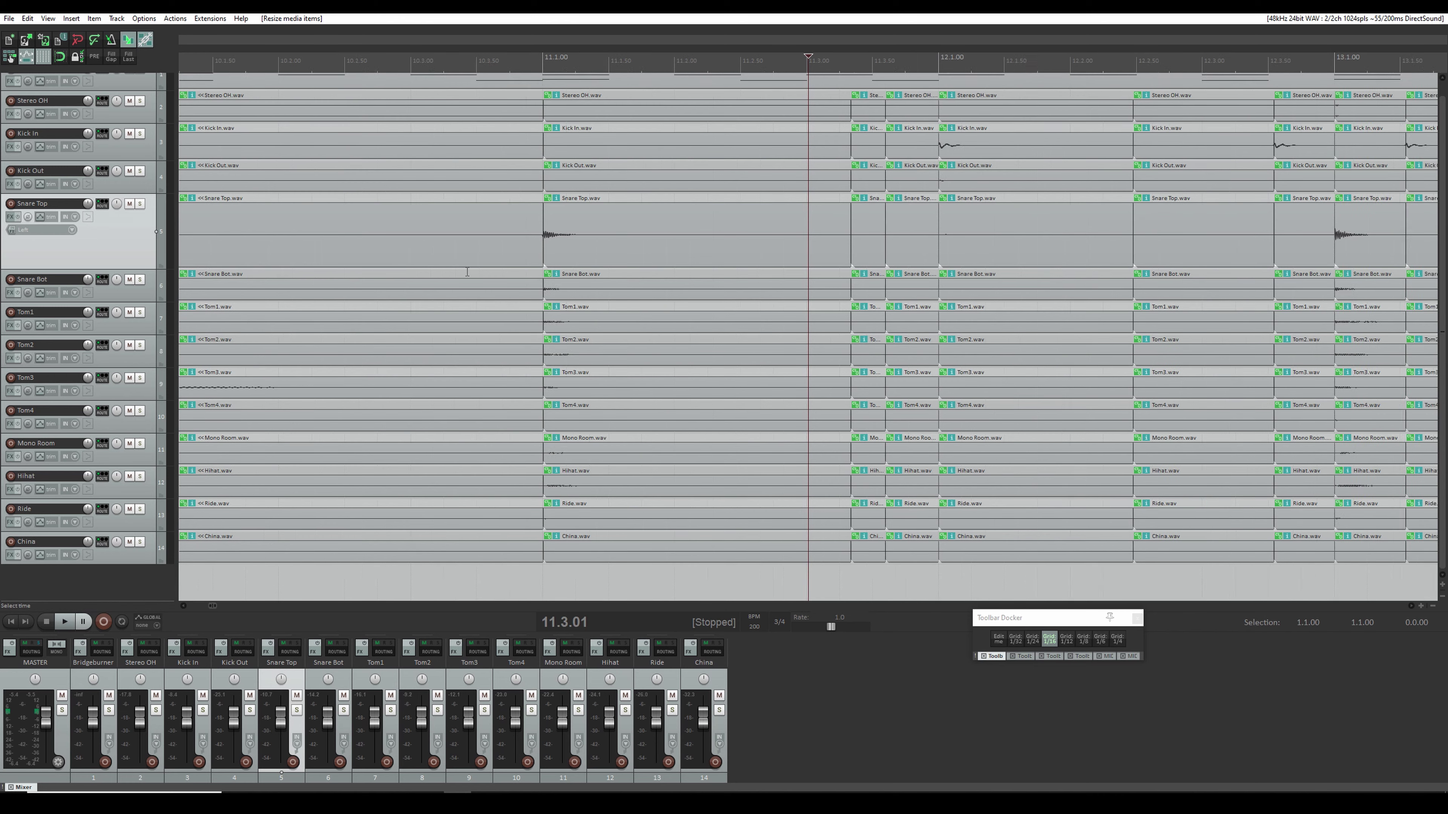
scroll(473, 269, down, 5)
scroll(473, 268, down, 4)
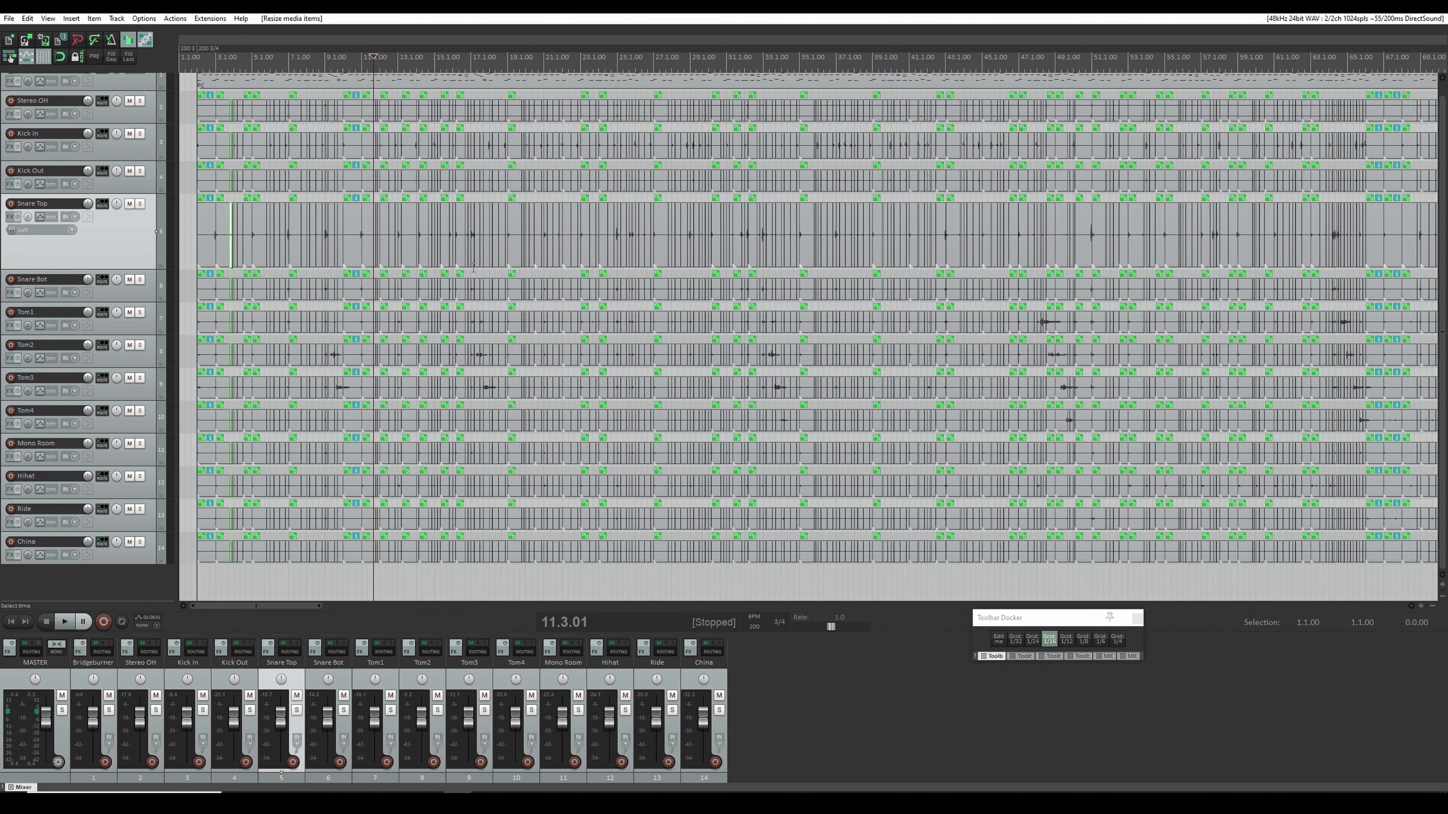